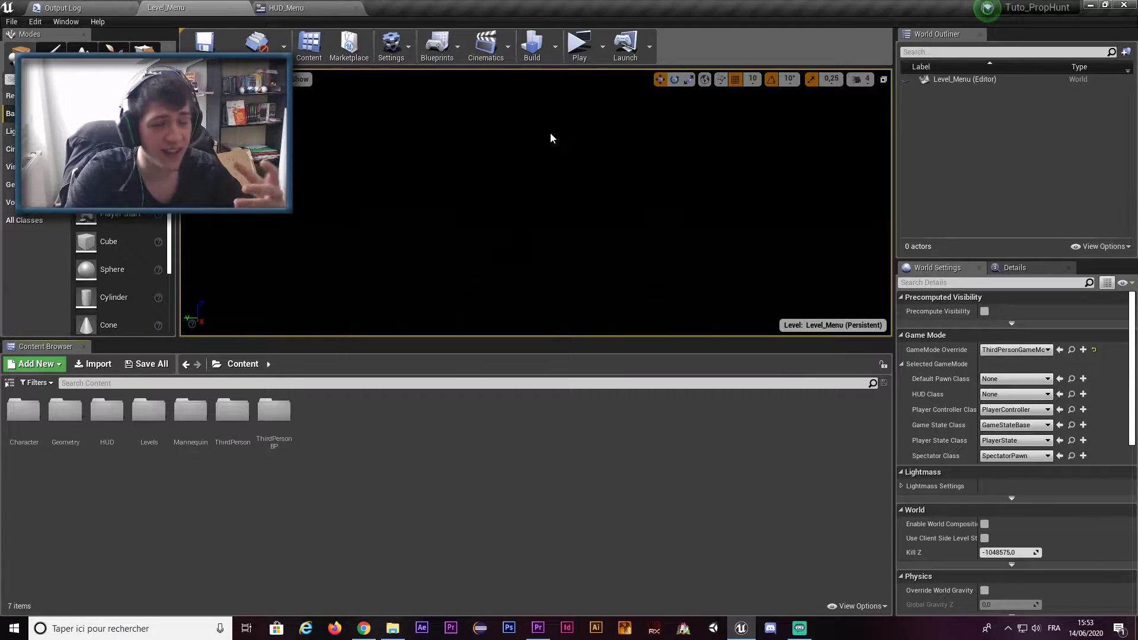
Step: Start a multiplayer preview and host a server named tutututut from Client 1
left_click(573, 57)
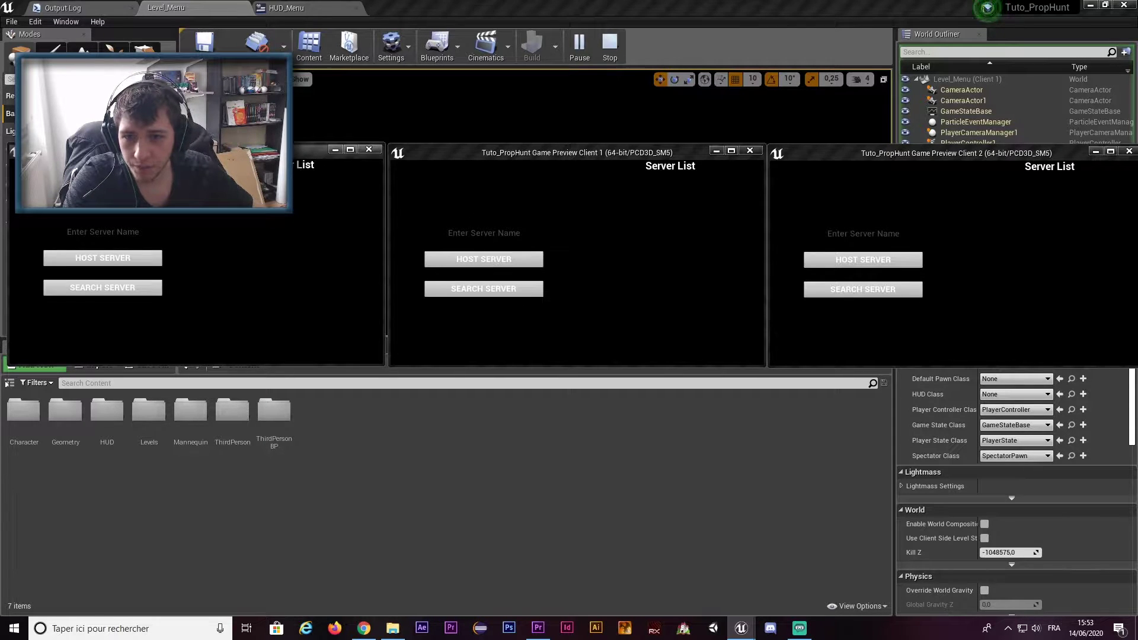
left_click(485, 233)
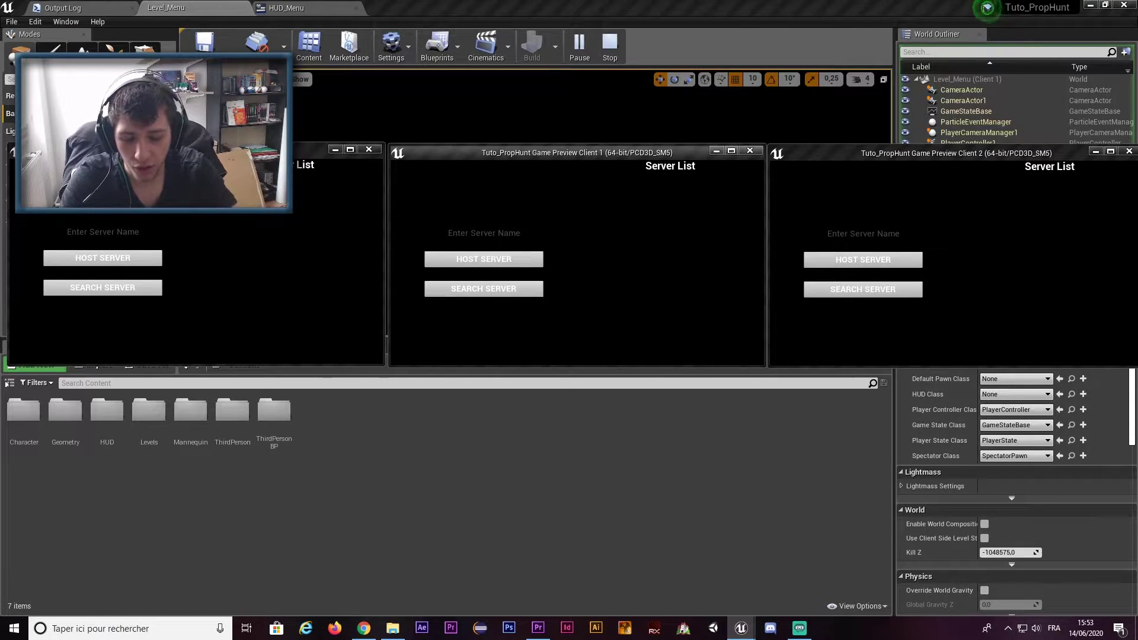
type("tutututut")
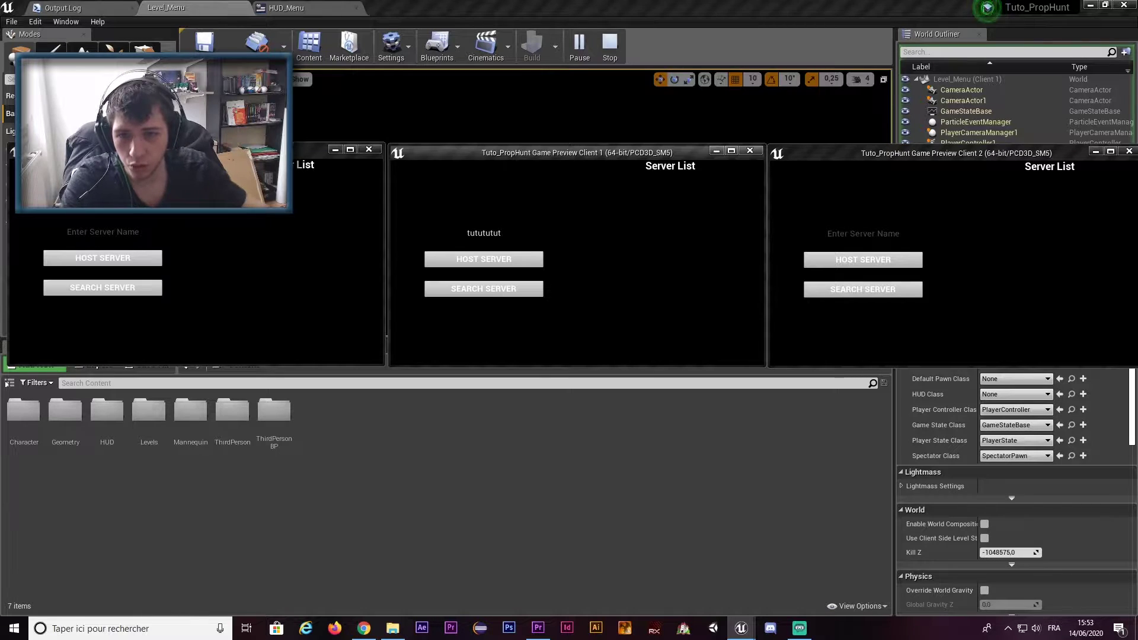
left_click(486, 261)
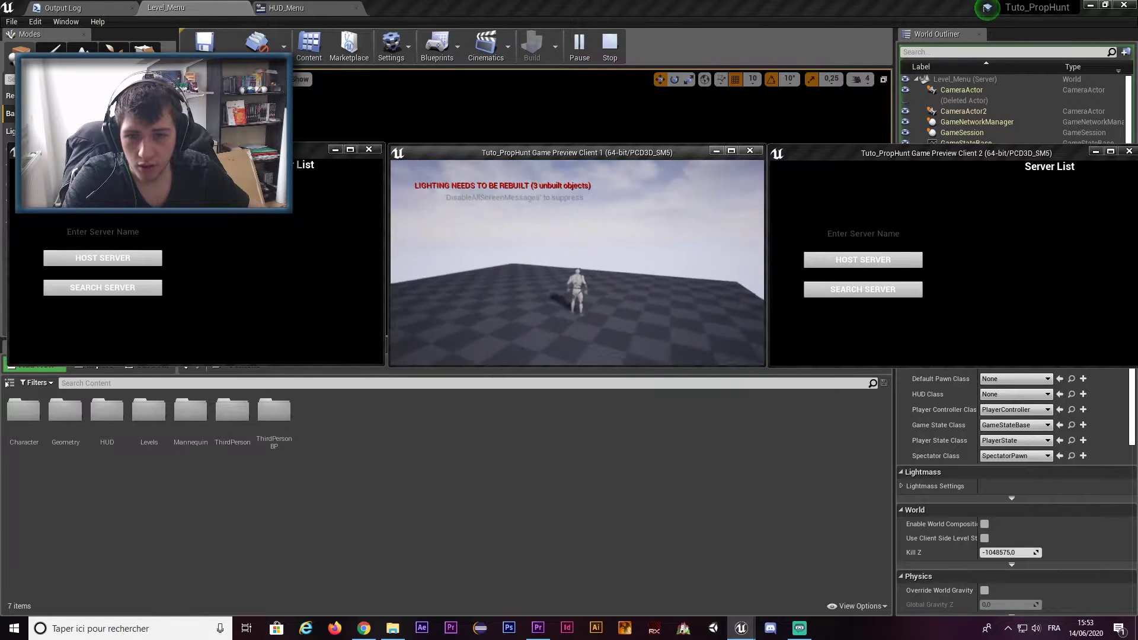
Step: Search for servers from Client 2 so tutututut appears in its Server List
key("super")
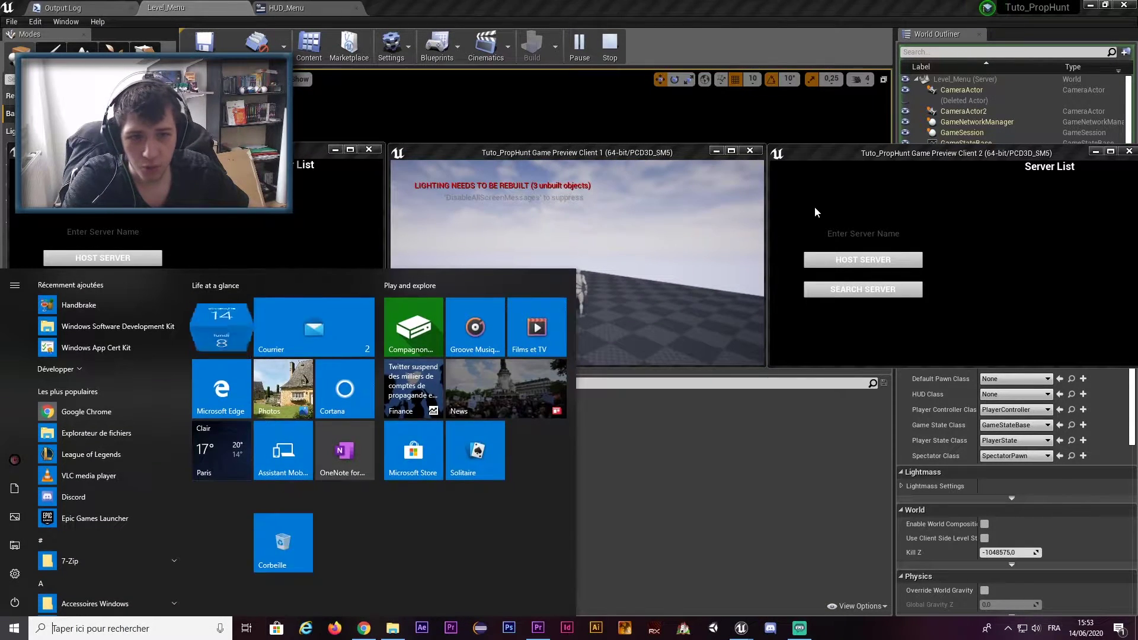
left_click(813, 209)
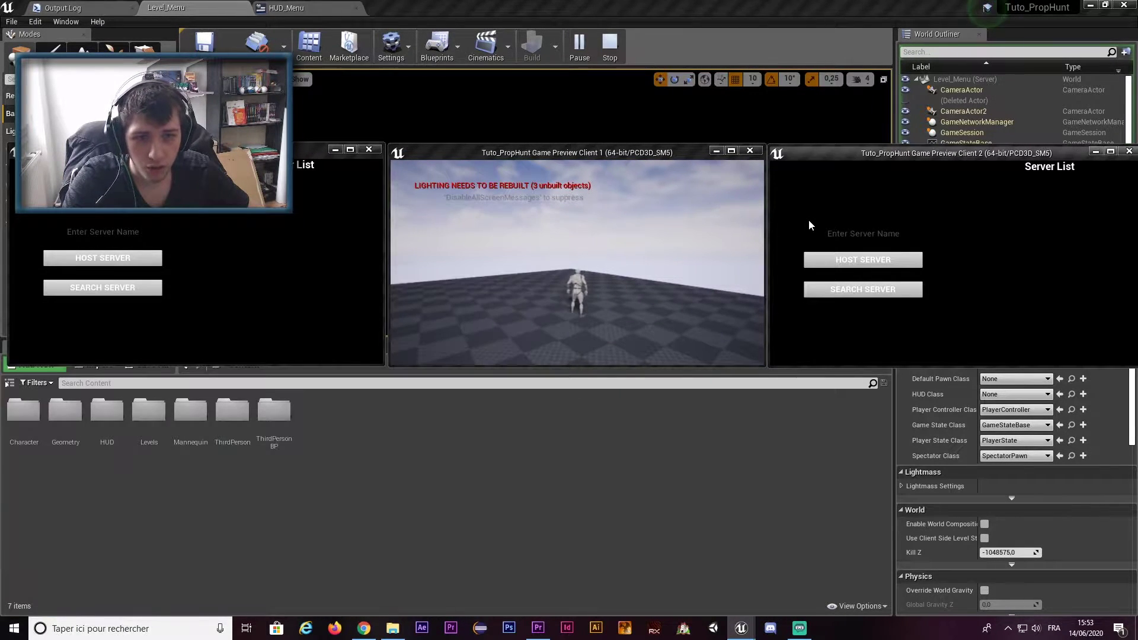
left_click(833, 294)
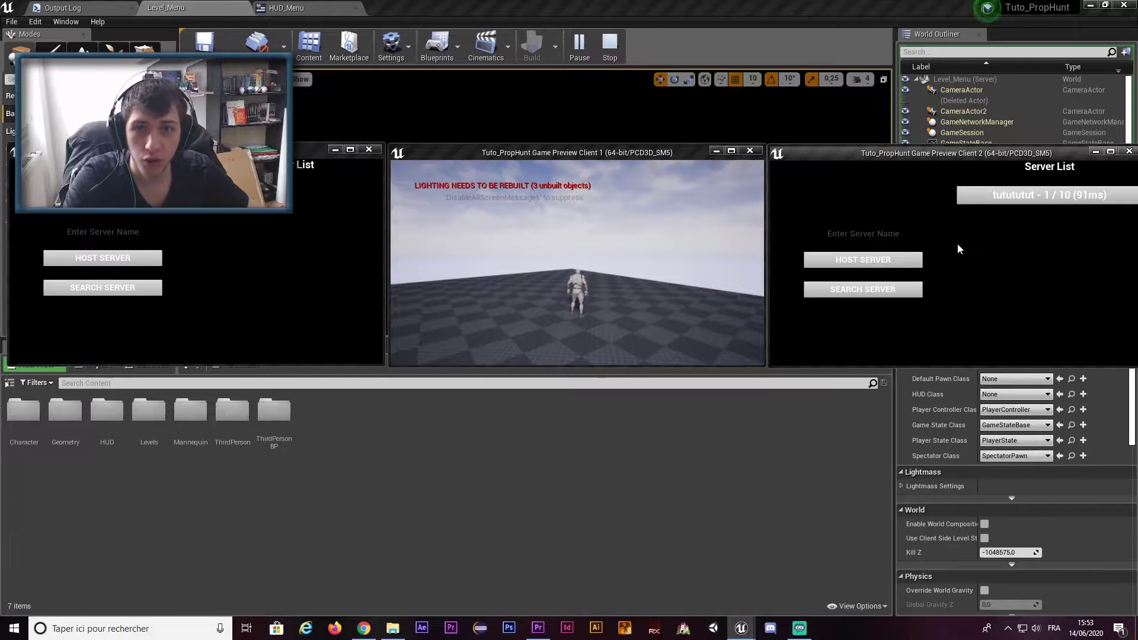
Step: Join the tutututut server from Client 2 and walk its character forward with W
left_click(1052, 198)
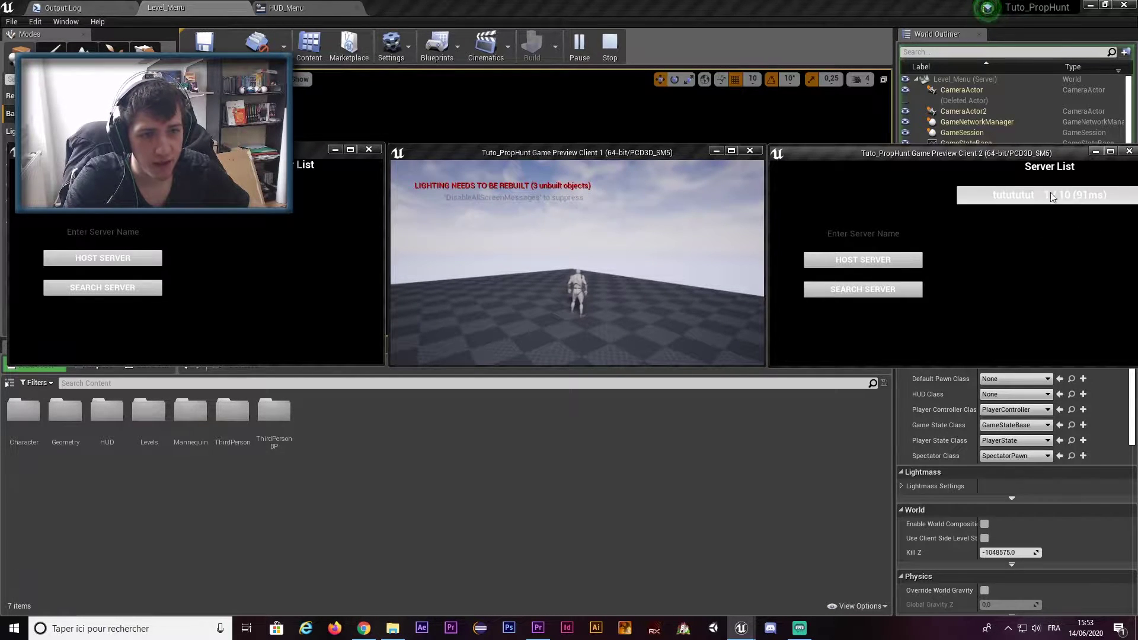
left_click(1031, 193)
left_click(1050, 203)
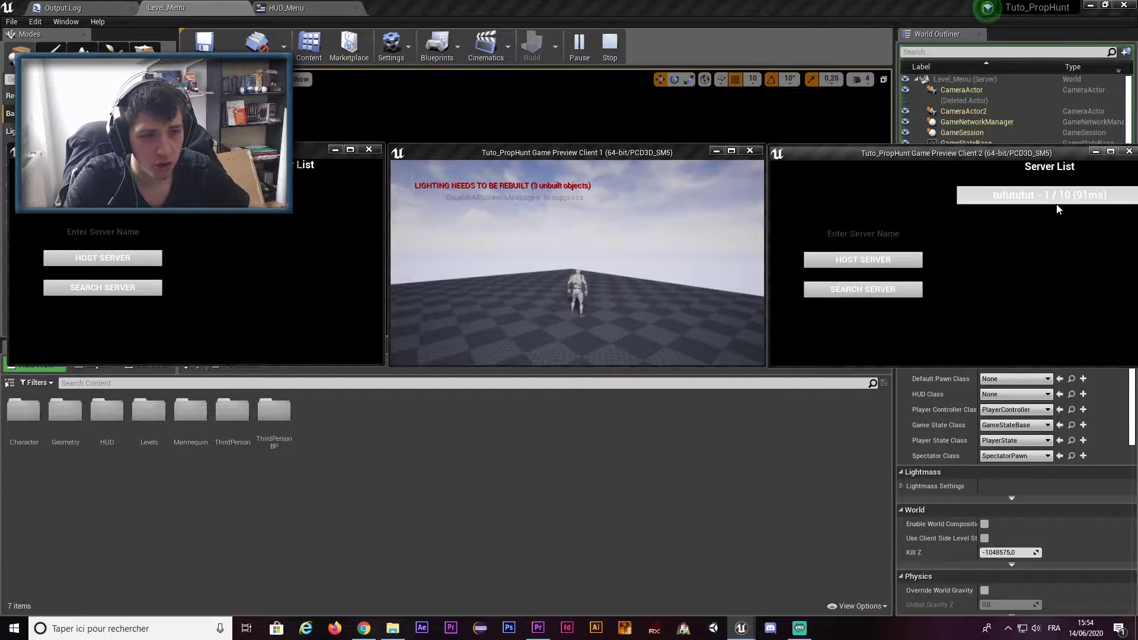
left_click(1053, 197)
left_click(1068, 188)
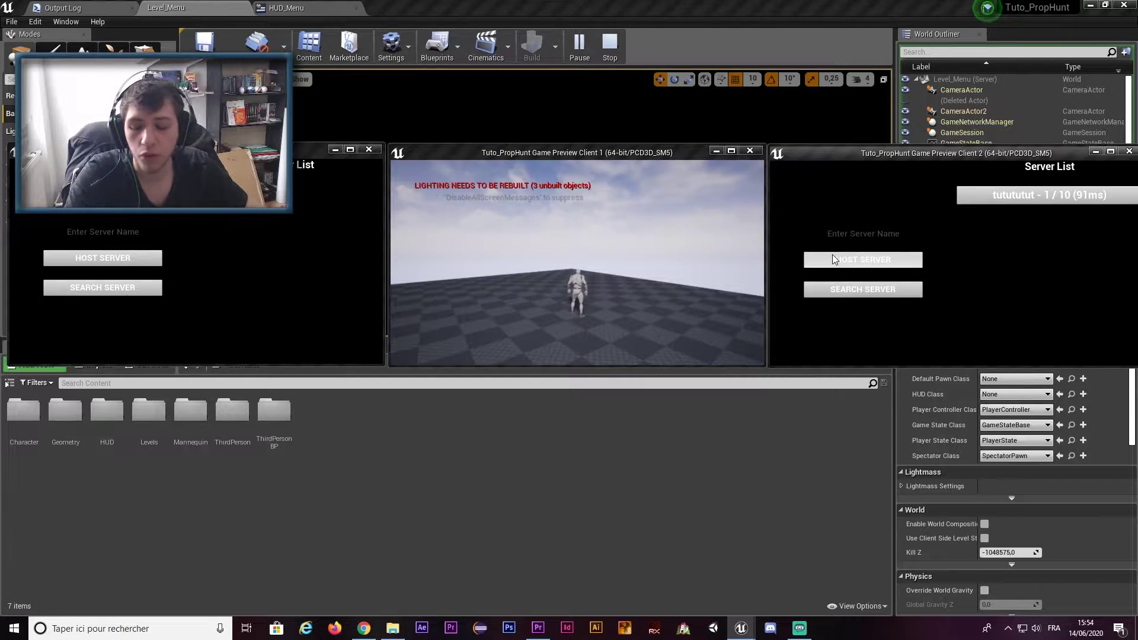
left_click(864, 256)
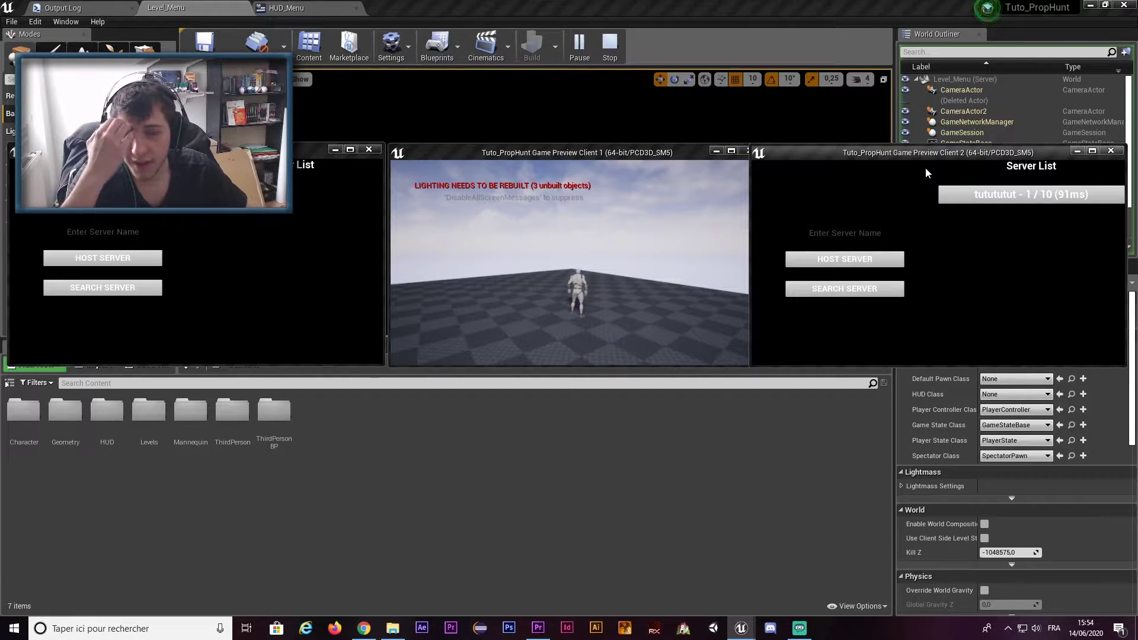
left_click(977, 198)
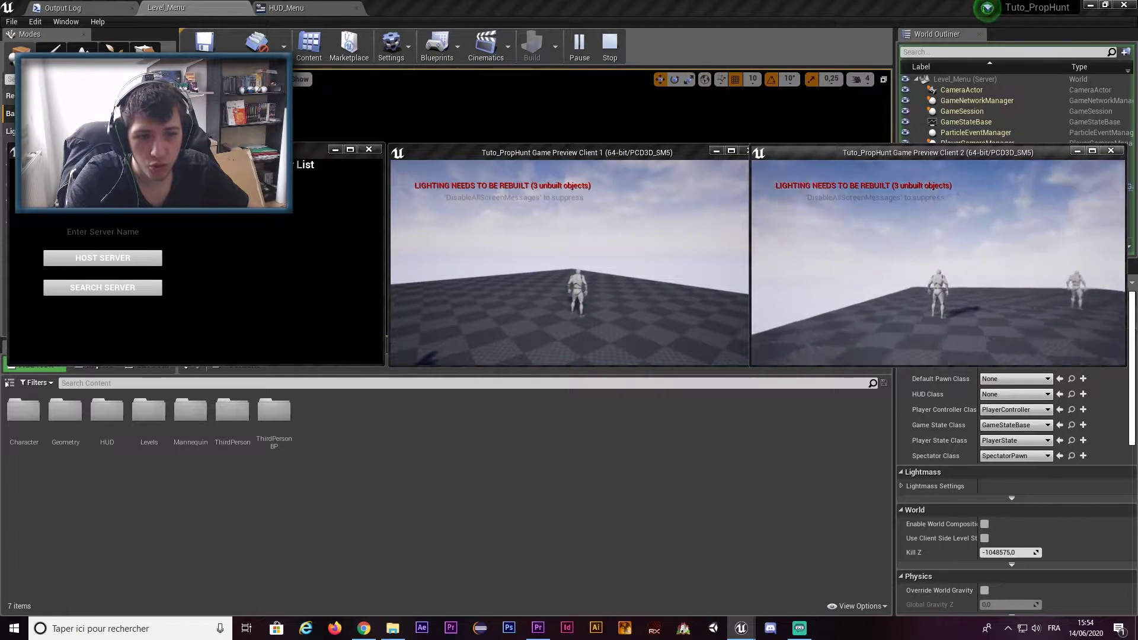
key("w")
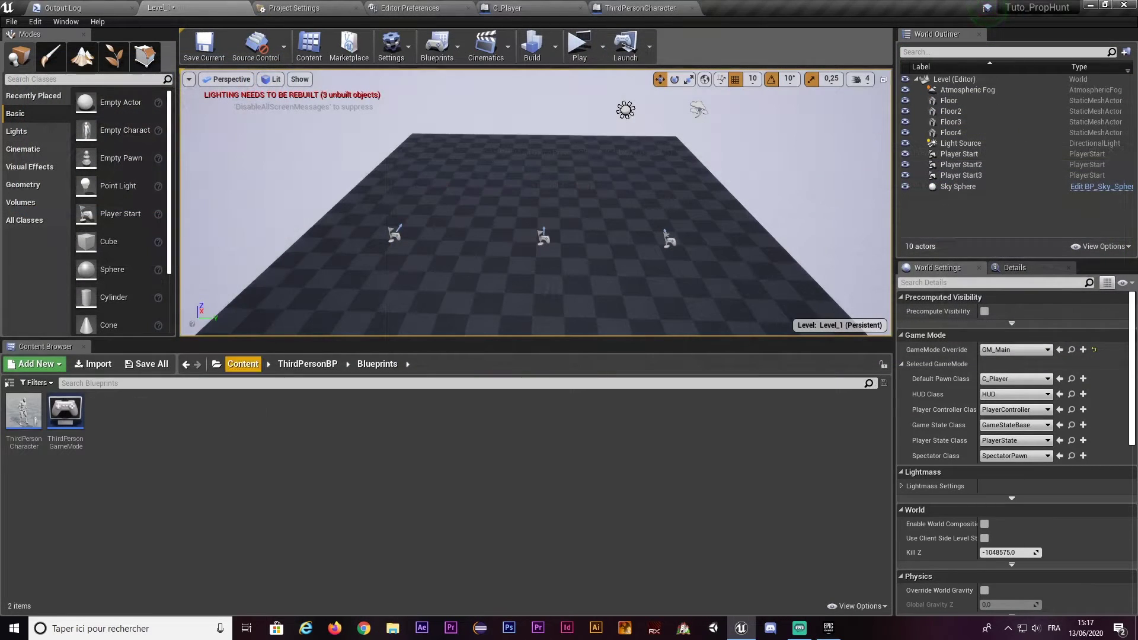
Step: Create a folder named HUD in the Content root and open it
left_click(243, 364)
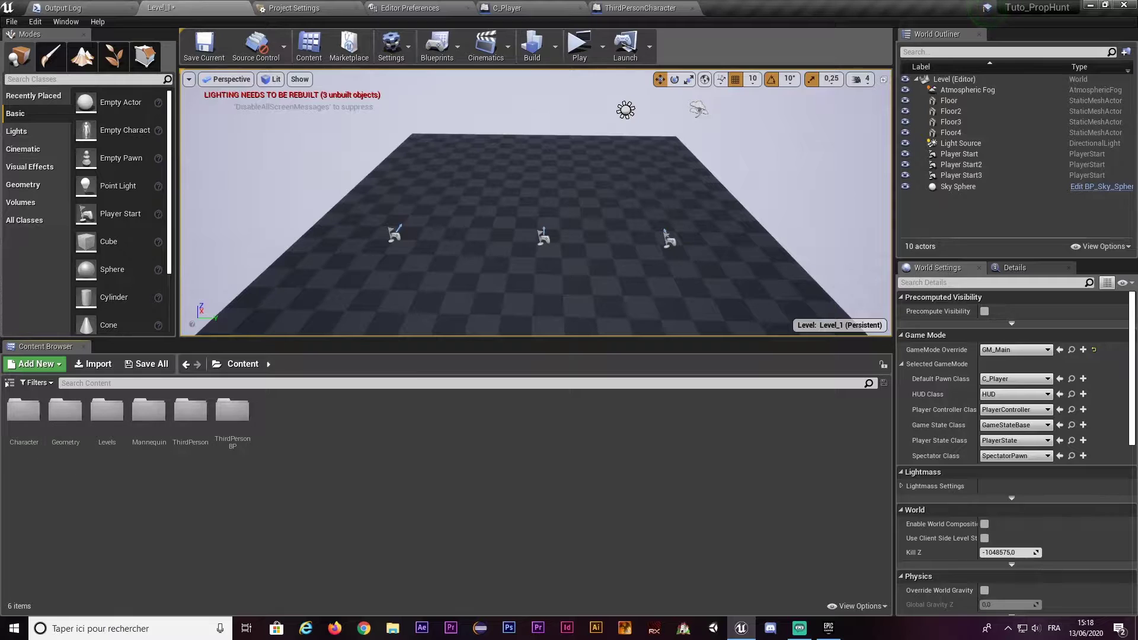
right_click(332, 425)
left_click(371, 40)
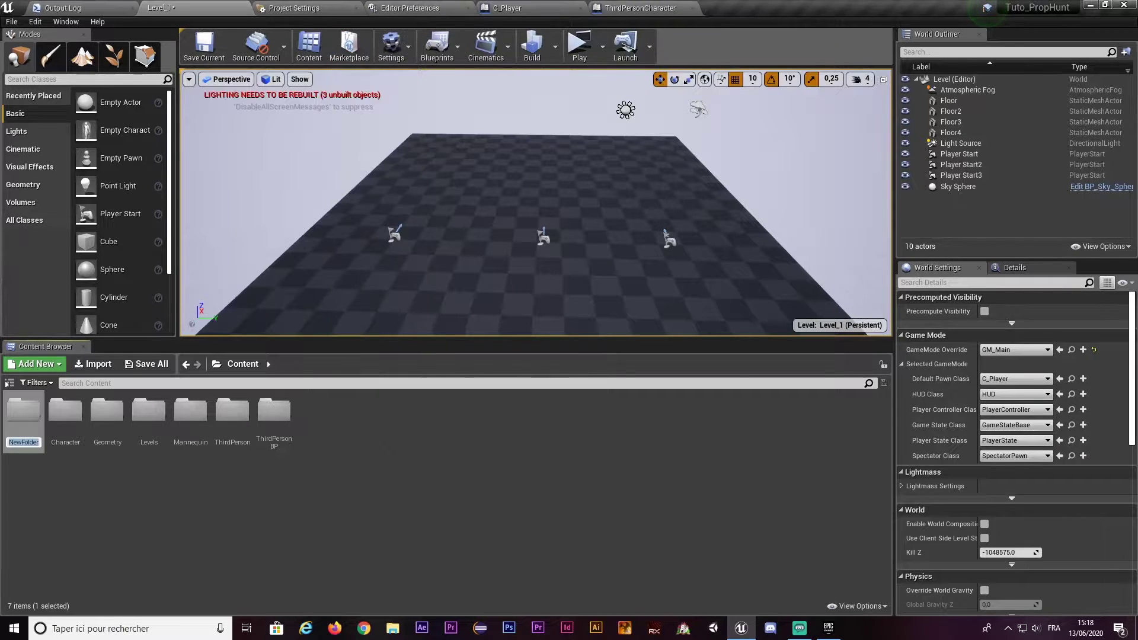
type("HUD")
key("Return")
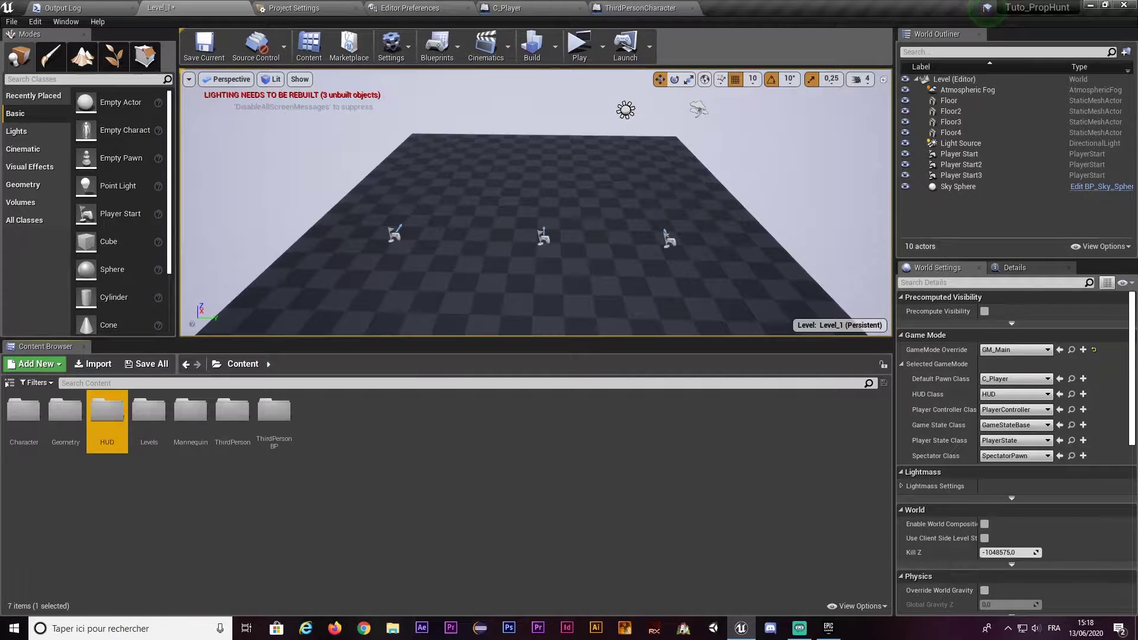
double_click(107, 410)
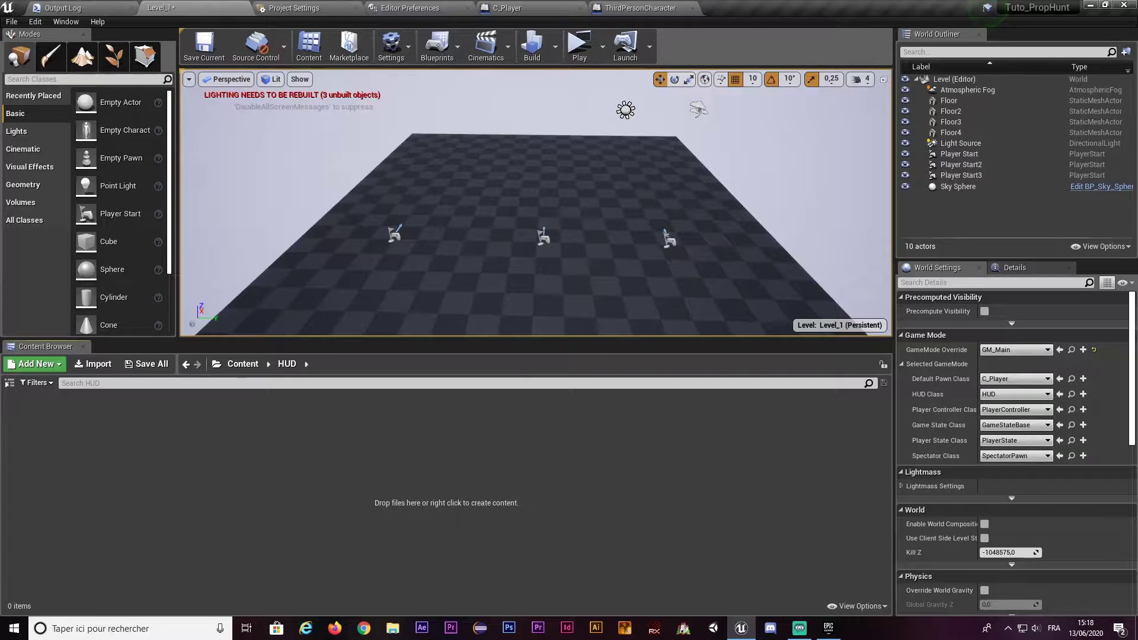
Step: Add a new Widget Blueprint named HUD_Menu inside the HUD folder
left_click(33, 364)
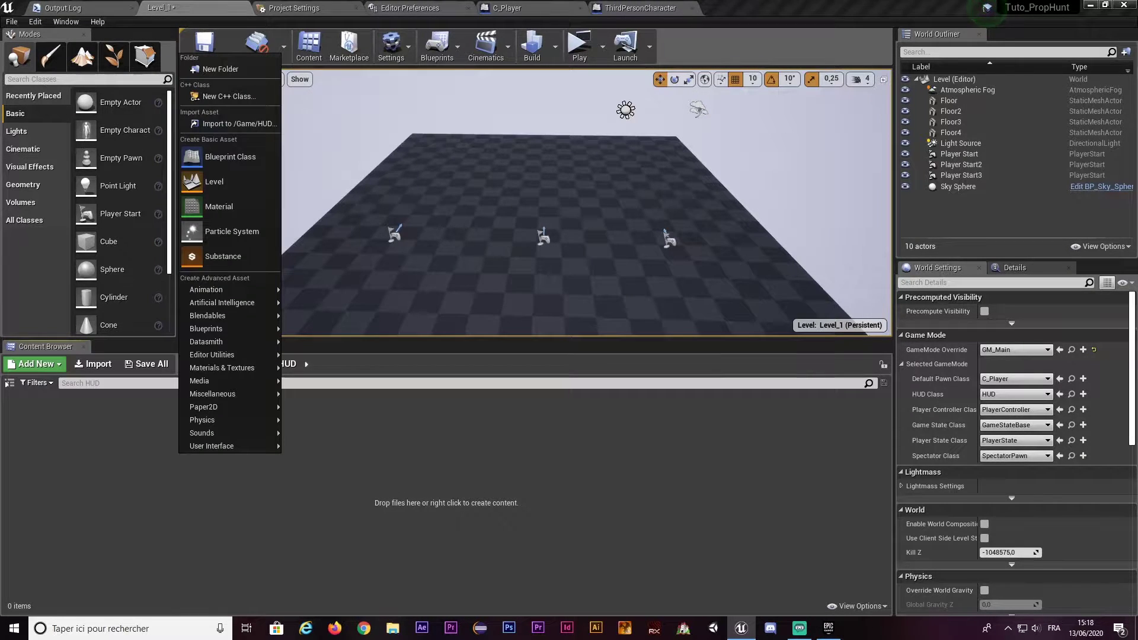
mouse_move(238, 446)
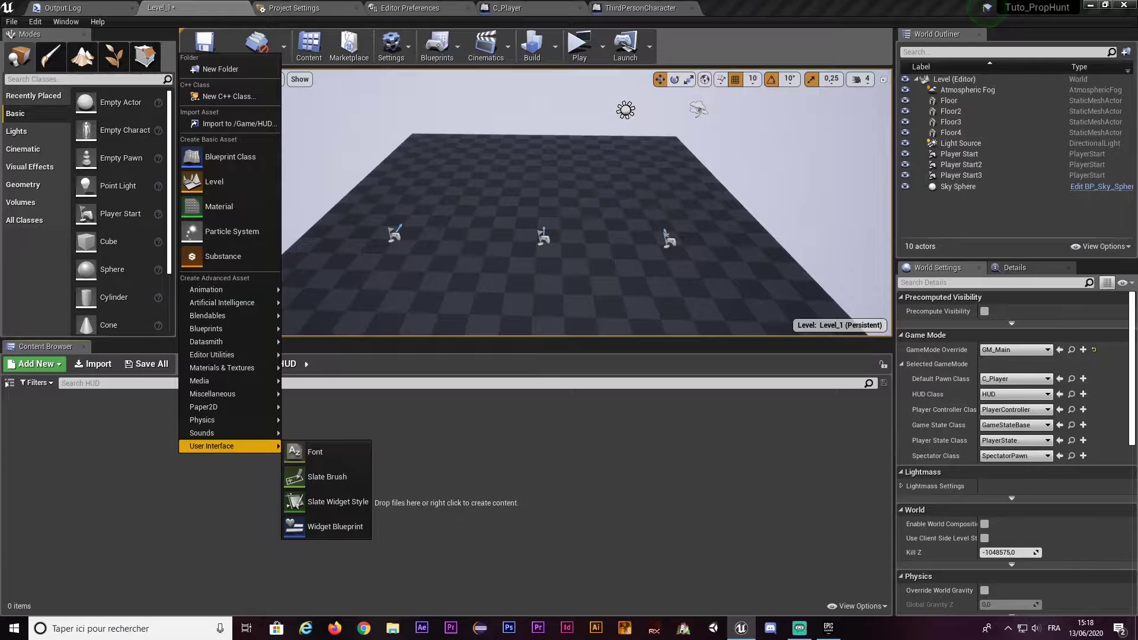
left_click(335, 526)
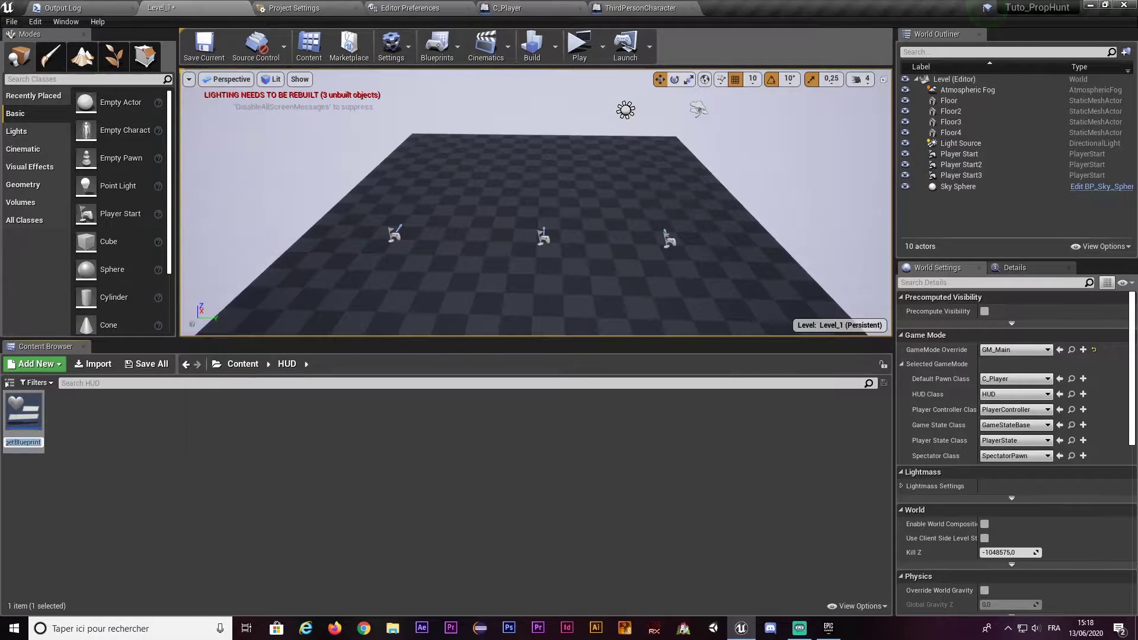
type("HUD_Menu")
key("Return")
Step: Open HUD_Menu and drop a Horizontal Box from the palette onto the Canvas Panel
double_click(24, 424)
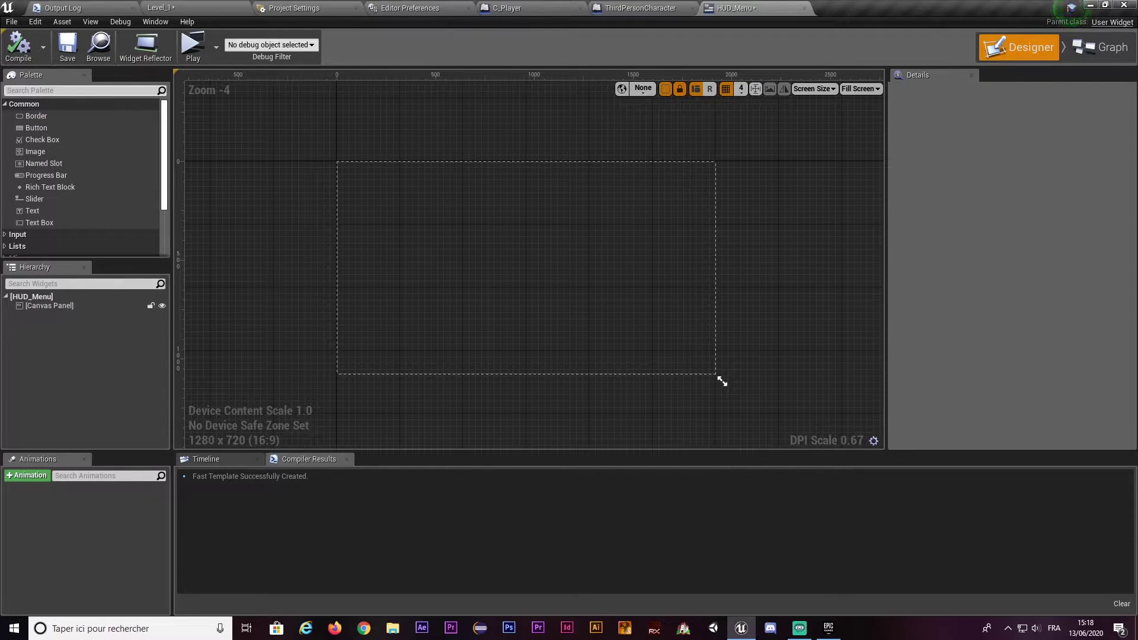
type("hori")
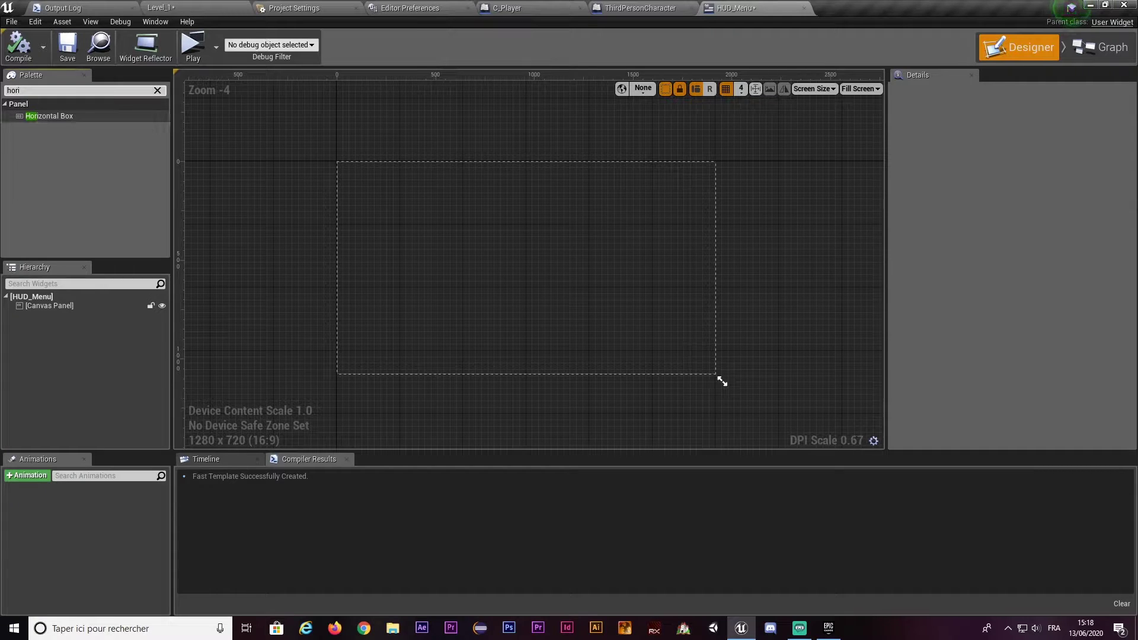
left_click_drag(49, 116, 50, 305)
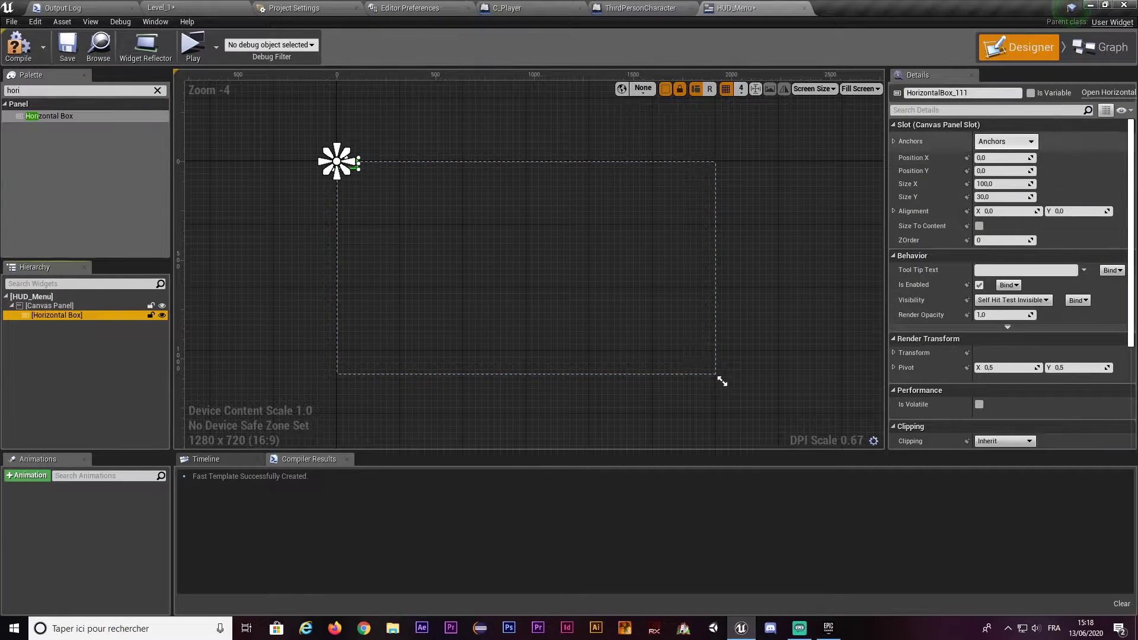
Step: Anchor the Horizontal Box to full stretch with Right and Bottom offsets of 0
left_click(1006, 141)
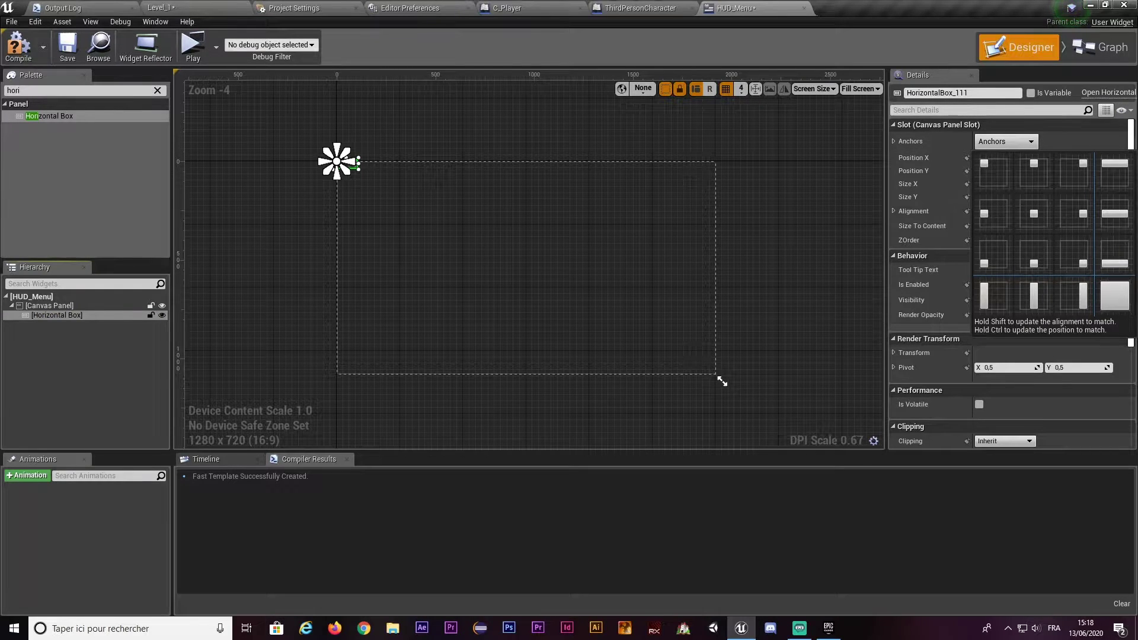
left_click(1115, 295)
left_click(1001, 183)
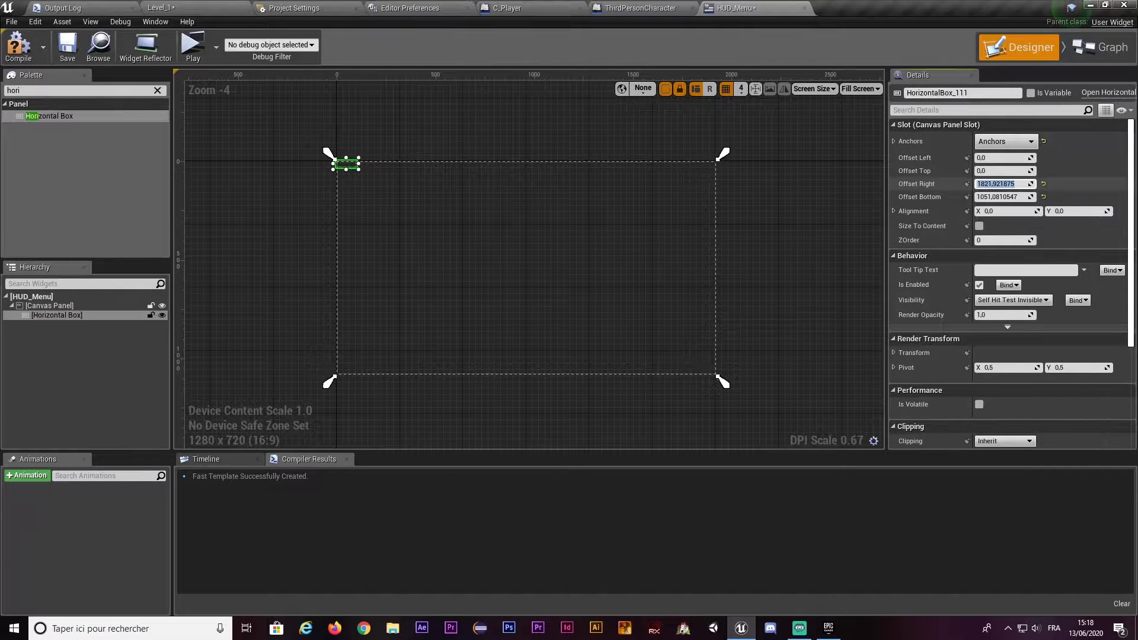
type("0")
key("Tab")
type("0")
key("Return")
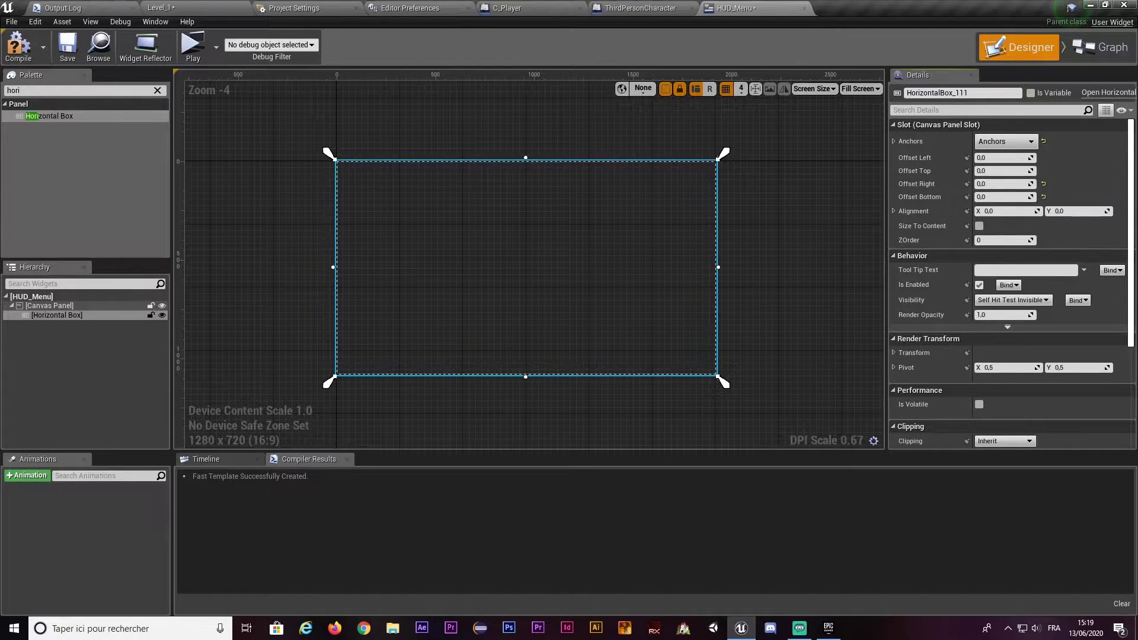
left_click(36, 90)
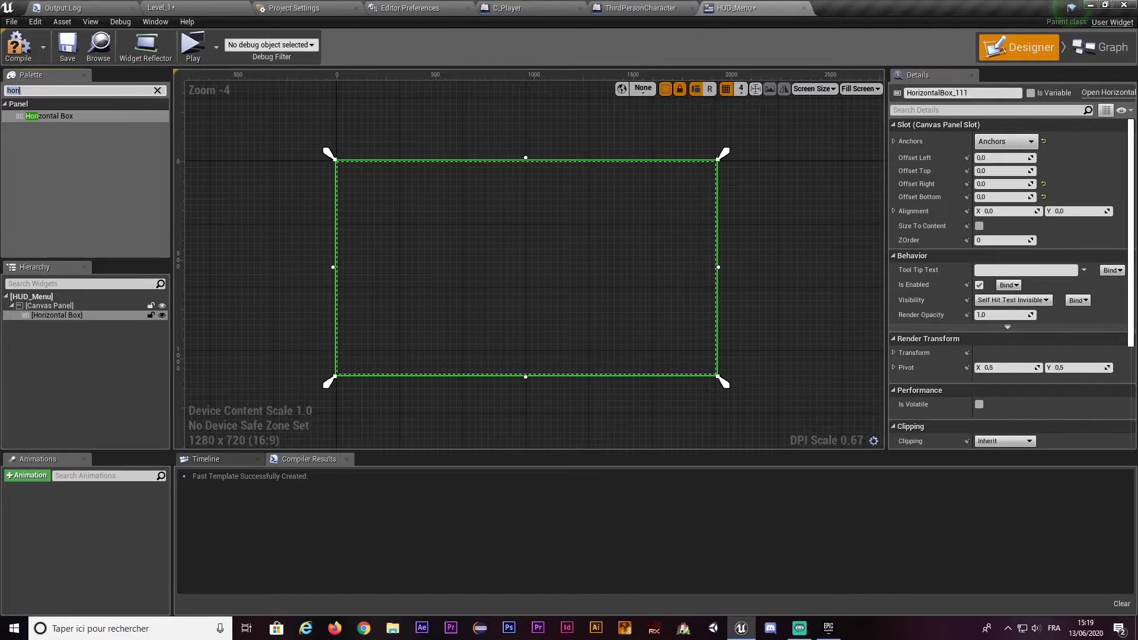
left_click(722, 383)
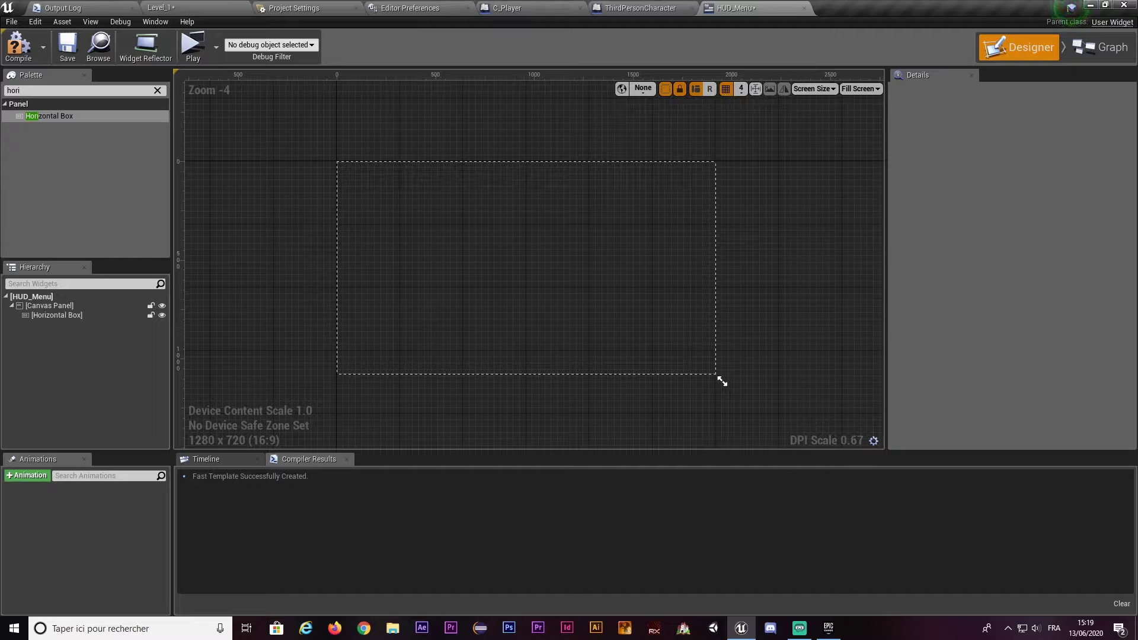
Step: Add two Size Boxes to the Horizontal Box and set both to Fill
type("size")
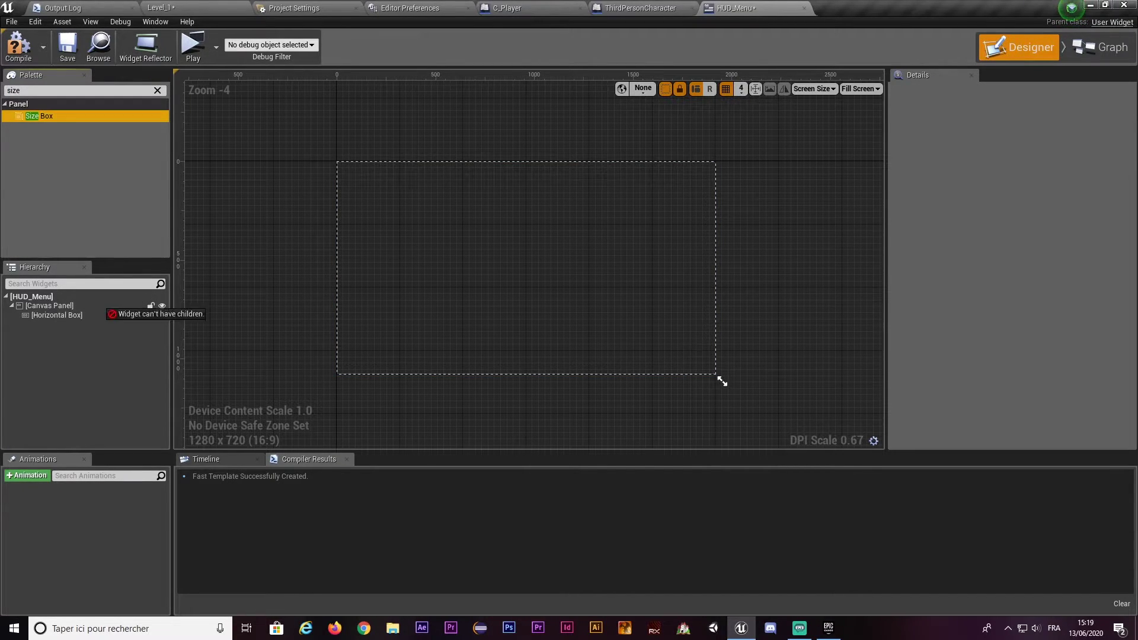
left_click_drag(39, 116, 57, 315)
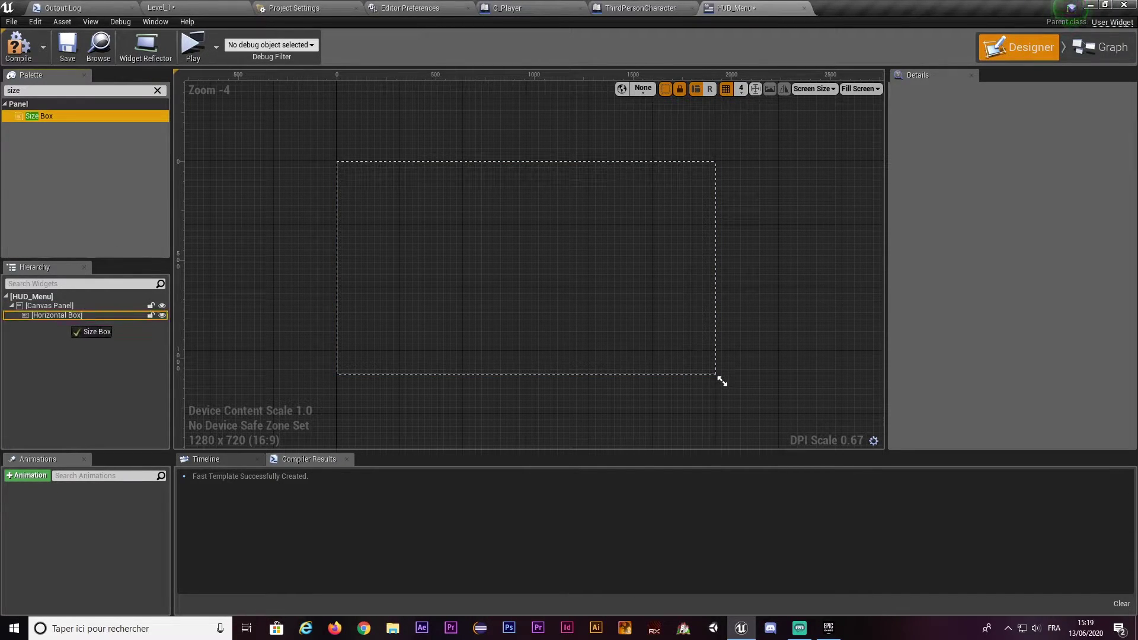
left_click_drag(39, 117, 57, 315)
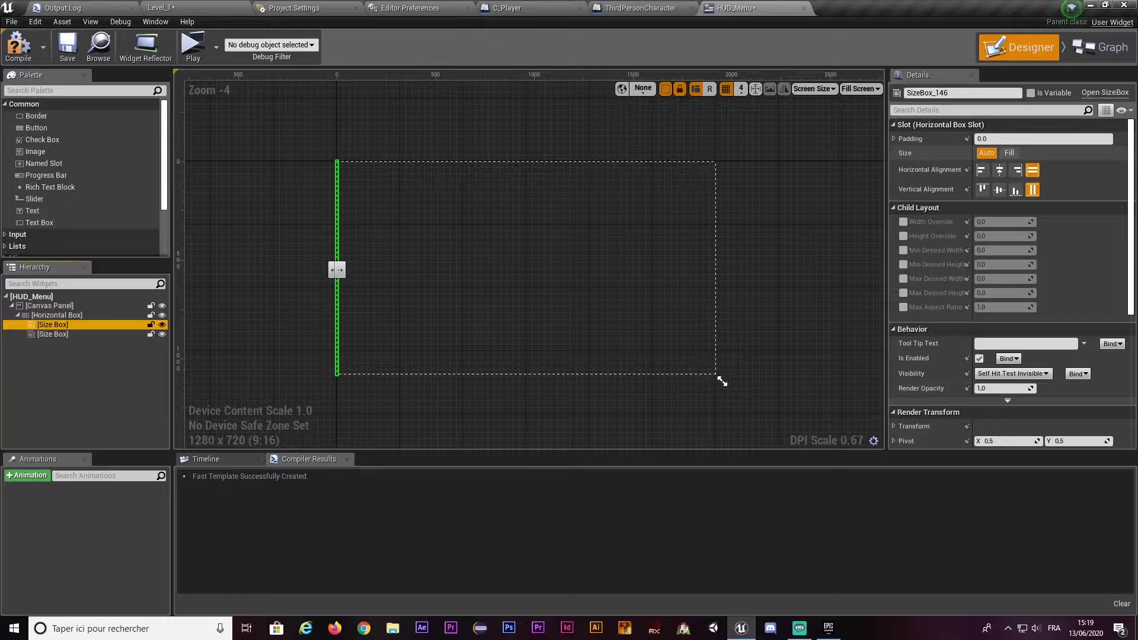
left_click(1010, 153)
left_click(52, 333)
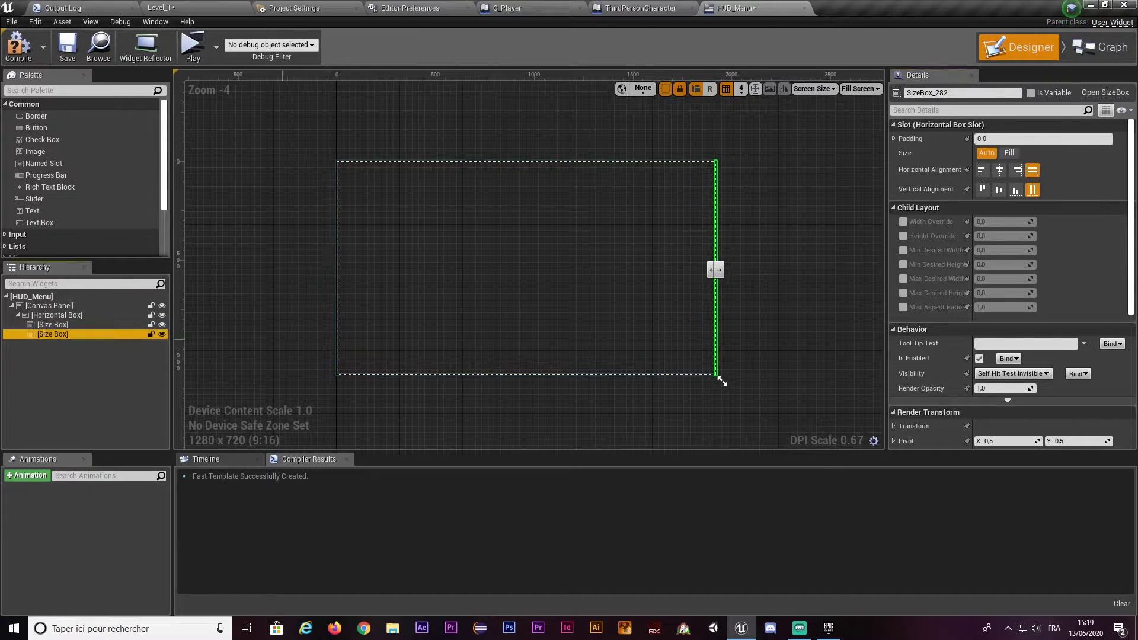
left_click(1010, 153)
key("Up")
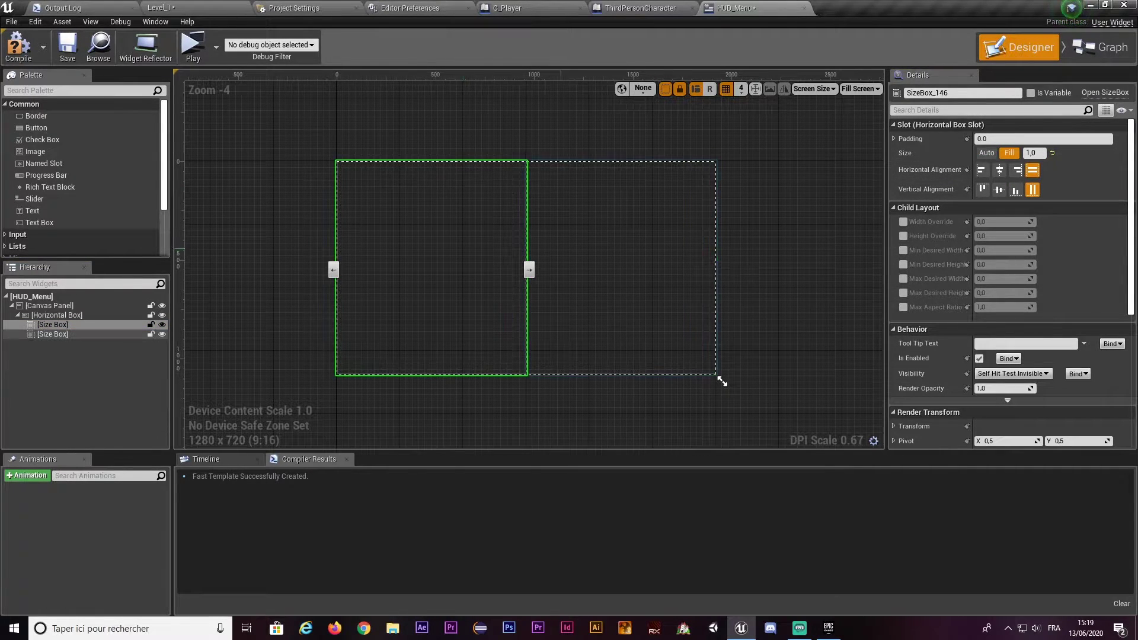
key("Down")
key("Up")
key("Down")
key("Up")
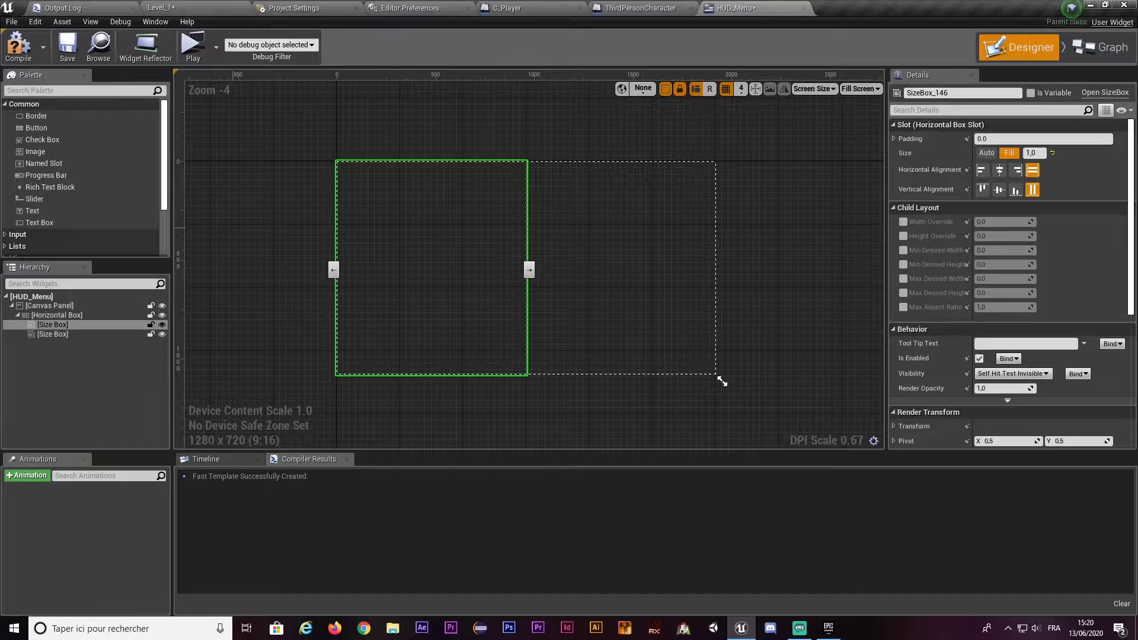
Step: Nest a centred Vertical Box in the left Size Box and add a Button inside it
left_click(77, 90)
type("vert")
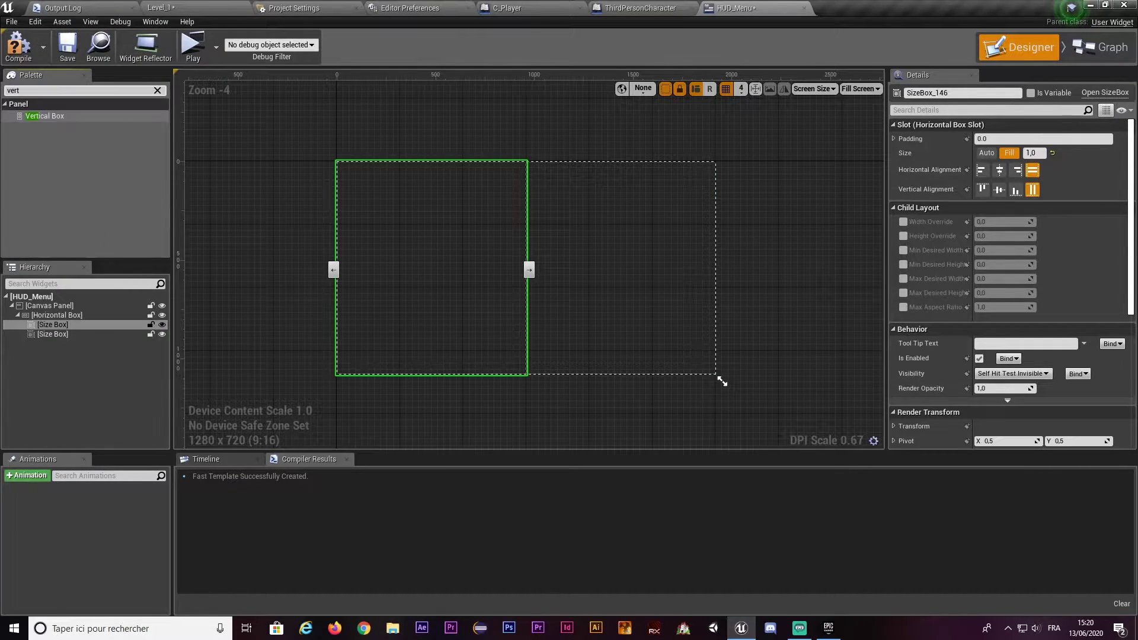
left_click_drag(44, 115, 53, 324)
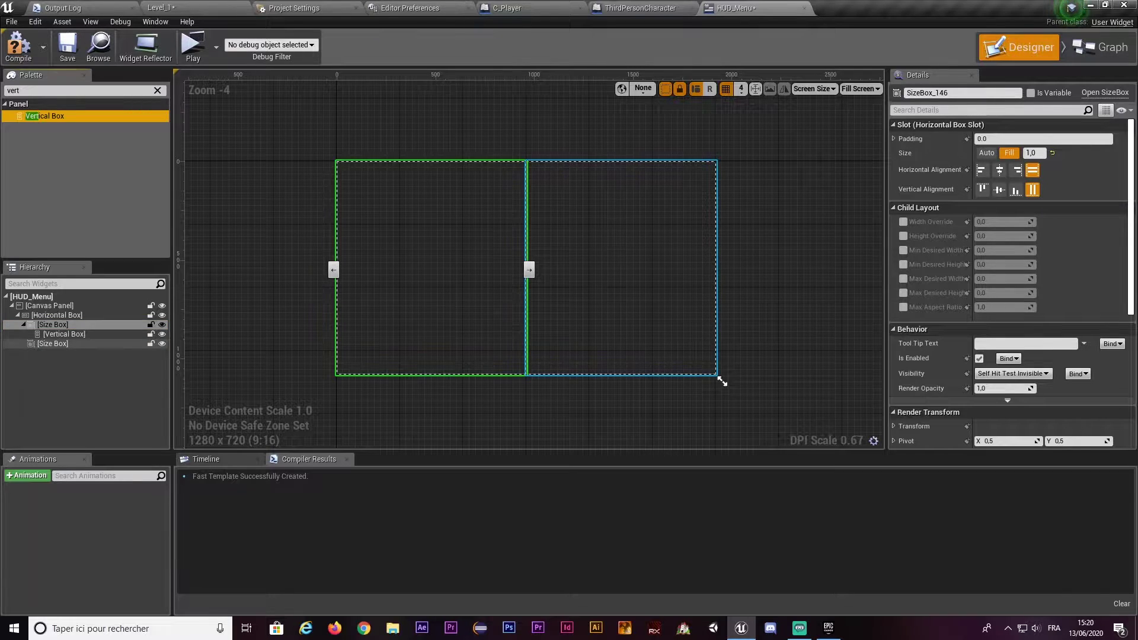
left_click(1000, 155)
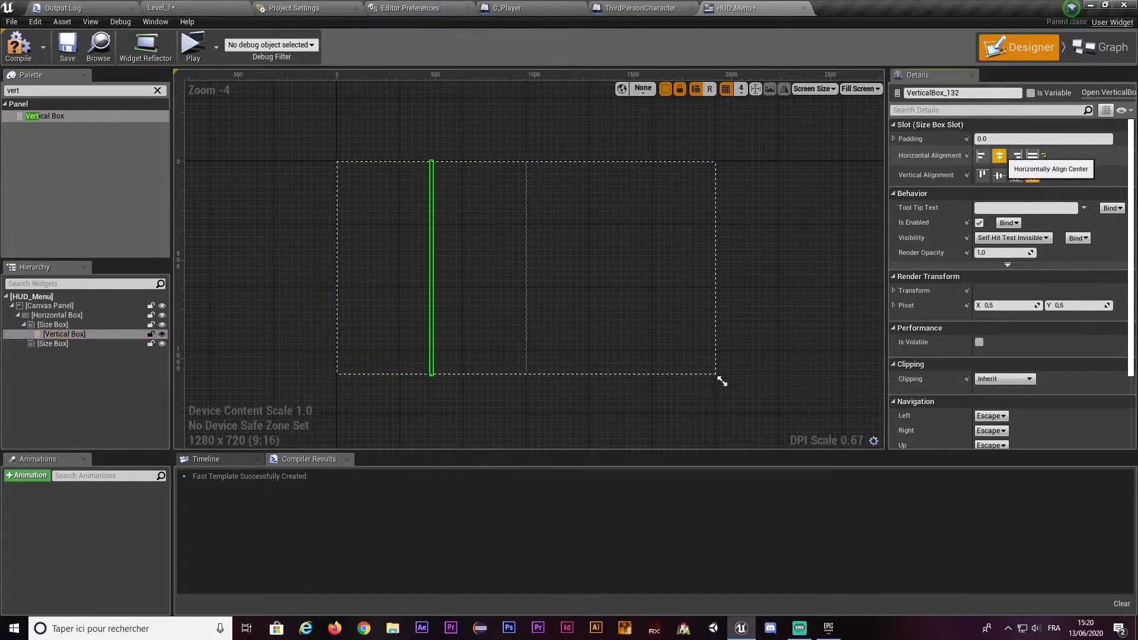
left_click(1000, 175)
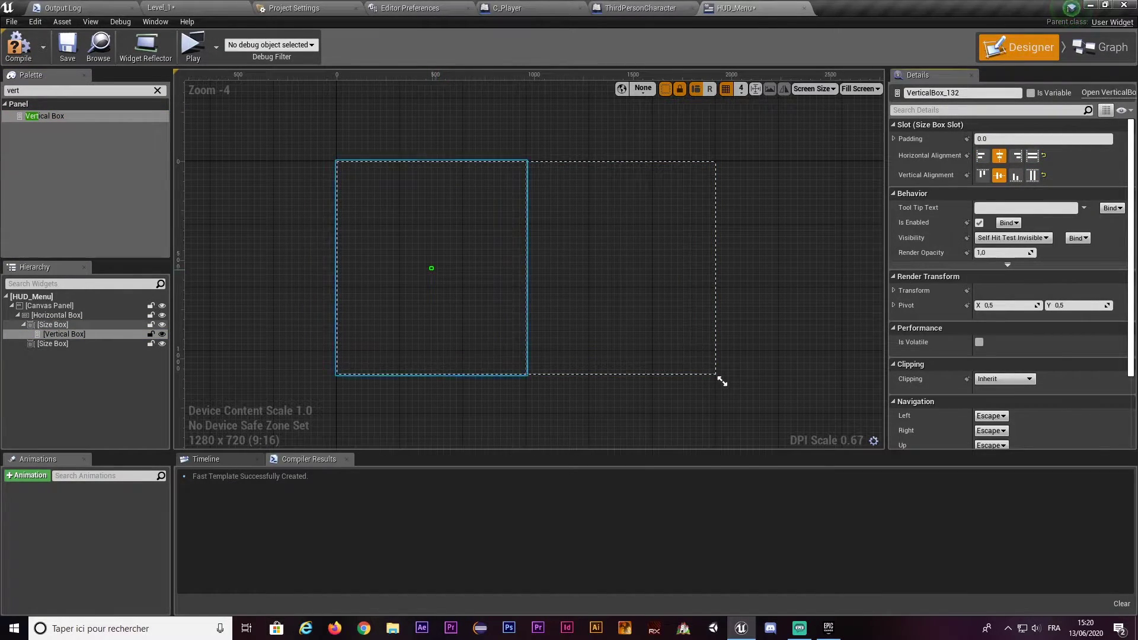
type("b")
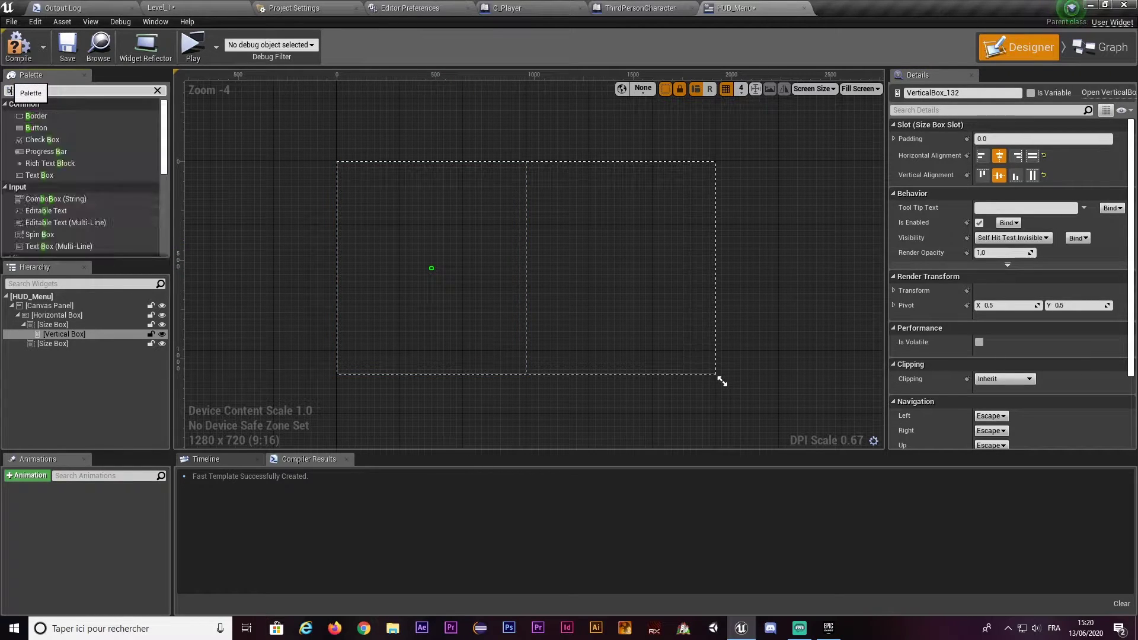
type("utton")
left_click_drag(36, 116, 64, 334)
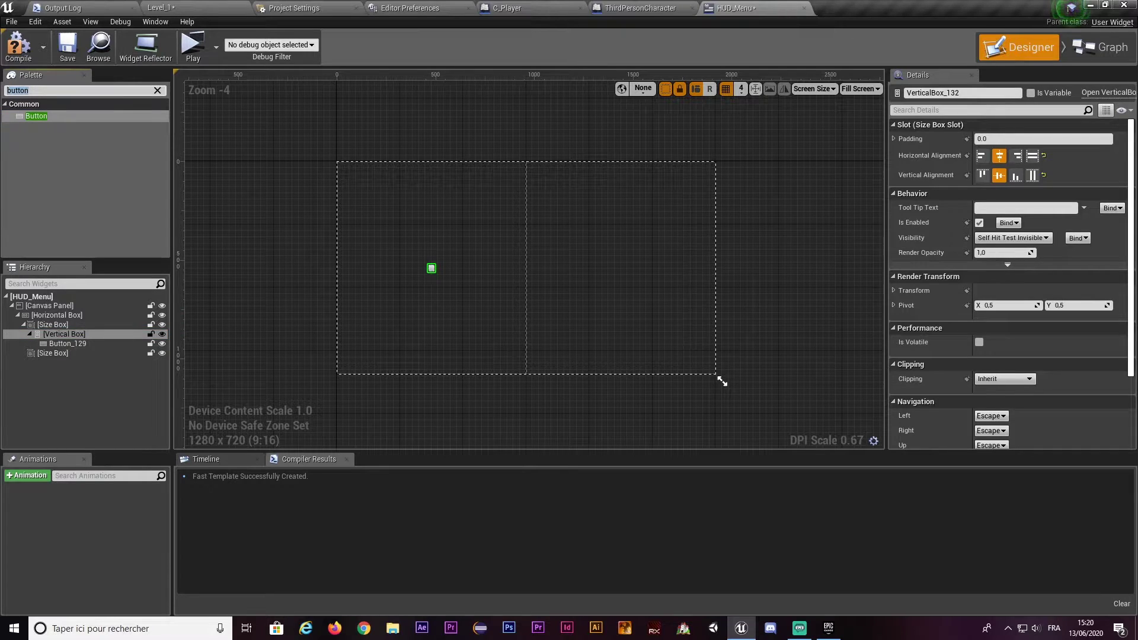
Step: Place a Text block inside the button and set its text to HOST SERVER
type("text")
left_click_drag(32, 127, 68, 343)
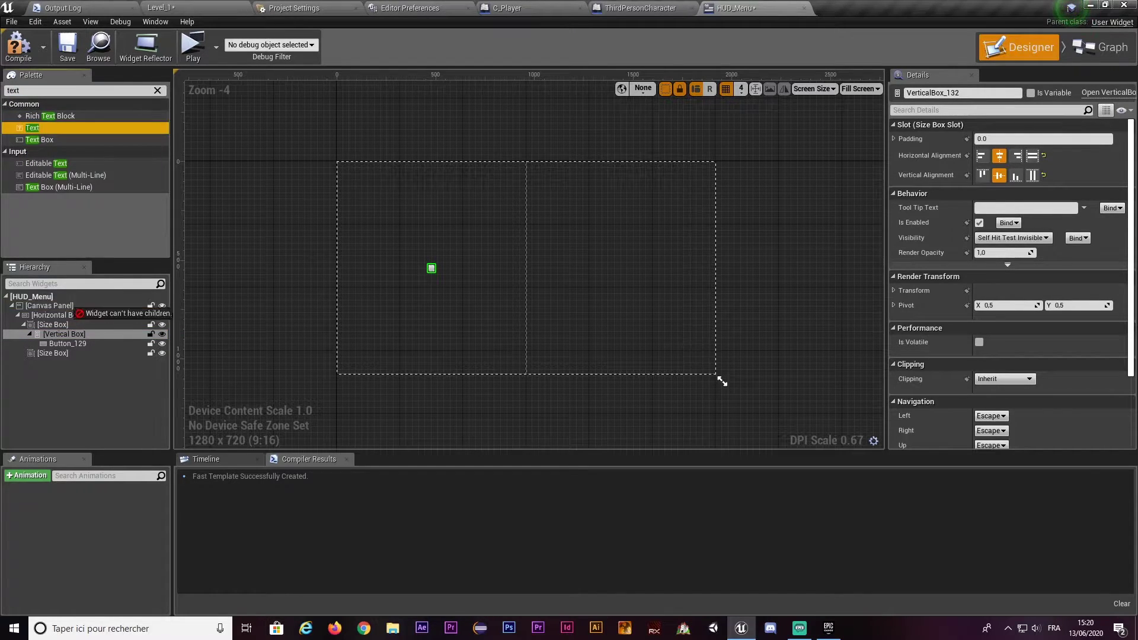
scroll(410, 272, "up", 3)
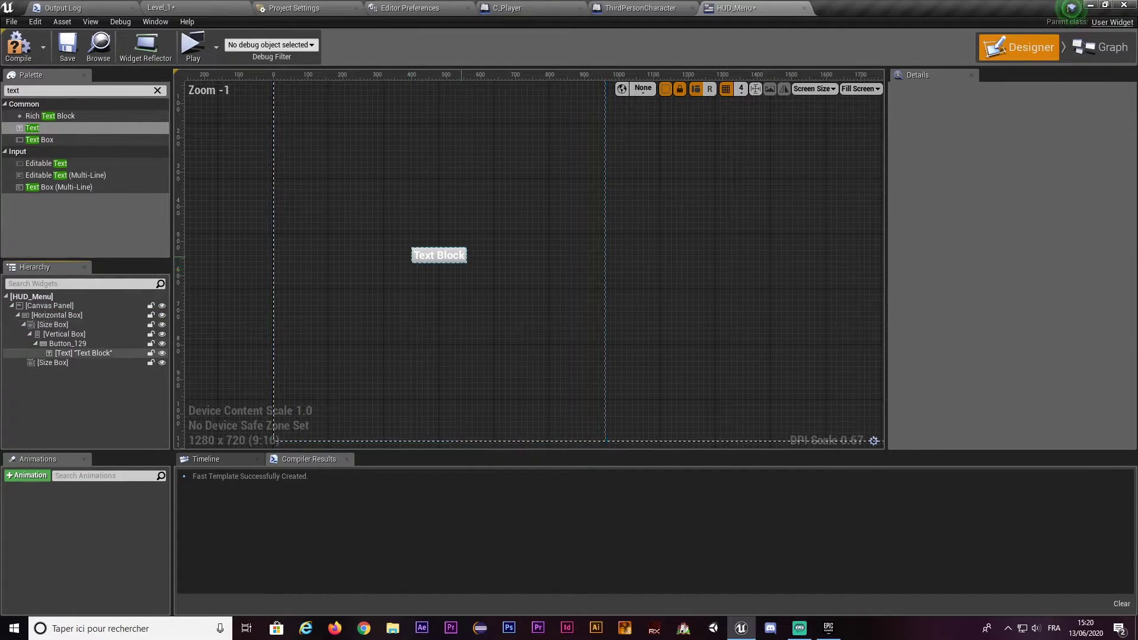
left_click(439, 255)
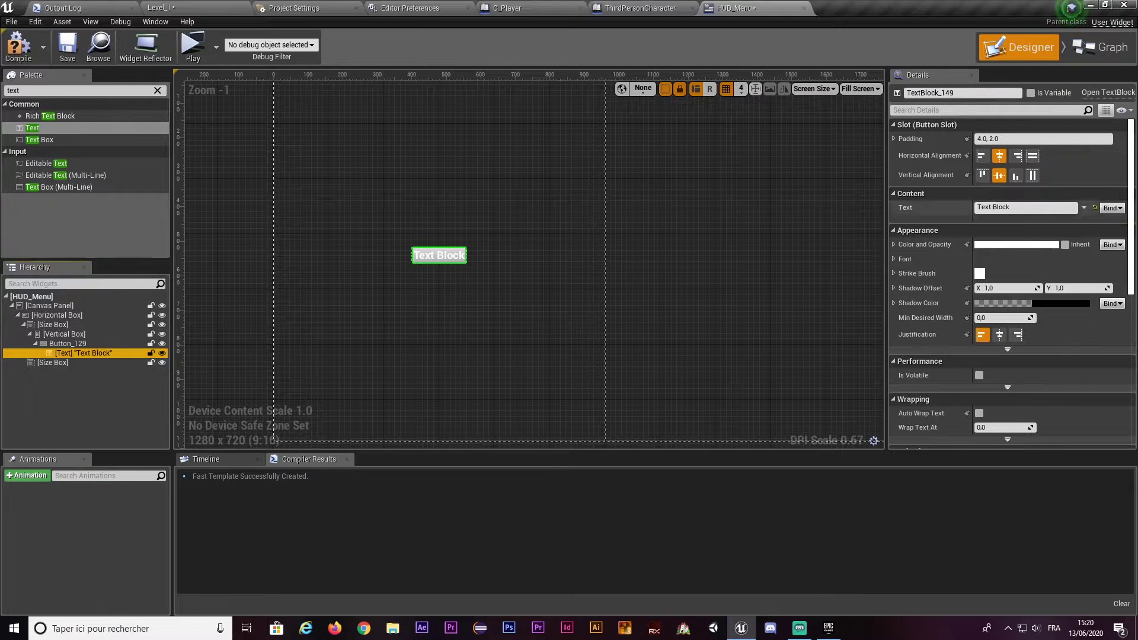
left_click(1025, 207)
type("HOST SERVER")
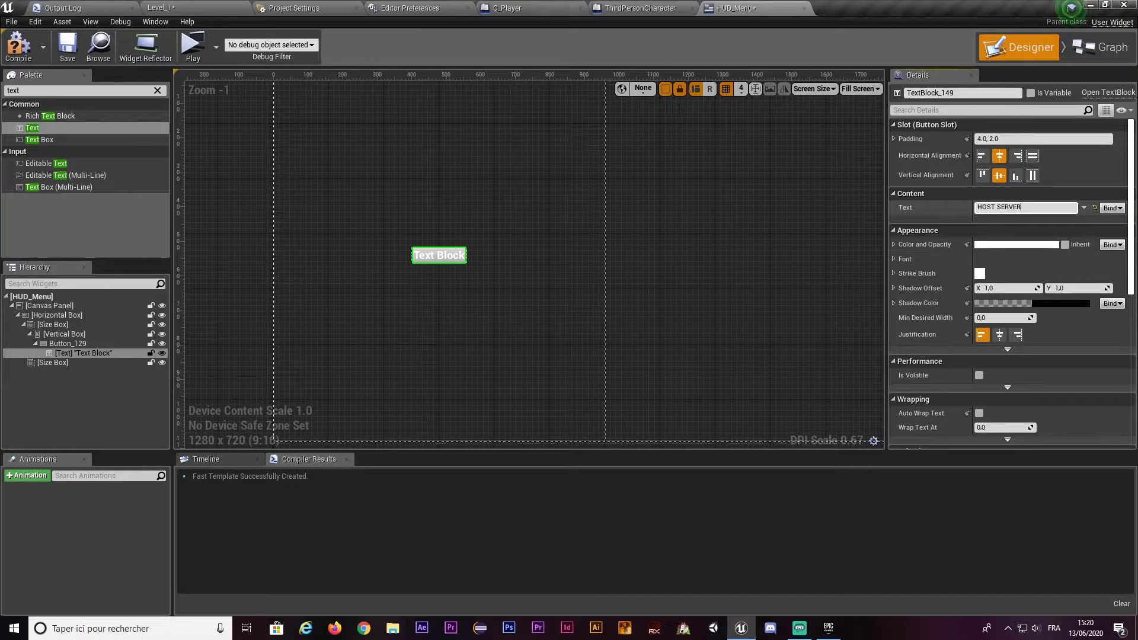
key("Return")
Step: Pad the HOST SERVER text 100 on the left and right and 10 on top
left_click(52, 324)
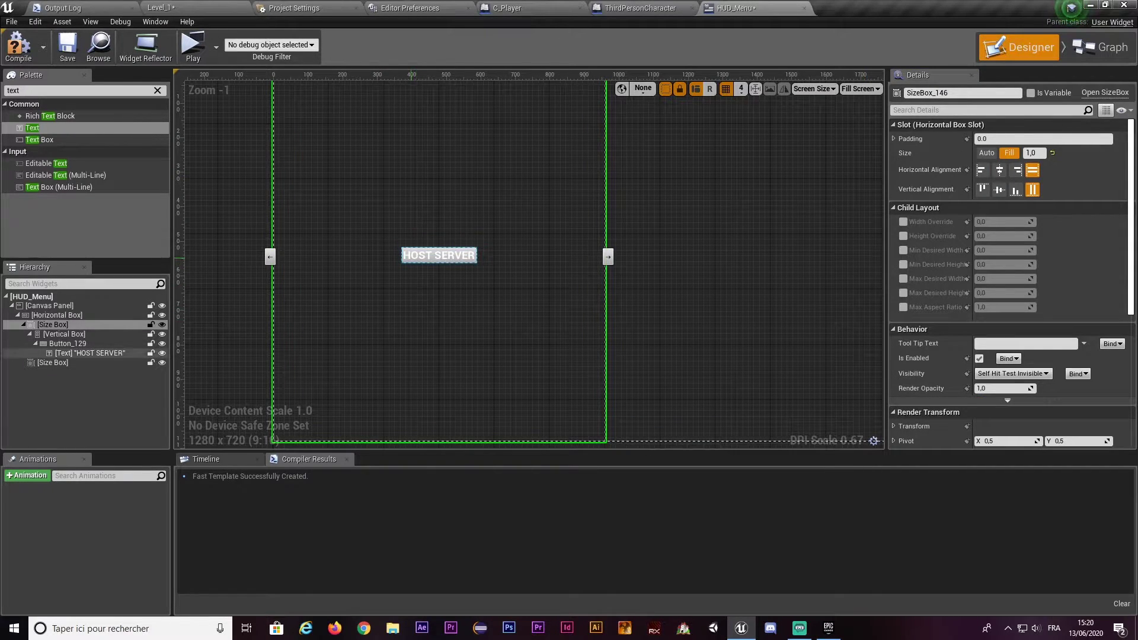
left_click(68, 343)
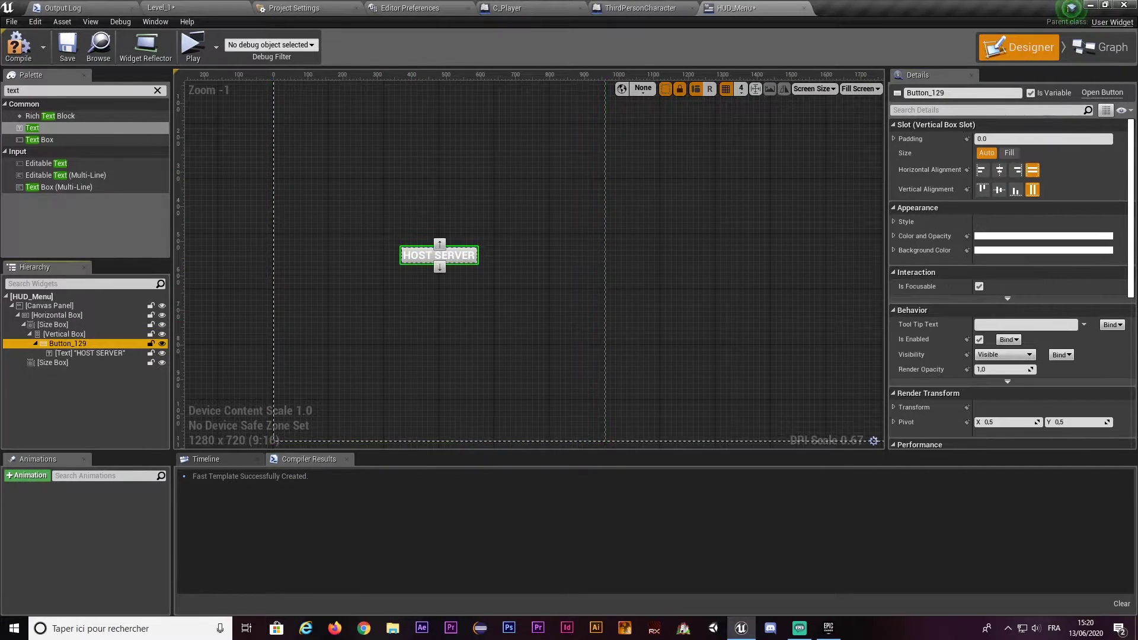
left_click(89, 352)
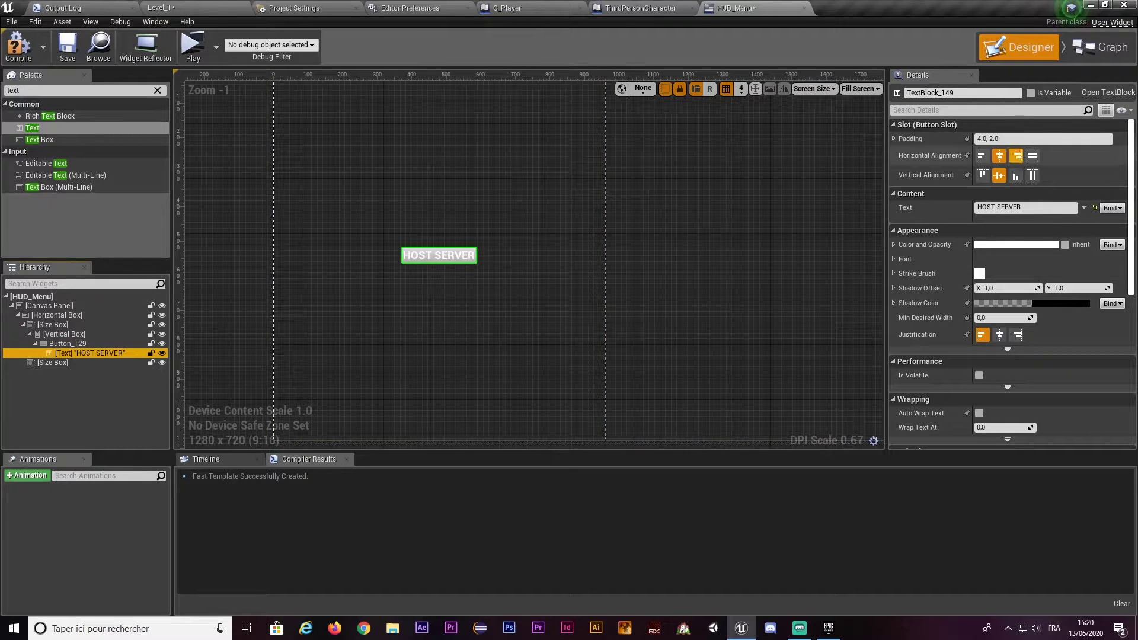
left_click(894, 139)
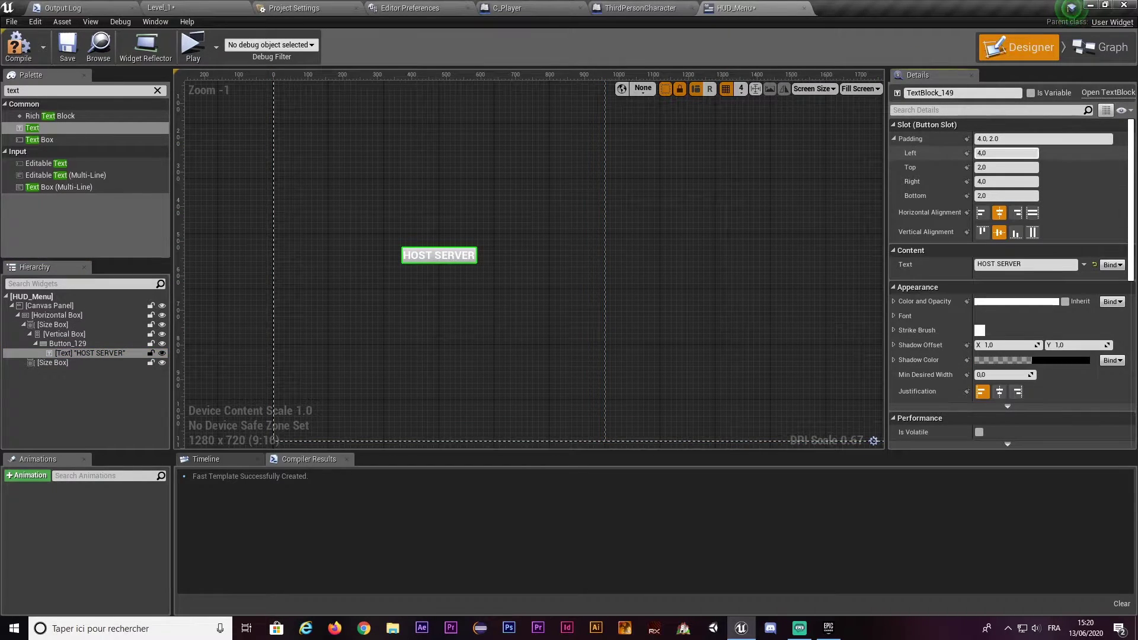
type("100")
key("Return")
left_click(1006, 181)
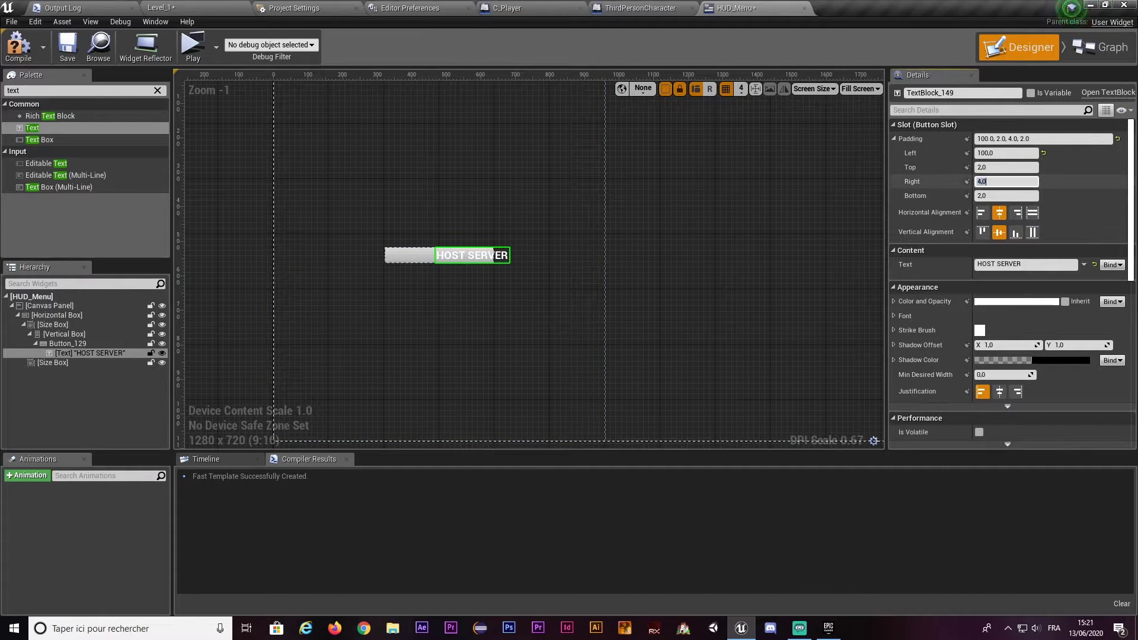
type("0")
key("Return")
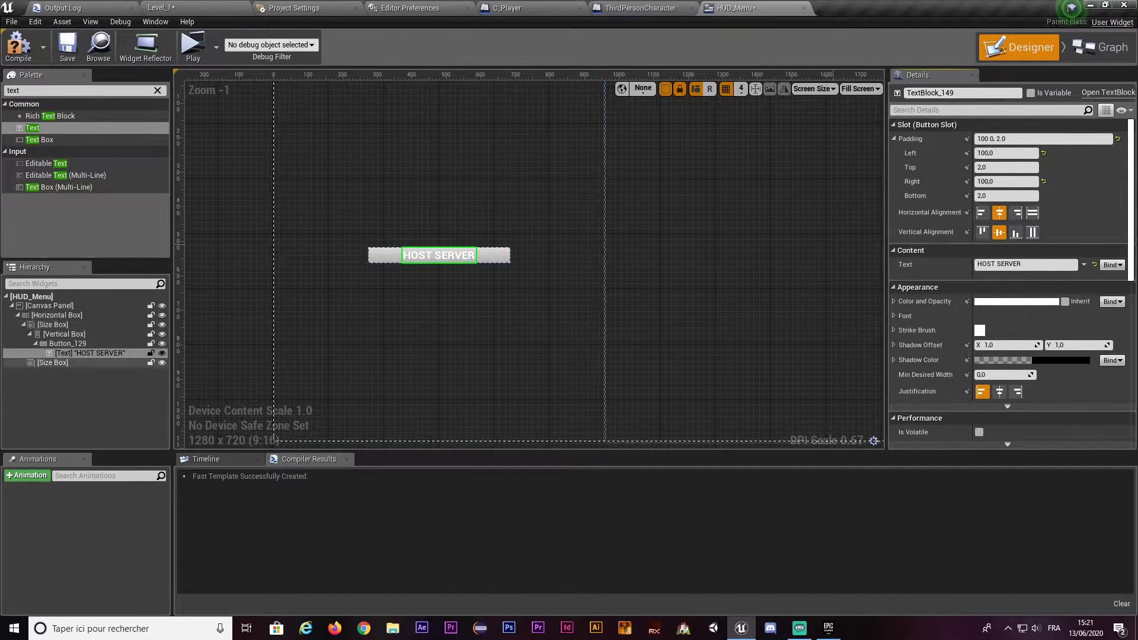
type("10")
key("Return")
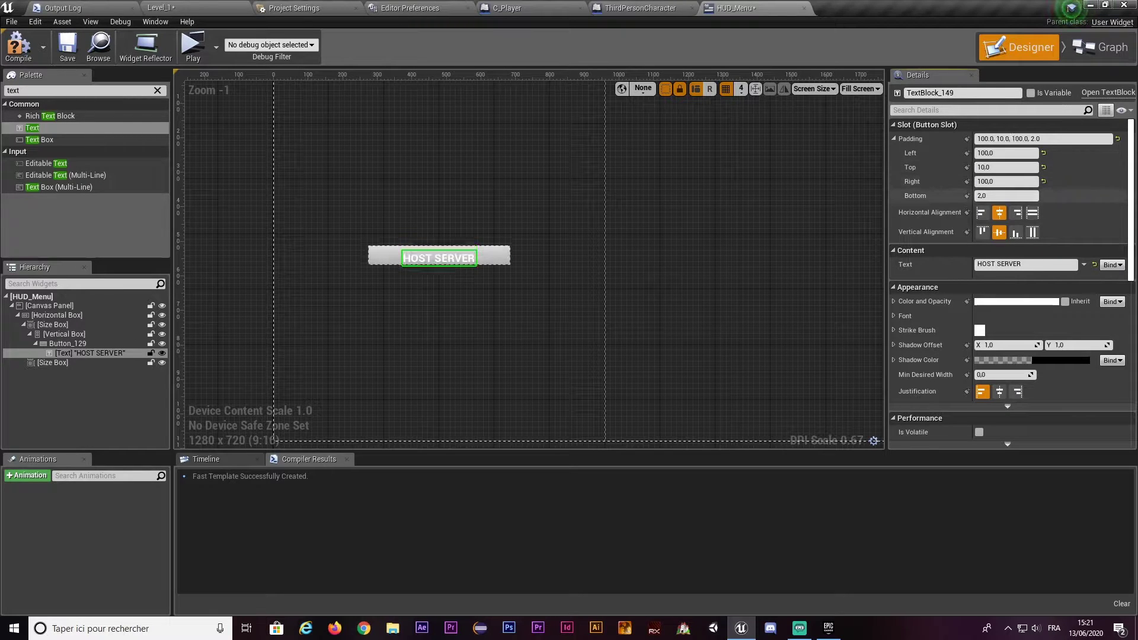
key("Return")
left_click(53, 325)
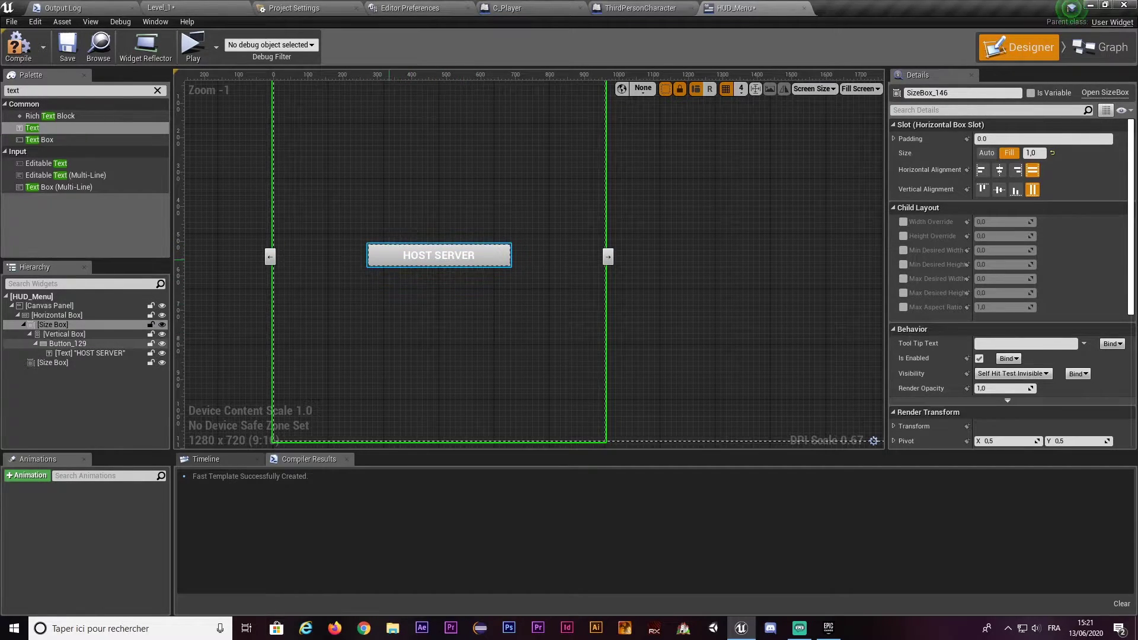
Step: Duplicate the HOST SERVER button below itself and relabel the copy SEARCH SERVER
left_click(379, 261)
scroll(380, 267, "down", 1)
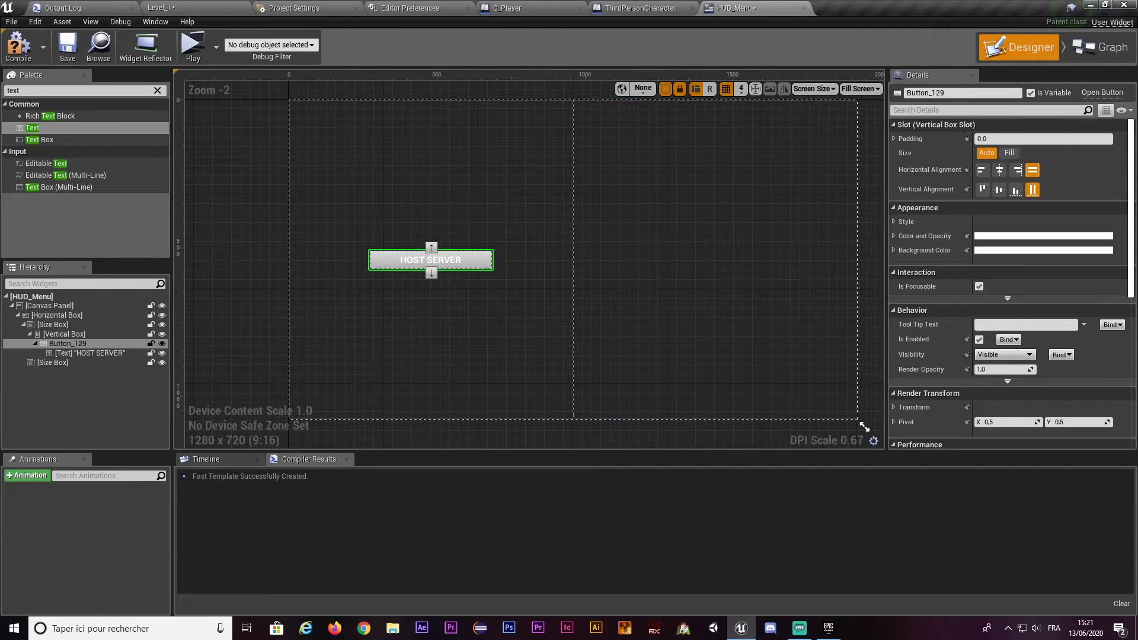
key("ctrl+v")
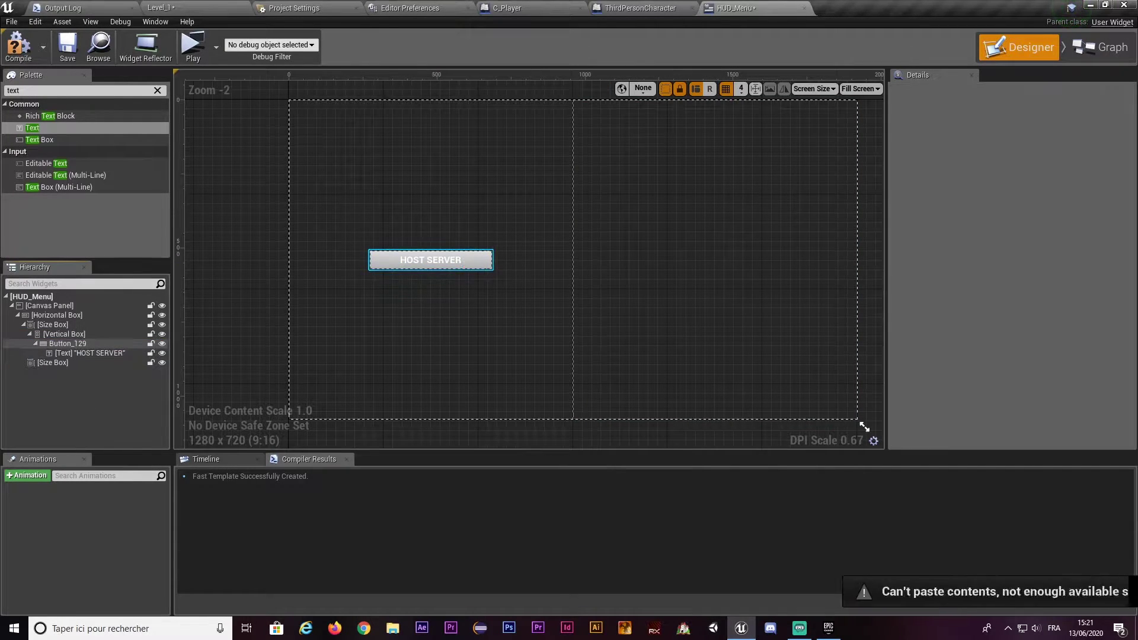
left_click(64, 334)
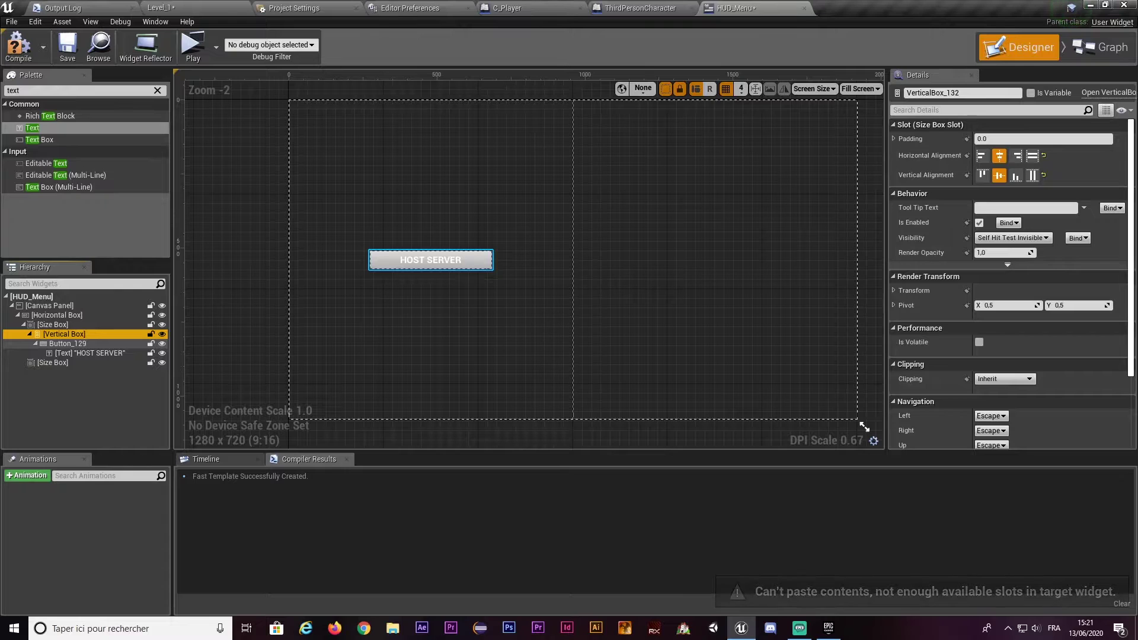
left_click(68, 343)
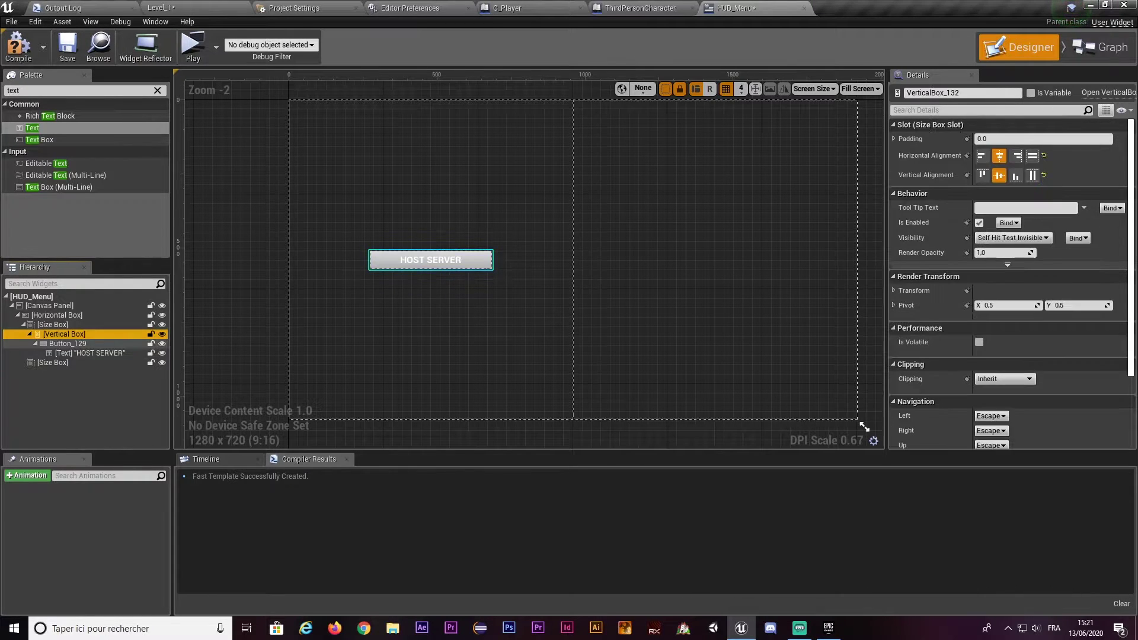
key("ctrl+d")
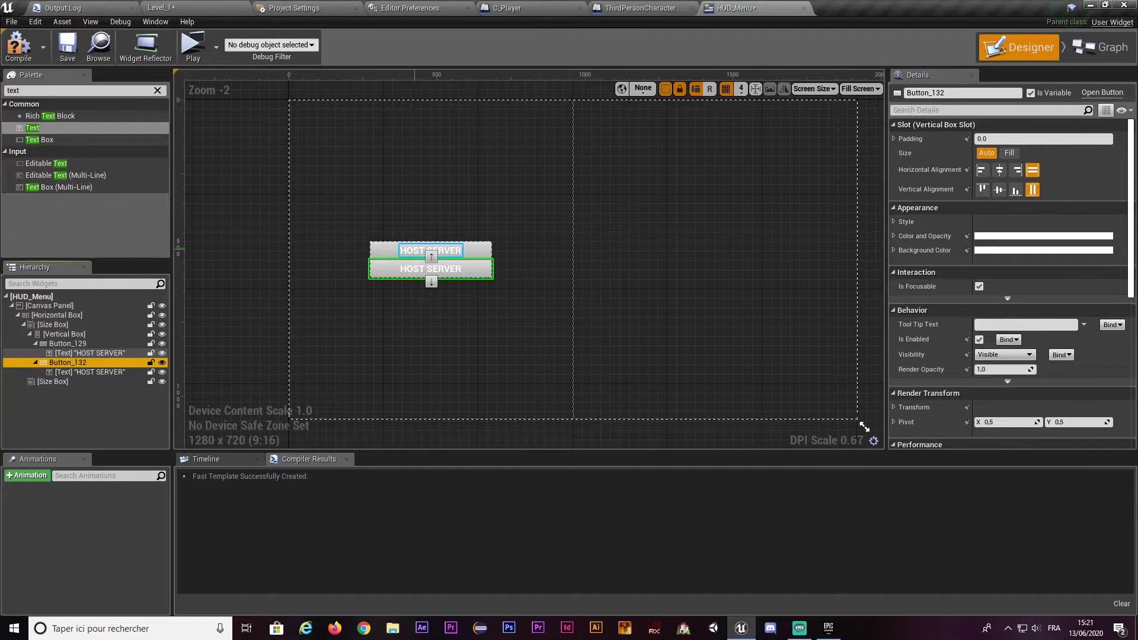
left_click(90, 372)
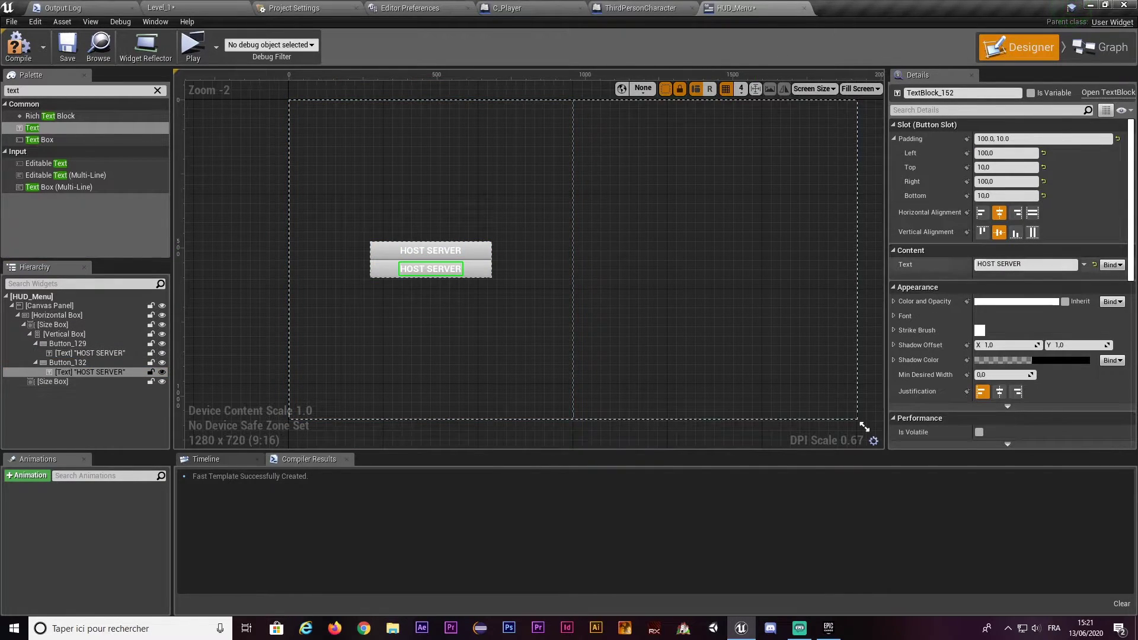
double_click(986, 263)
type("SEARC")
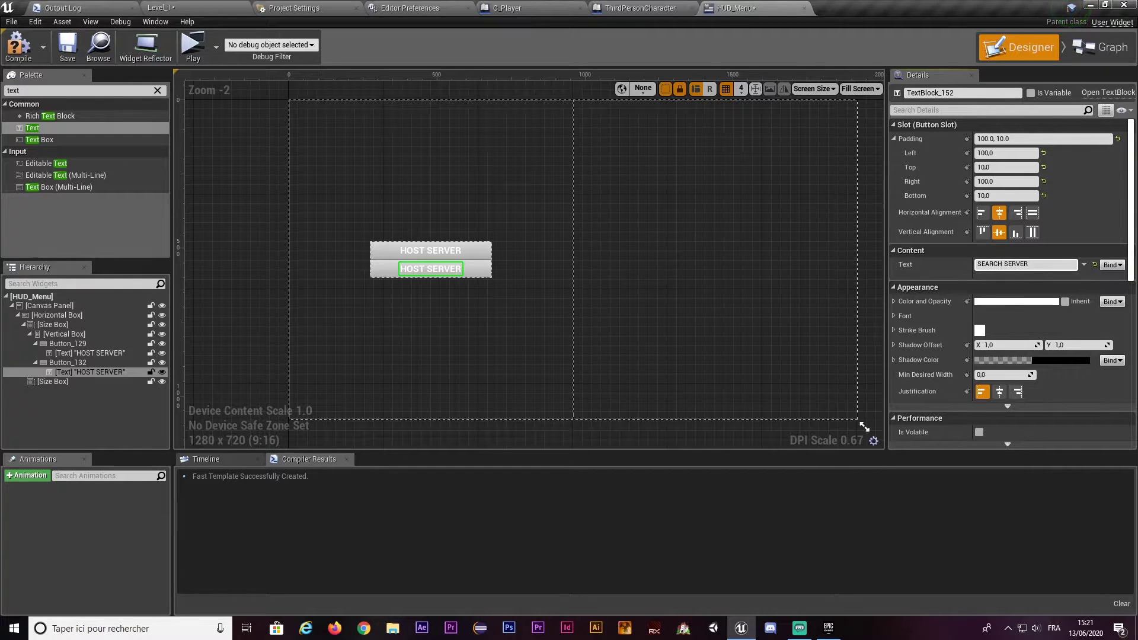
key("Return")
left_click(427, 368)
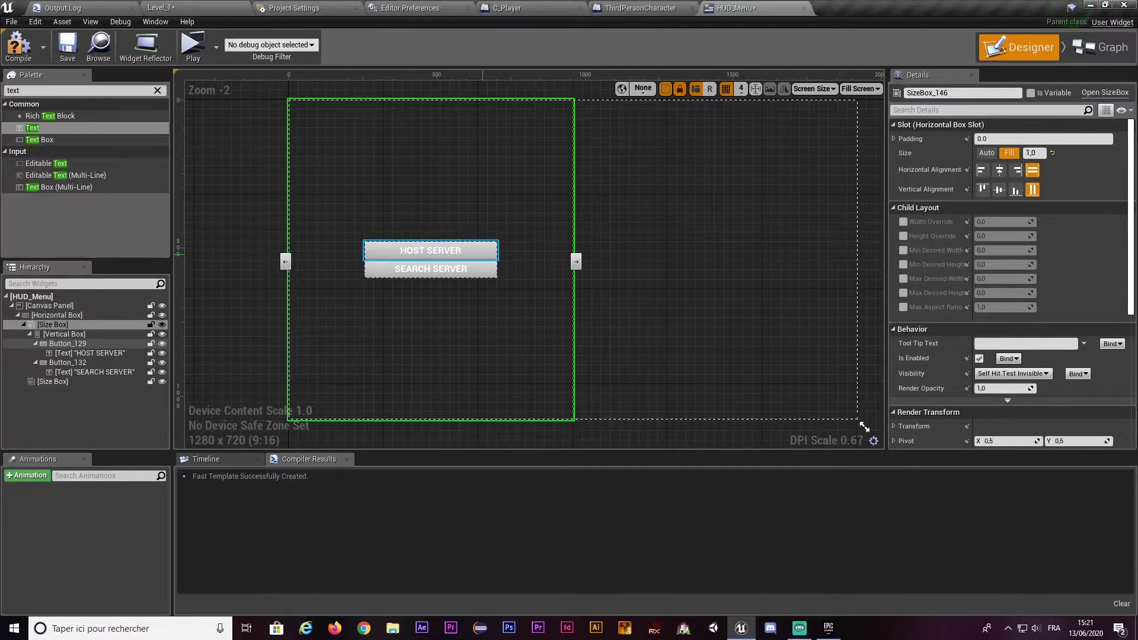
left_click(67, 343)
Step: Give Button_129's slot a bottom padding of 50
left_click(894, 138)
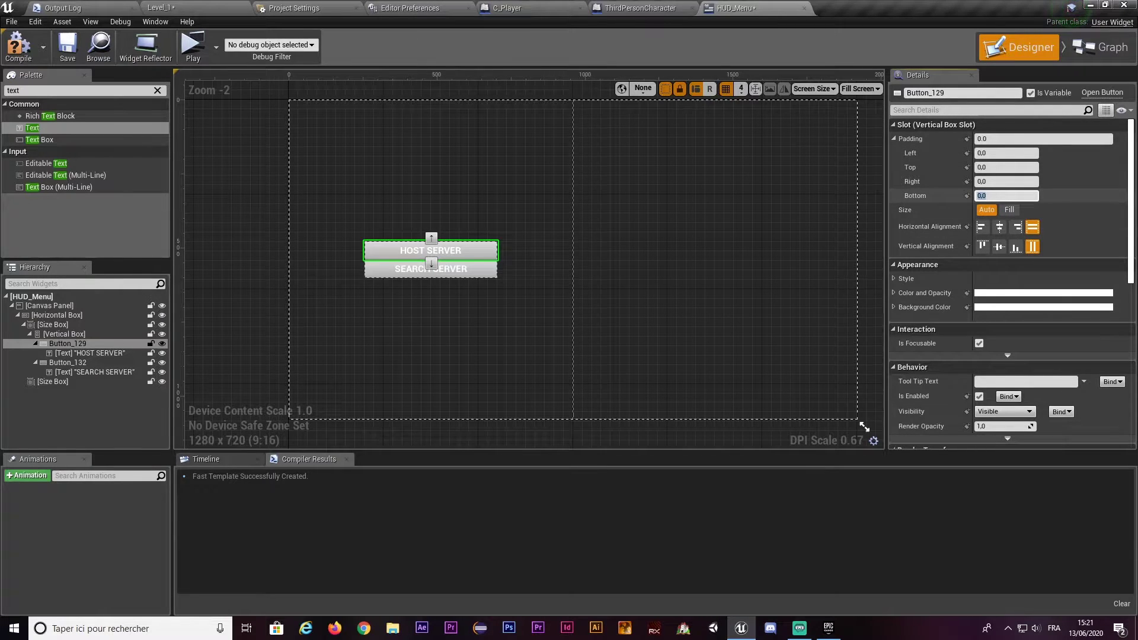
type("50")
key("Return")
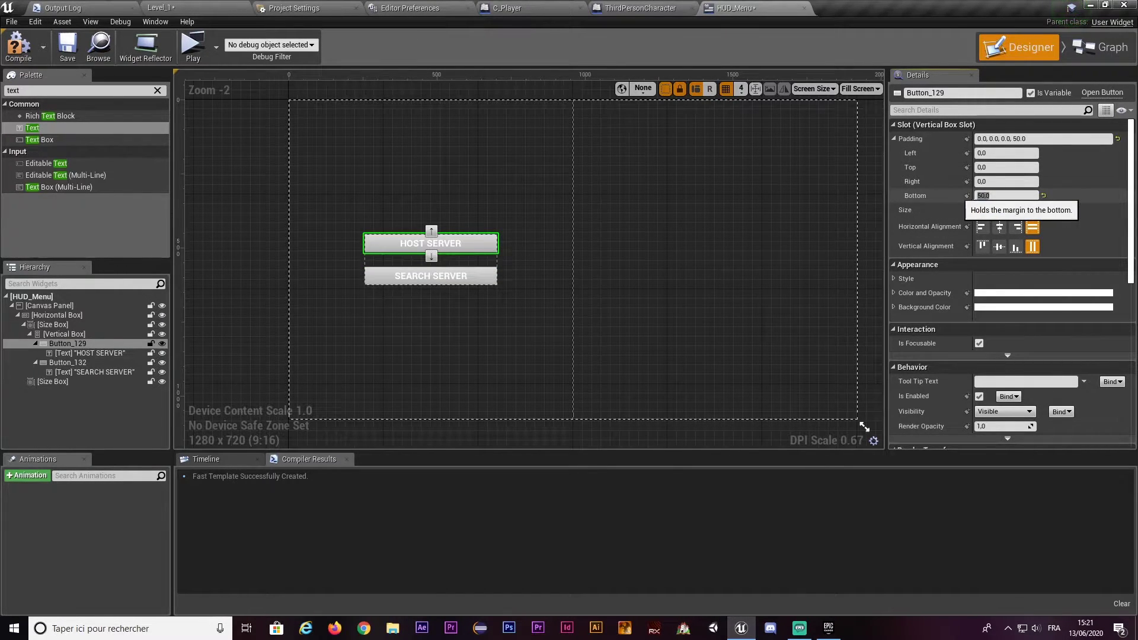
Step: Resize the designer preview to test the layout, then restore it to 1280x720
left_click(53, 324)
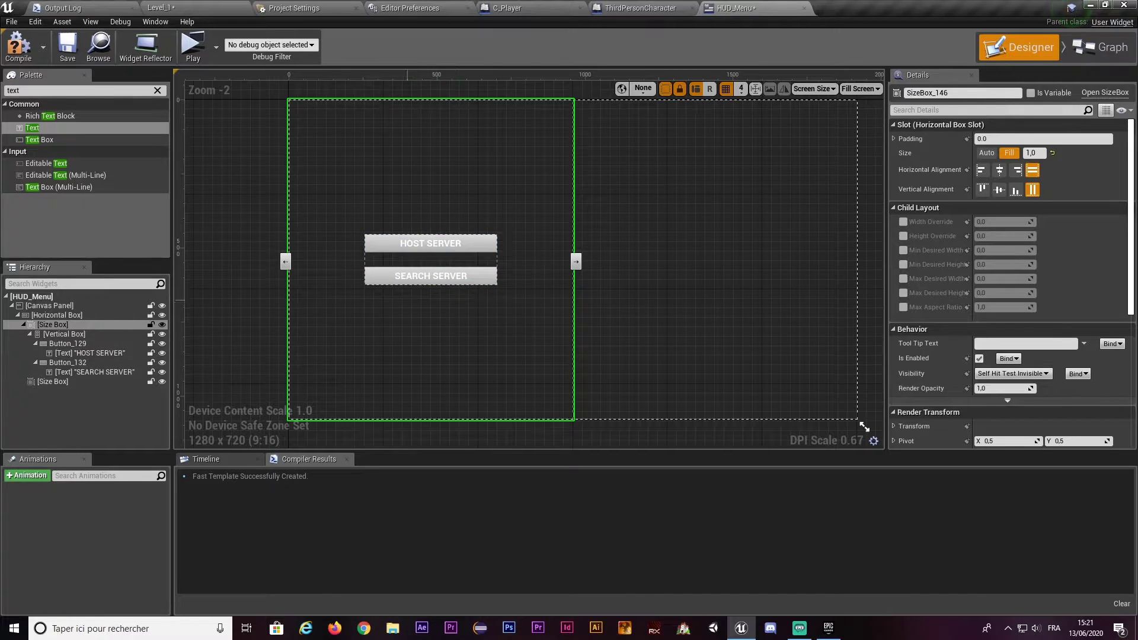
scroll(383, 303, "down", 1)
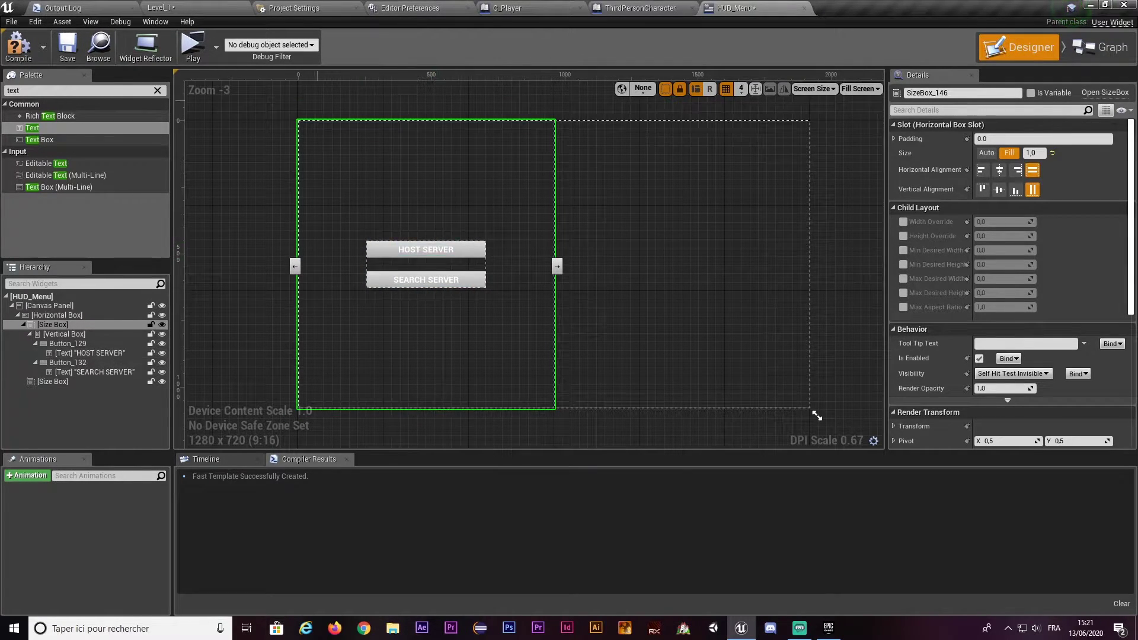
left_click_drag(817, 416, 349, 276)
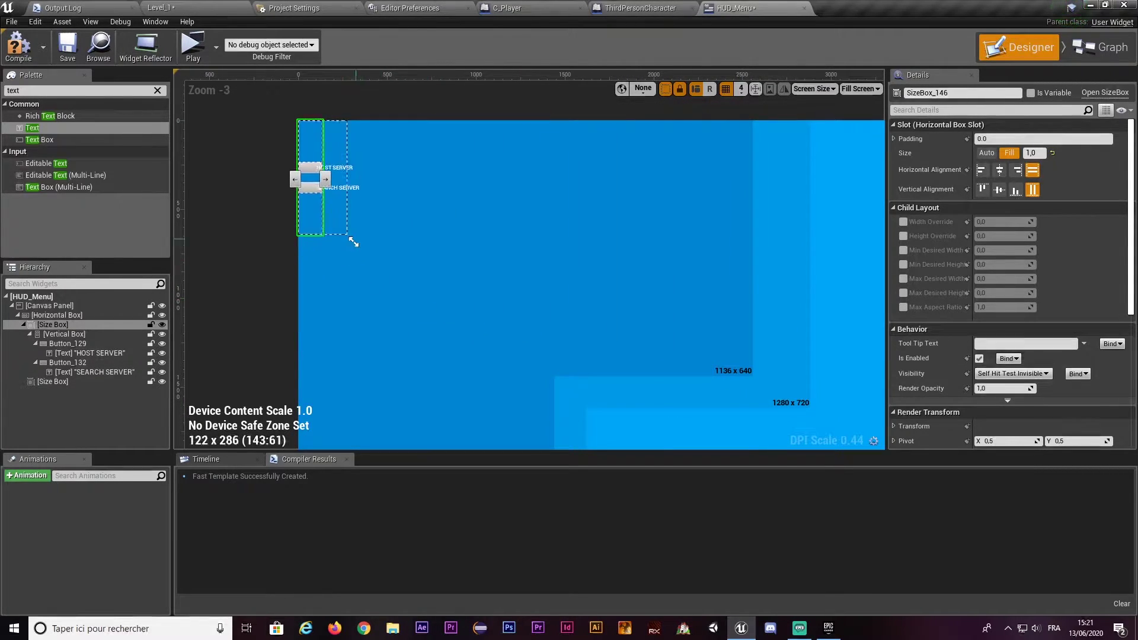
mouse_move(349, 276)
left_mouse_down()
mouse_move(358, 214)
mouse_move(403, 247)
mouse_move(389, 255)
mouse_move(448, 251)
left_mouse_up()
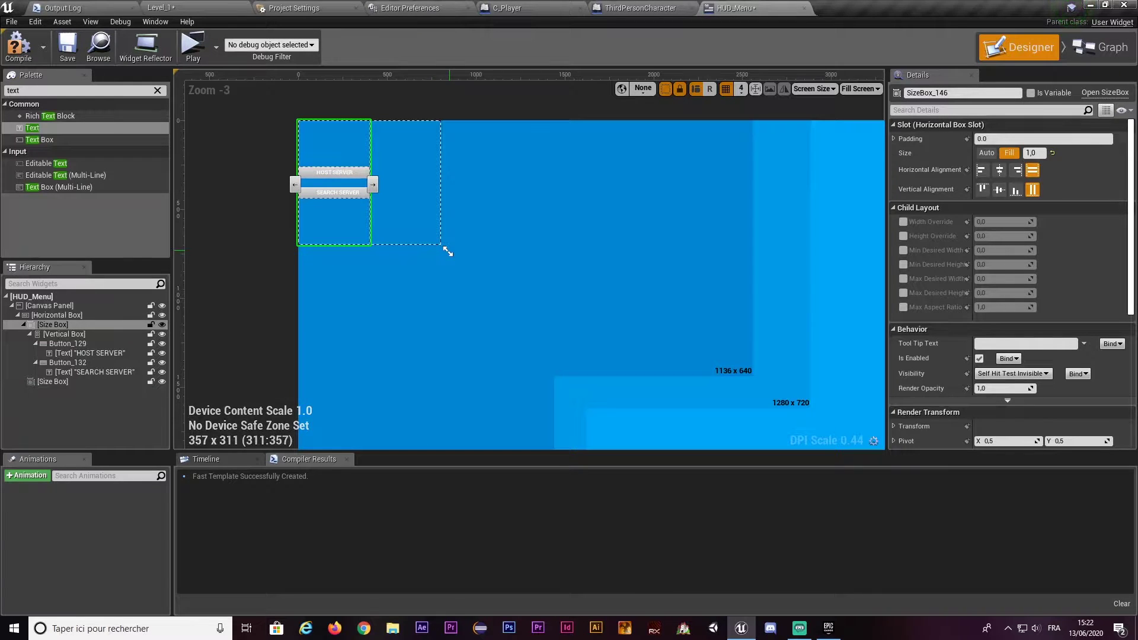
mouse_move(448, 252)
left_mouse_down()
mouse_move(732, 354)
mouse_move(606, 278)
left_mouse_up()
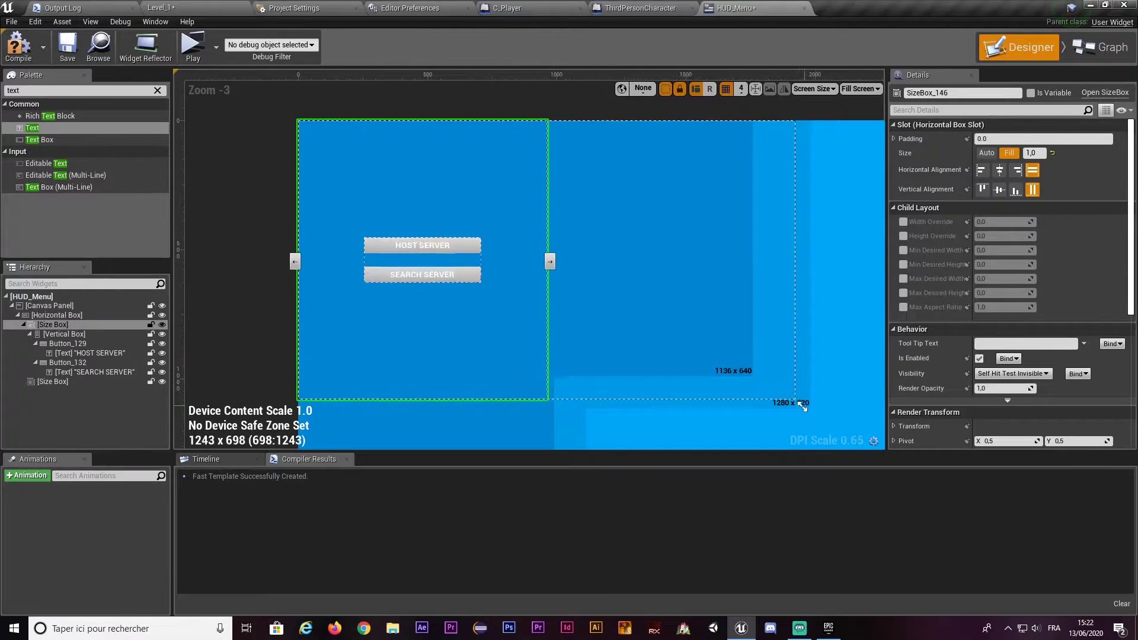
left_click_drag(606, 279, 817, 415)
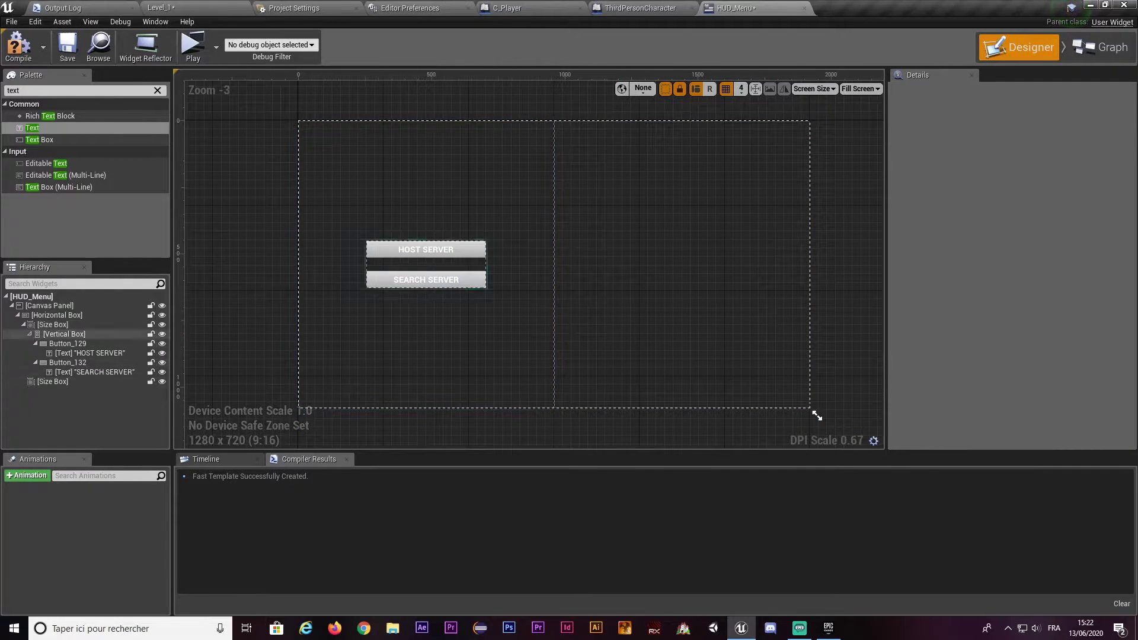
Step: Rename the HOST SERVER button to Btn_Host
left_click(68, 343)
key("Down")
key("Down")
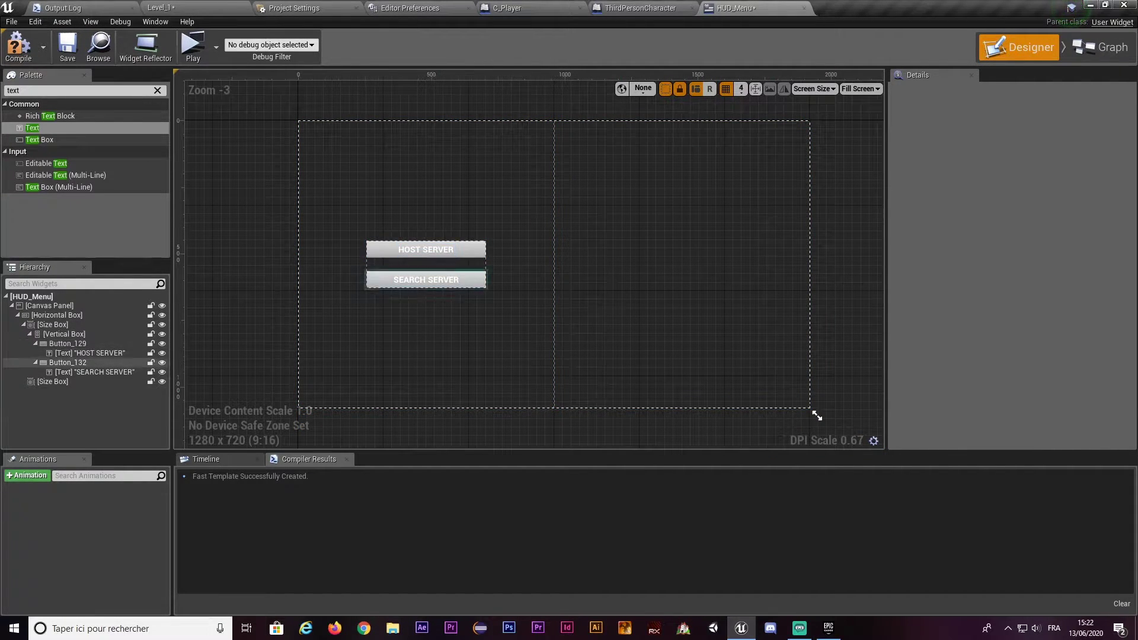
key("Down")
key("Up")
key("Up")
key("Up")
key("Up")
key("Up")
key("Up")
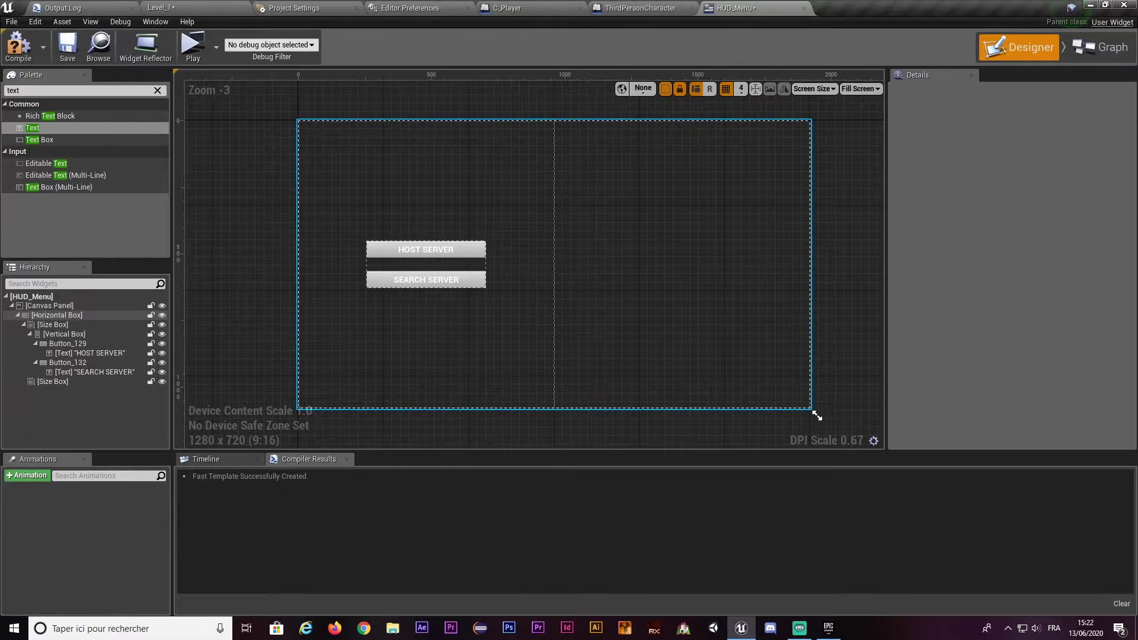
key("Down")
key("Down")
key("Down")
key("Down")
key("Down")
key("Down")
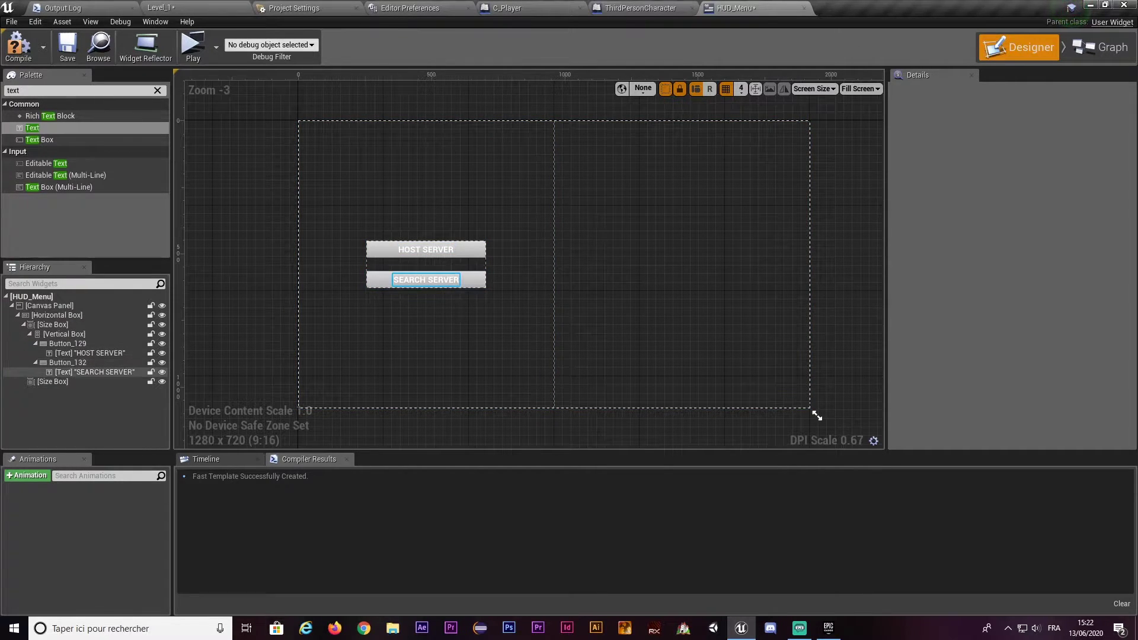
key("Up")
key("Up")
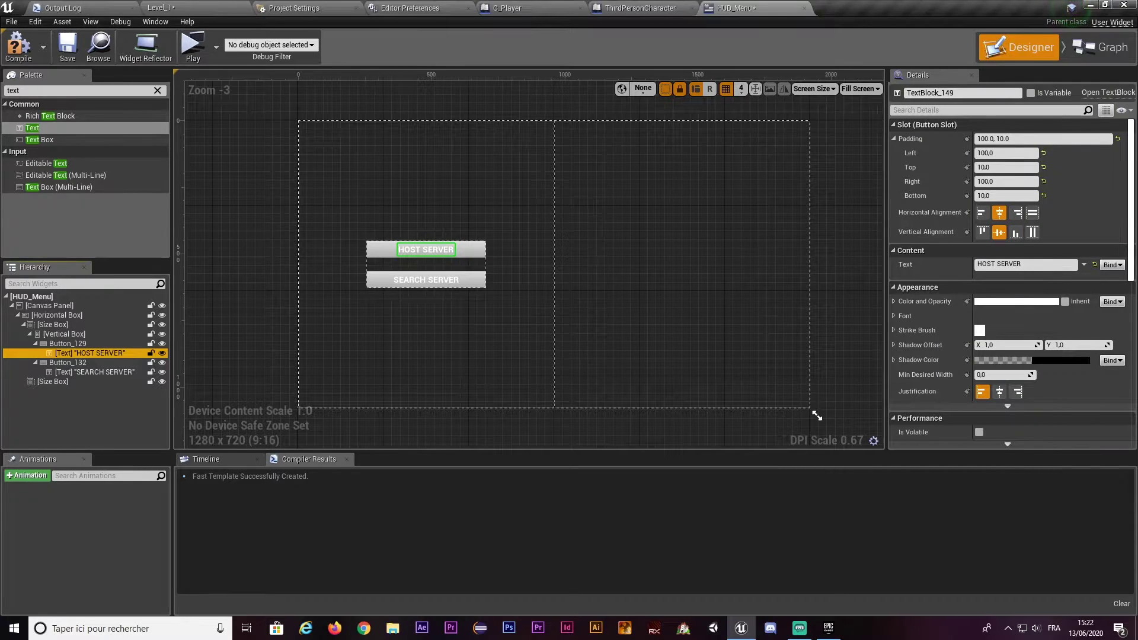
key("Up")
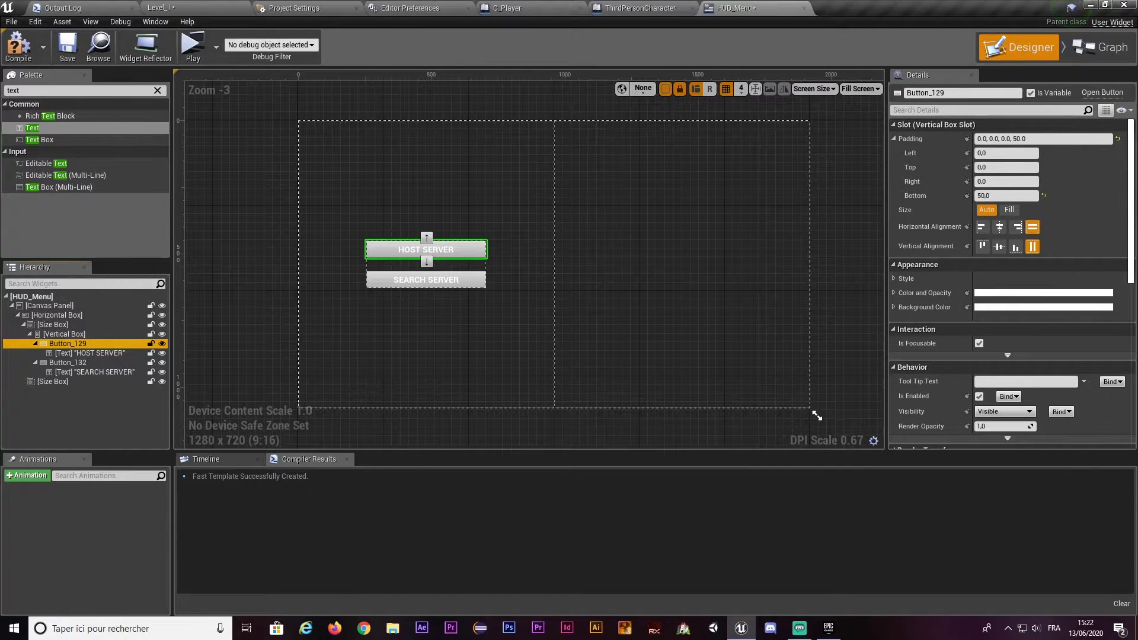
key("F2")
type("Btn_Host")
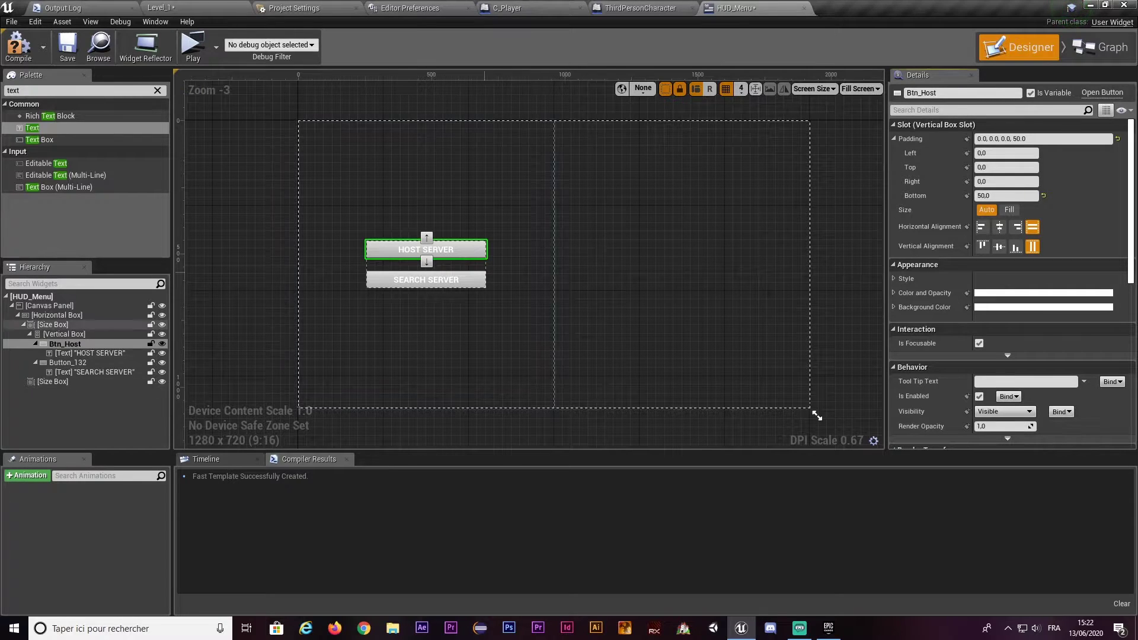
Step: Rename the SEARCH SERVER button to Btn_Search, then reselect Btn_Host
left_click(67, 362)
key("F2")
type("Btn_Search")
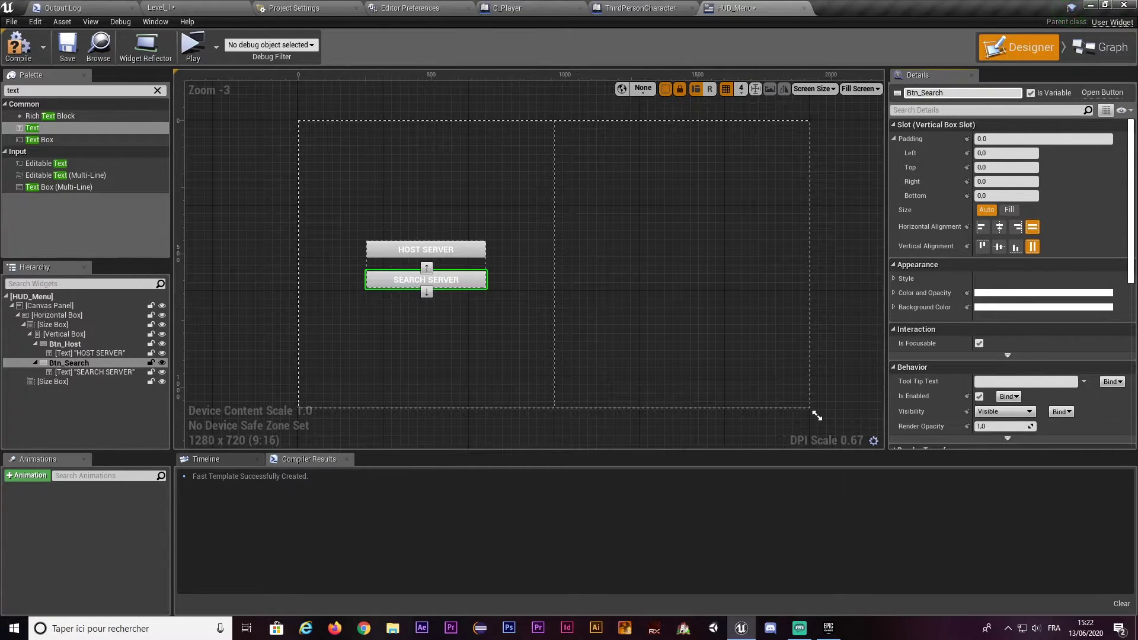
left_click(66, 344)
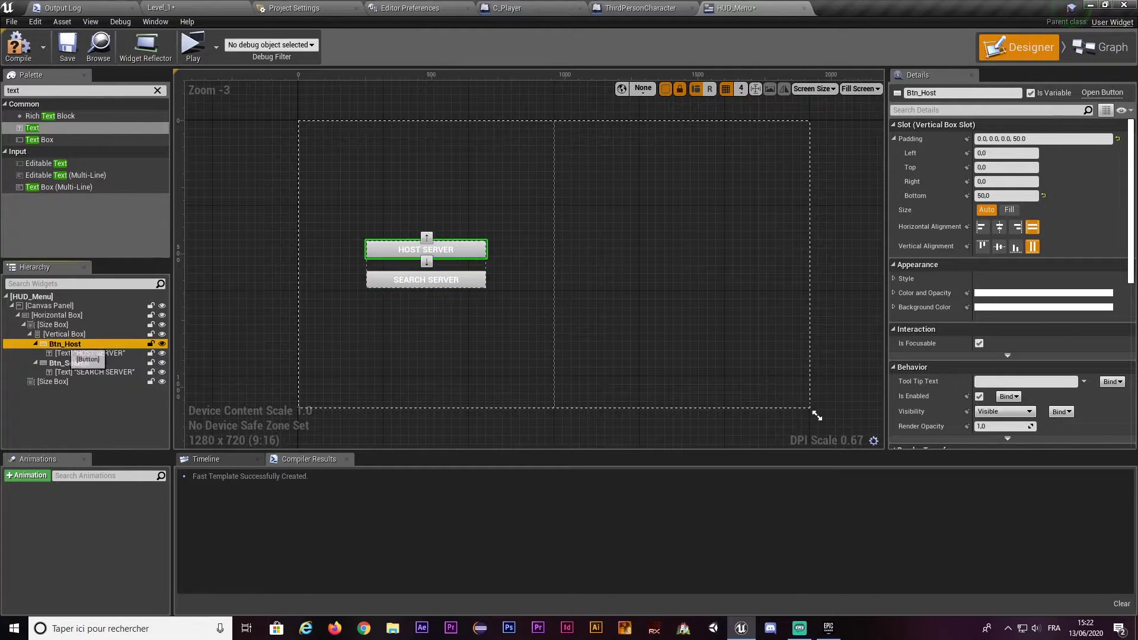
scroll(1007, 282, "down", 5)
scroll(1008, 281, "down", 5)
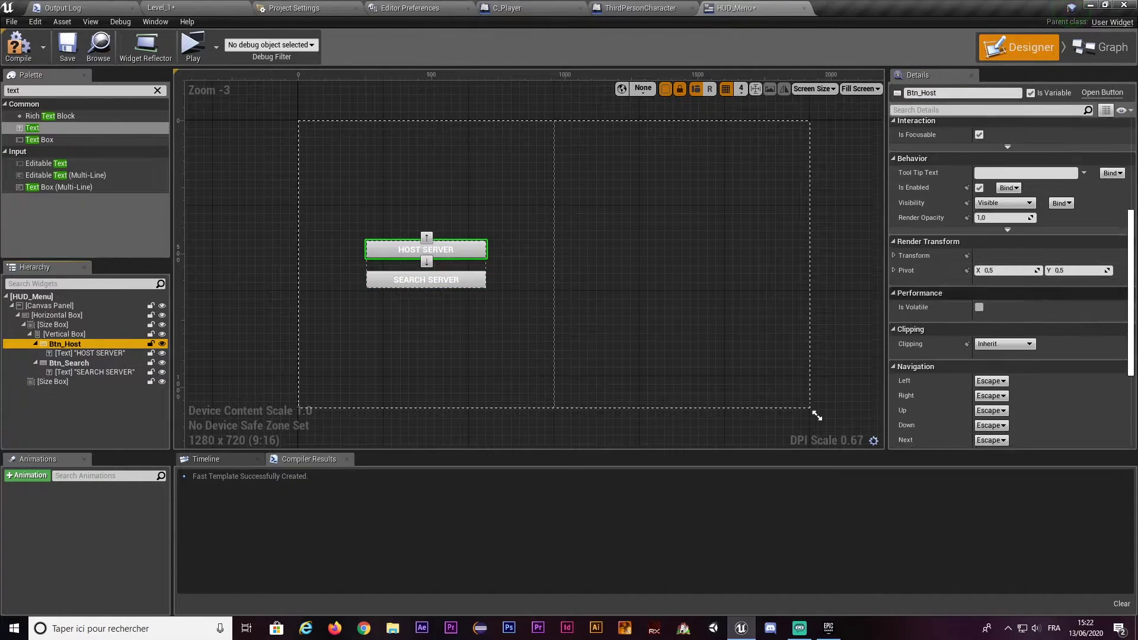
scroll(1008, 281, "down", 5)
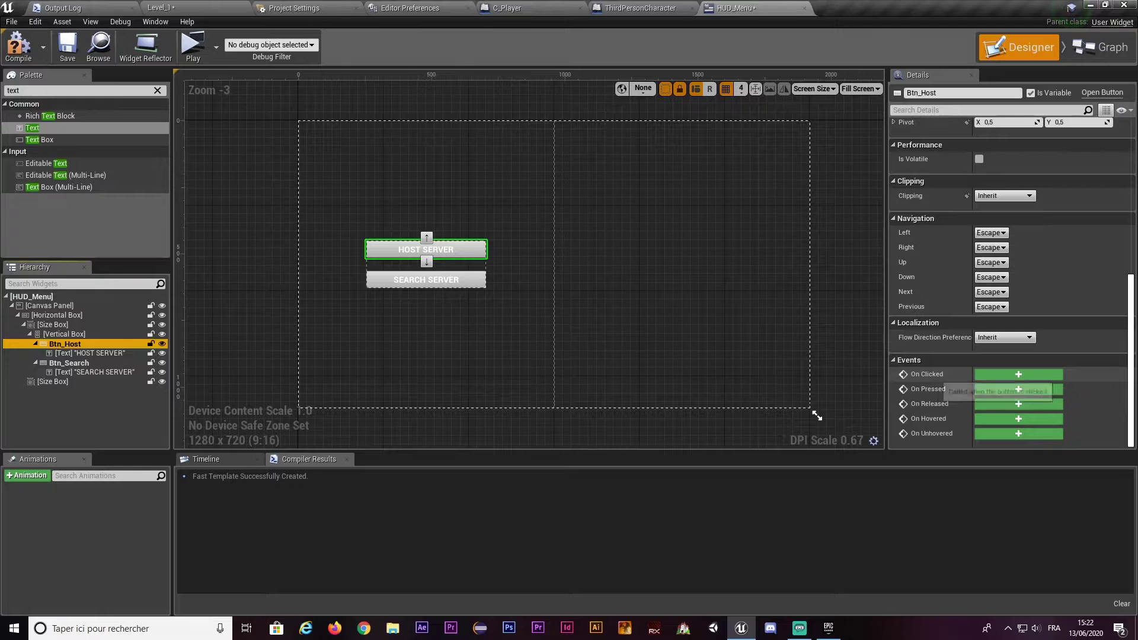
Step: Add an On Clicked event for Btn_Host and delete Event Pre Construct, Event Construct and Event Tick
left_click(1018, 374)
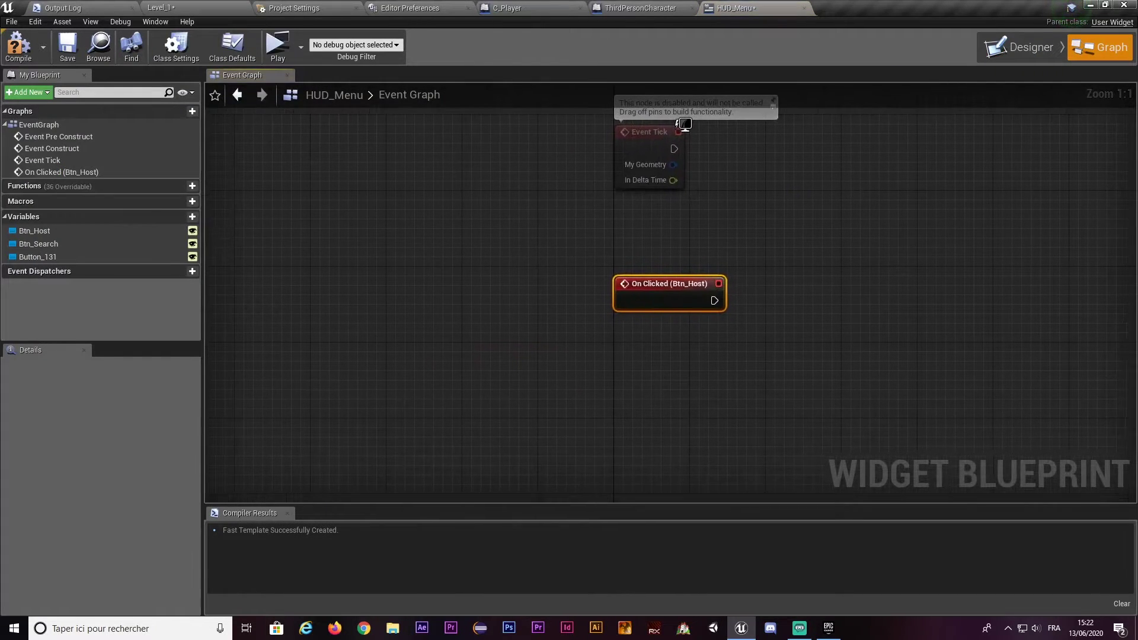
scroll(602, 330, "down", 1)
right_click_drag(581, 252, 607, 314)
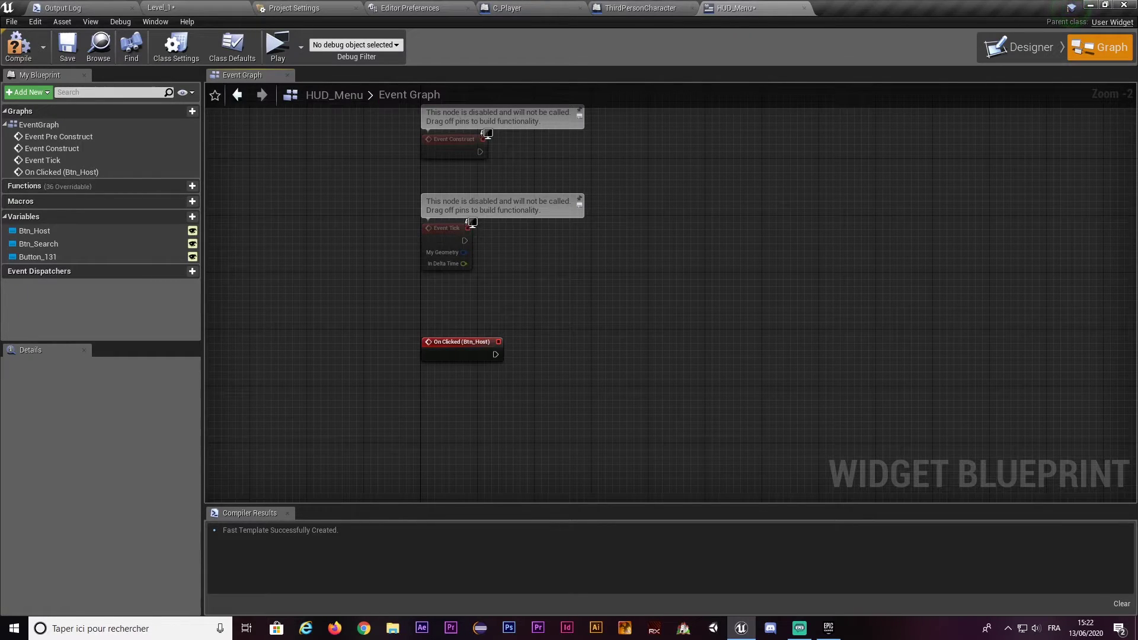
left_click_drag(593, 296, 403, 110)
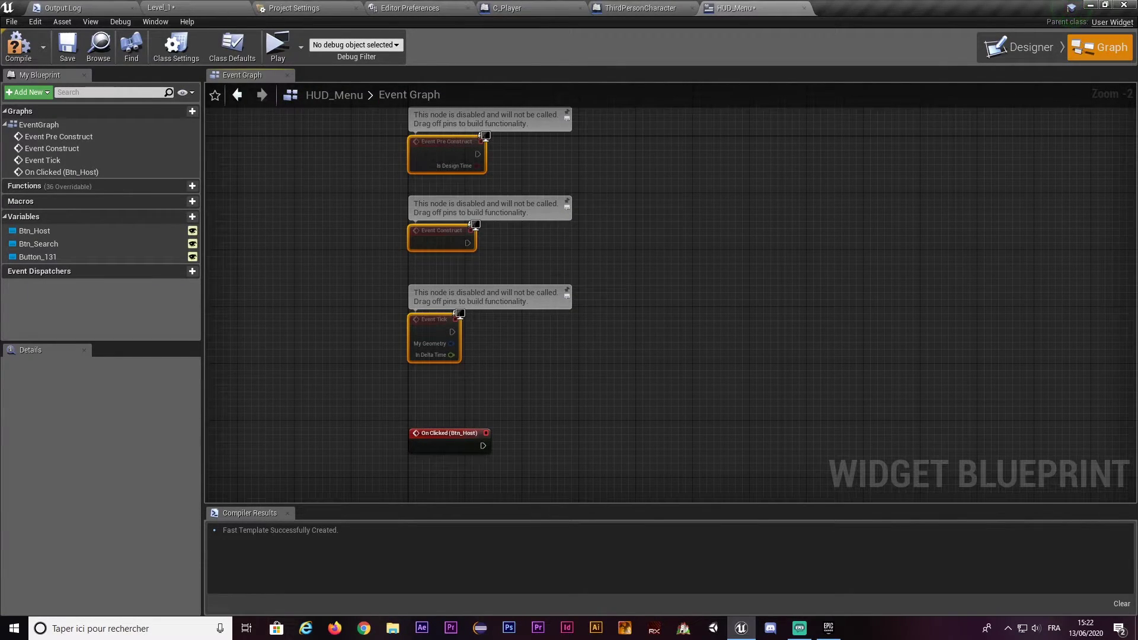
key("Delete")
scroll(528, 264, "up", 2)
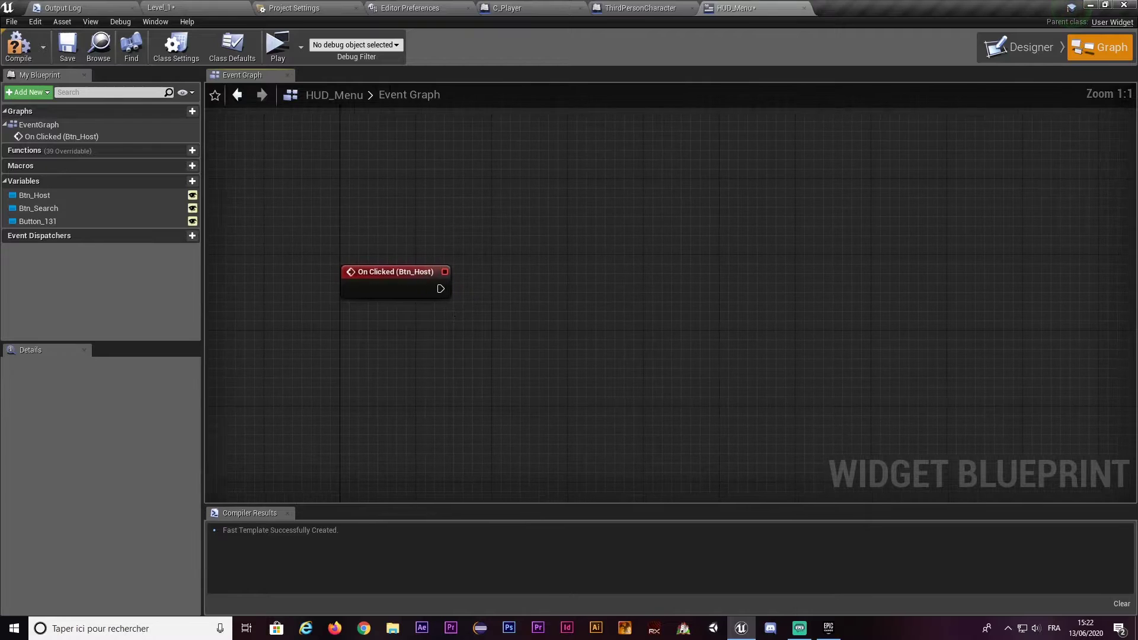
Step: Add a Create Session node wired after On Clicked (Btn_Host)
scroll(454, 317, "down", 2)
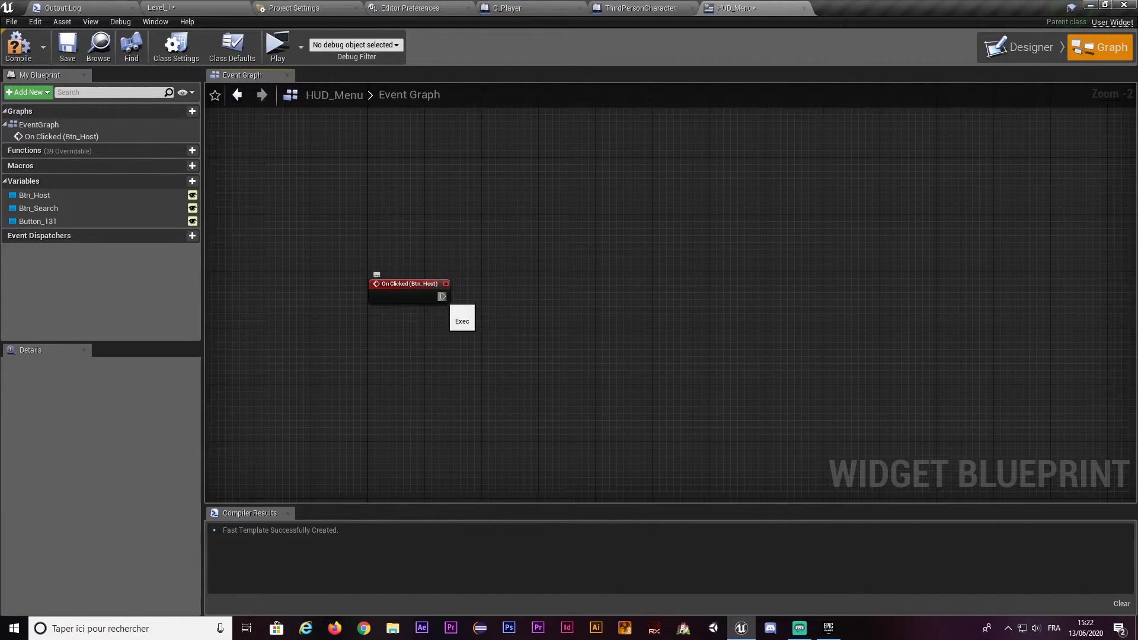
left_click_drag(442, 297, 499, 296)
type("creat")
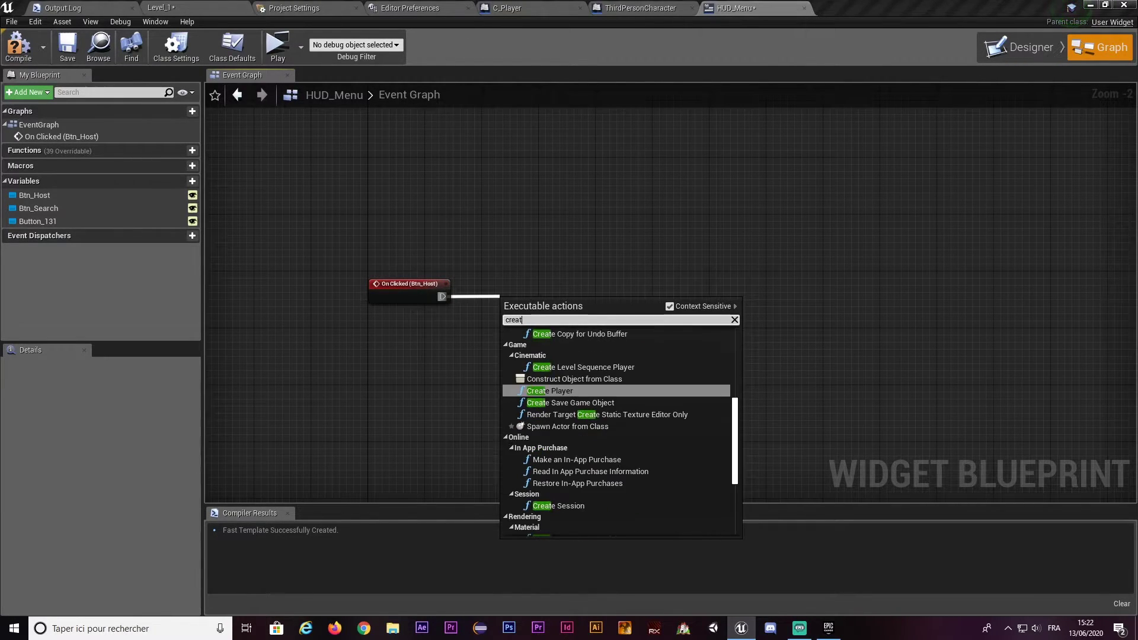
type("e session")
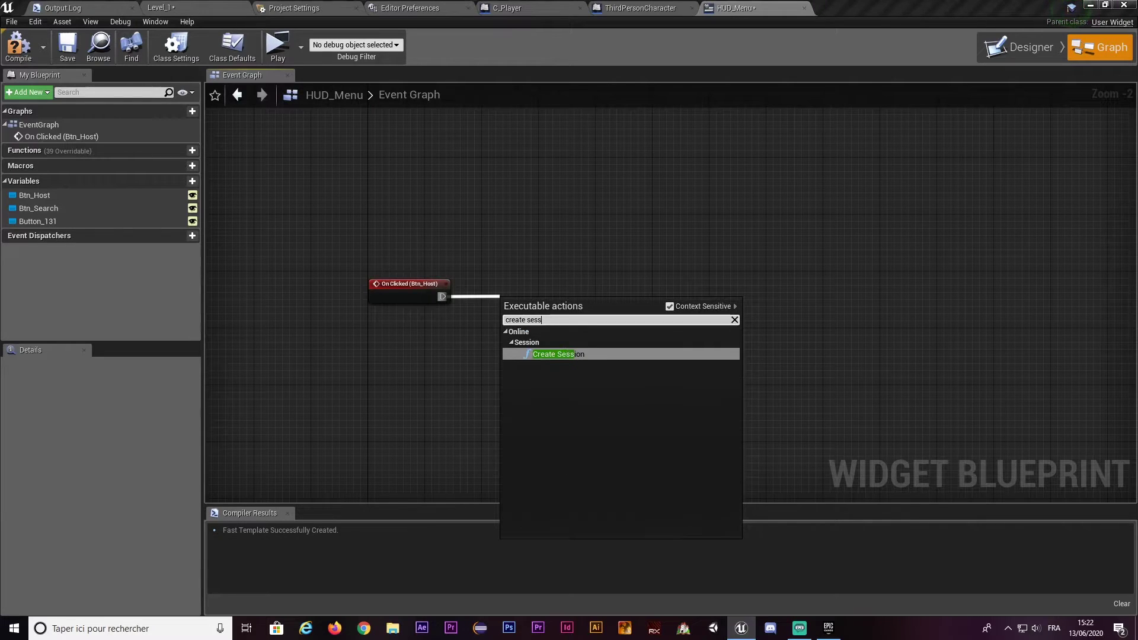
key("Return")
left_click_drag(552, 314, 587, 293)
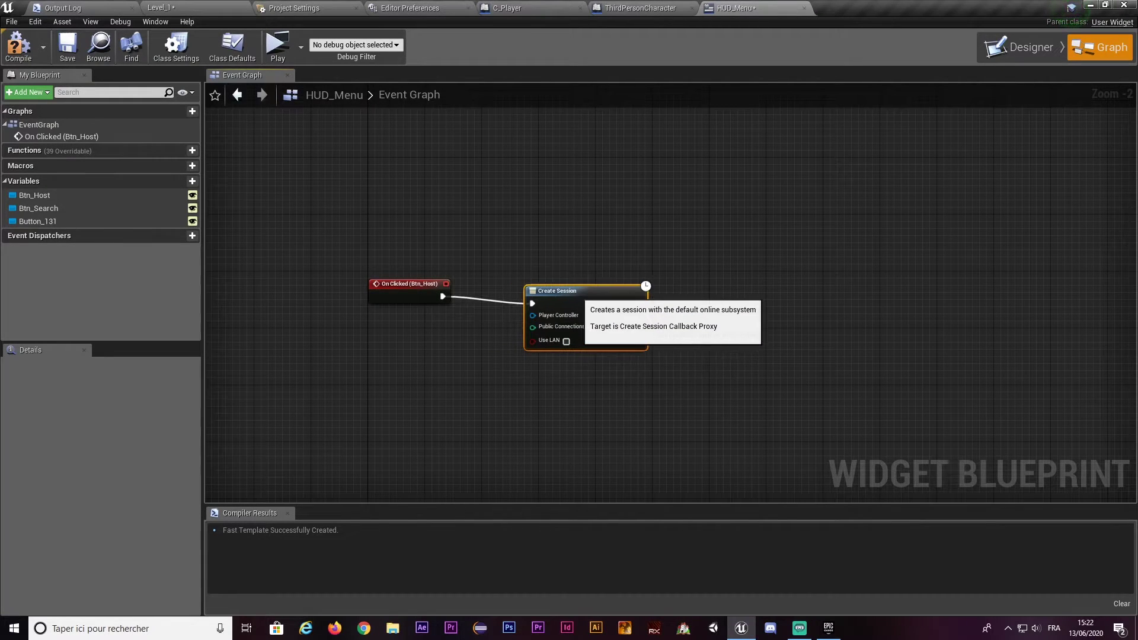
scroll(521, 324, "up", 2)
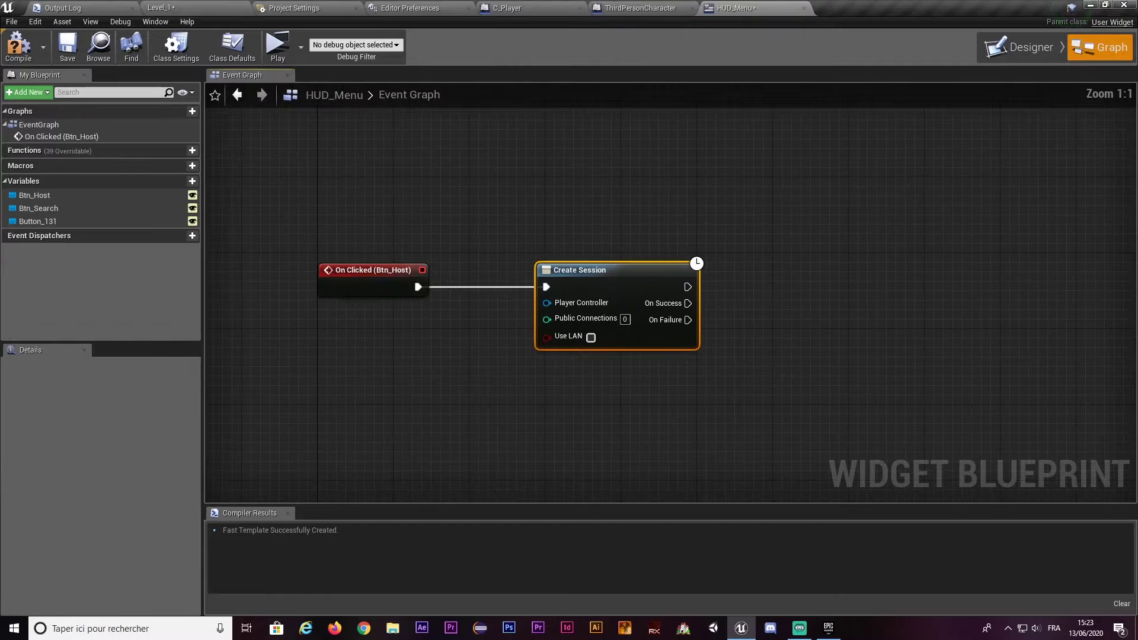
left_click_drag(617, 314, 588, 314)
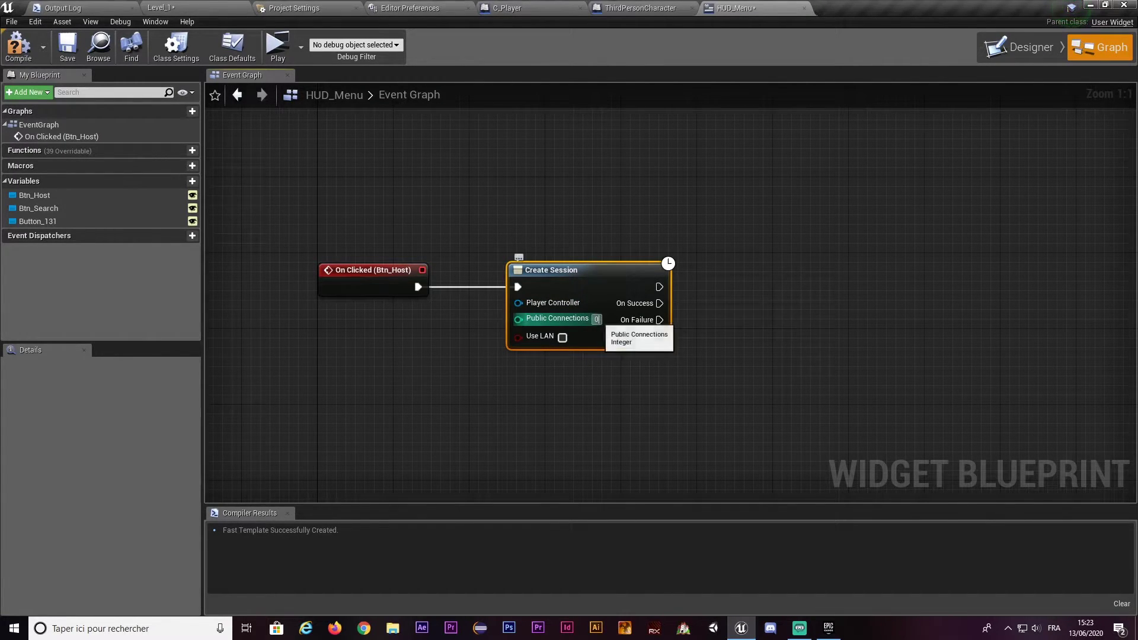
Step: Set Create Session's Public Connections to 10
left_click(596, 318)
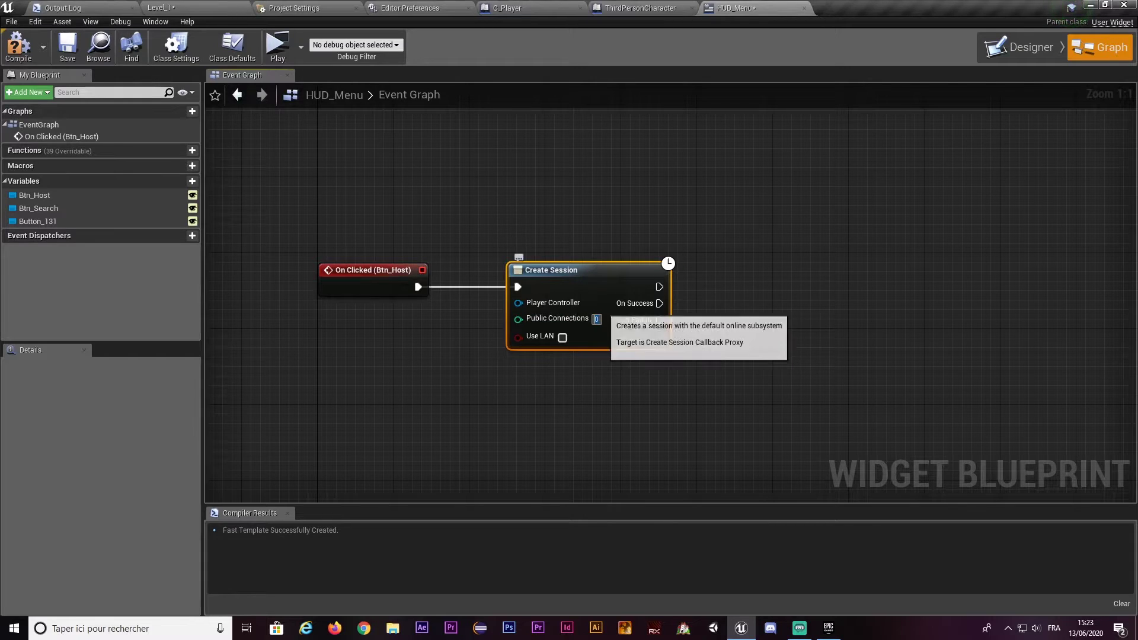
type("10")
key("Return")
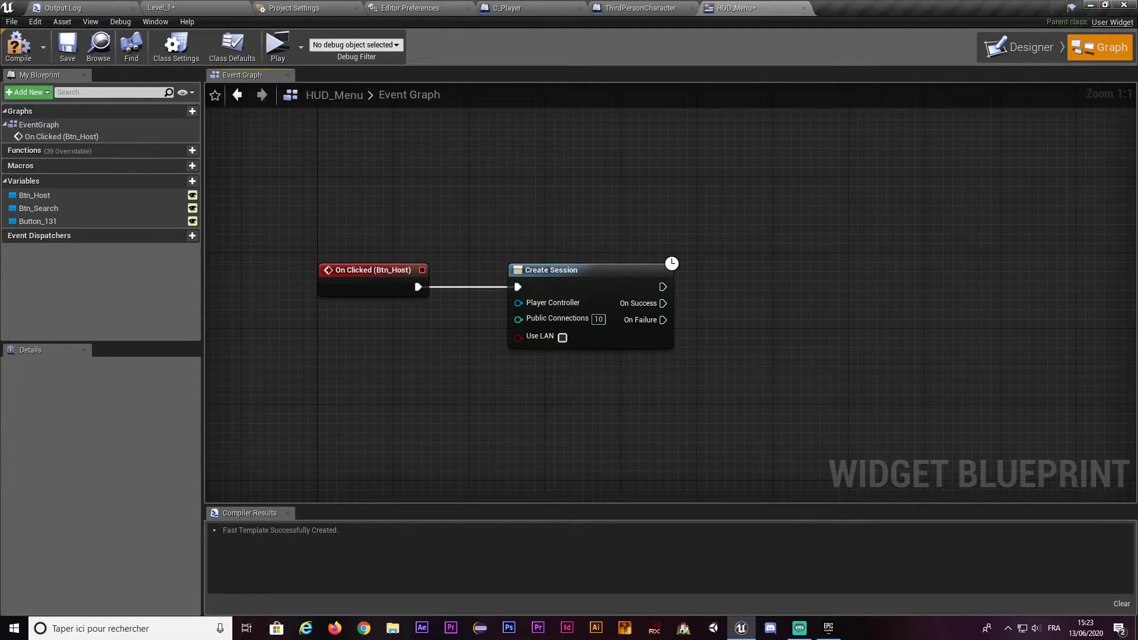
right_click_drag(703, 344, 550, 332)
scroll(549, 332, "down", 1)
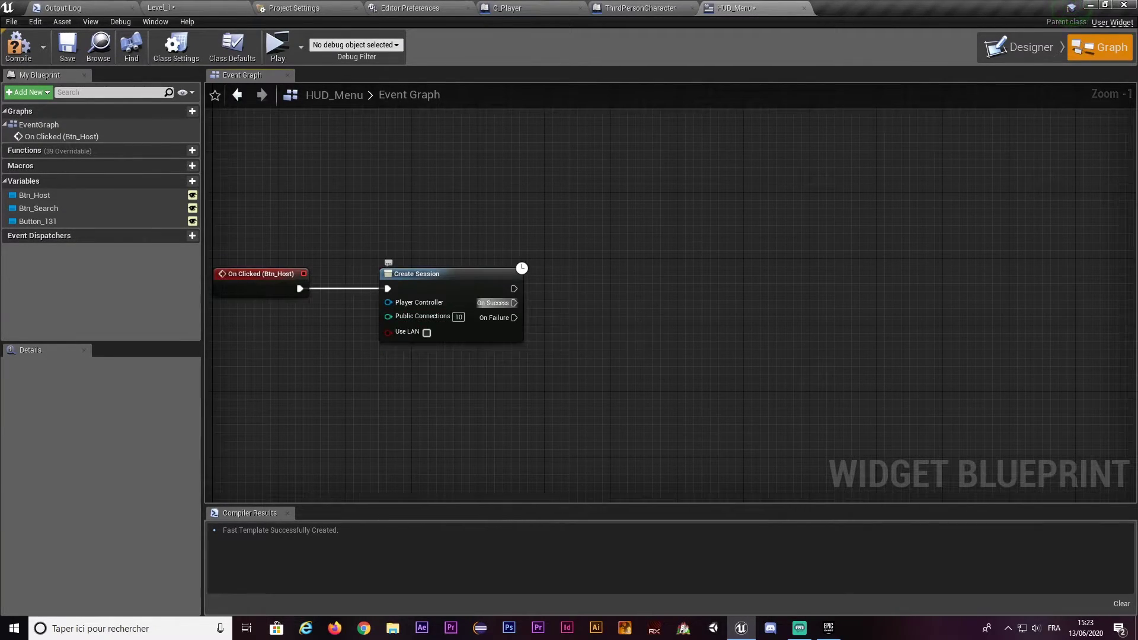
left_click_drag(513, 302, 643, 303)
Step: Add an Open Level node and wire it to Create Session's On Success
key("Escape")
right_click(633, 320)
type("open level")
key("Return")
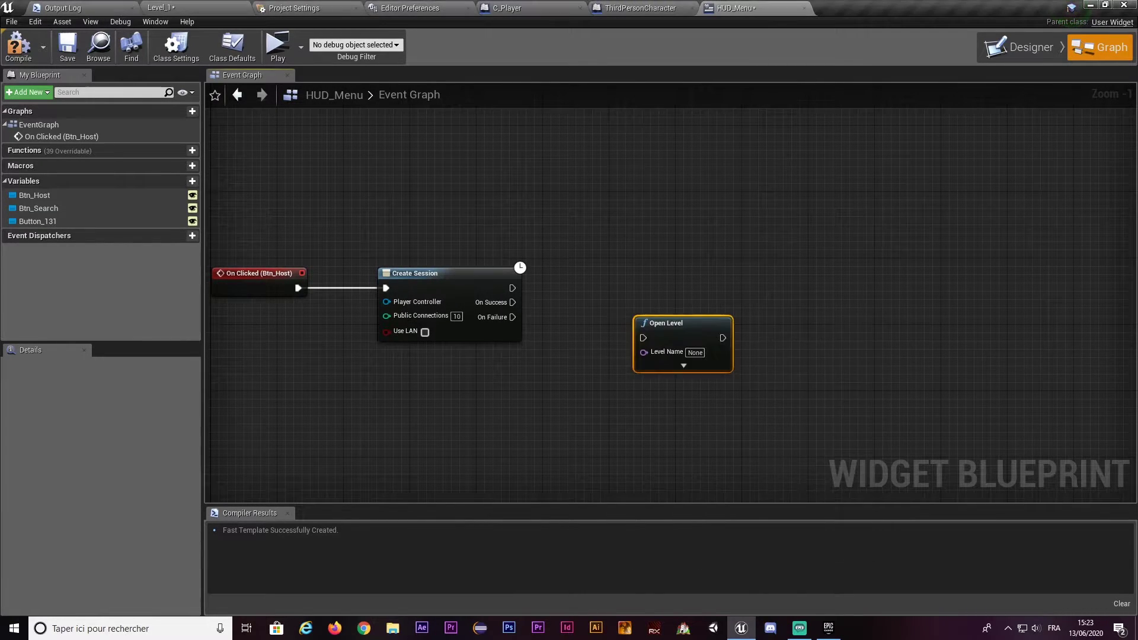
mouse_move(676, 323)
left_mouse_down()
mouse_move(667, 281)
mouse_move(512, 302)
left_mouse_up()
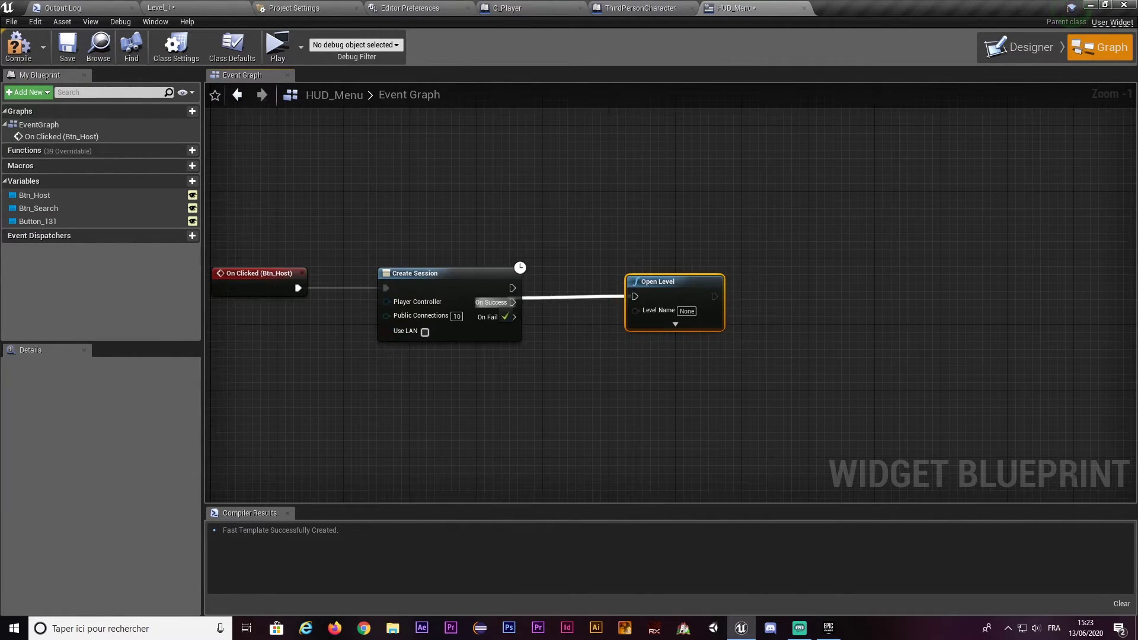
key("q")
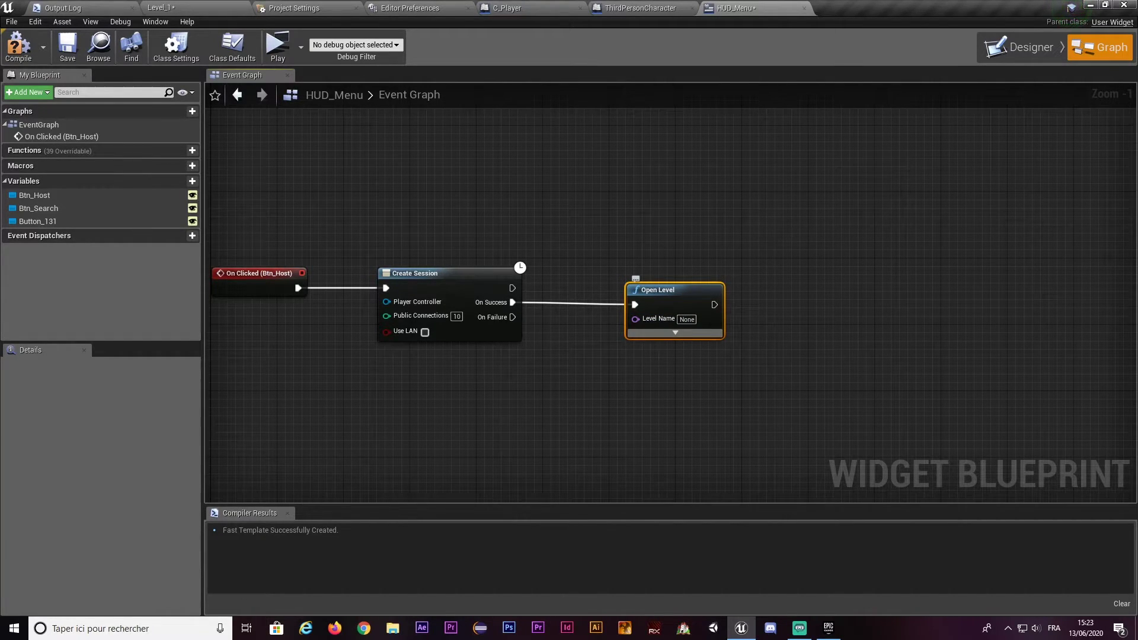
Step: Expand Open Level's advanced pins so its Options are set to Listen
left_click(675, 332)
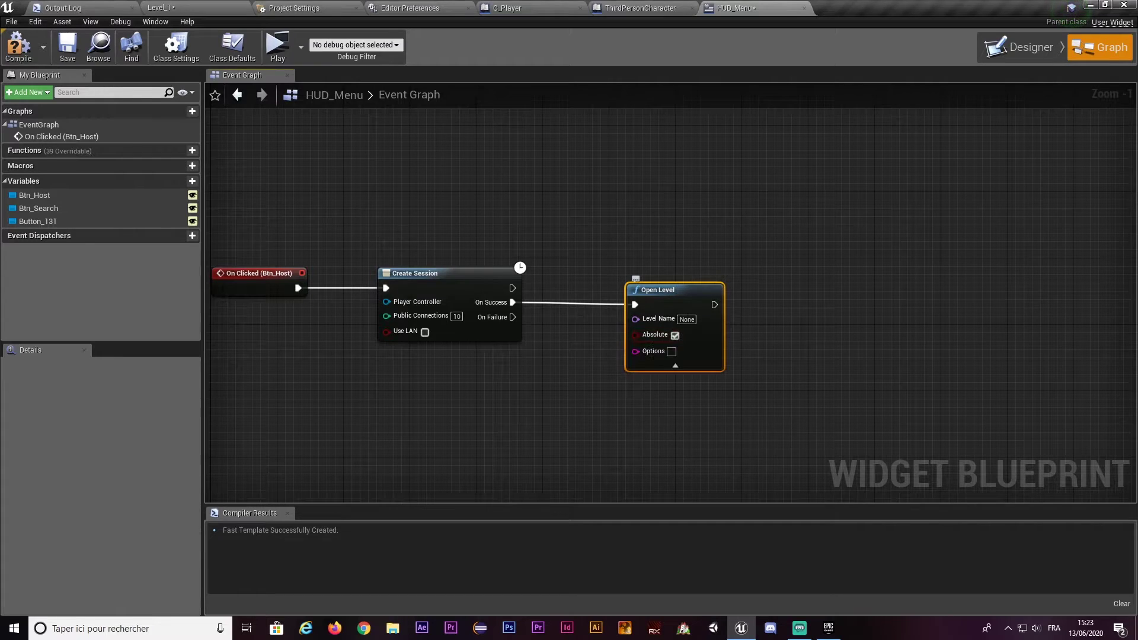
left_click(378, 246)
left_click_drag(379, 247, 519, 354)
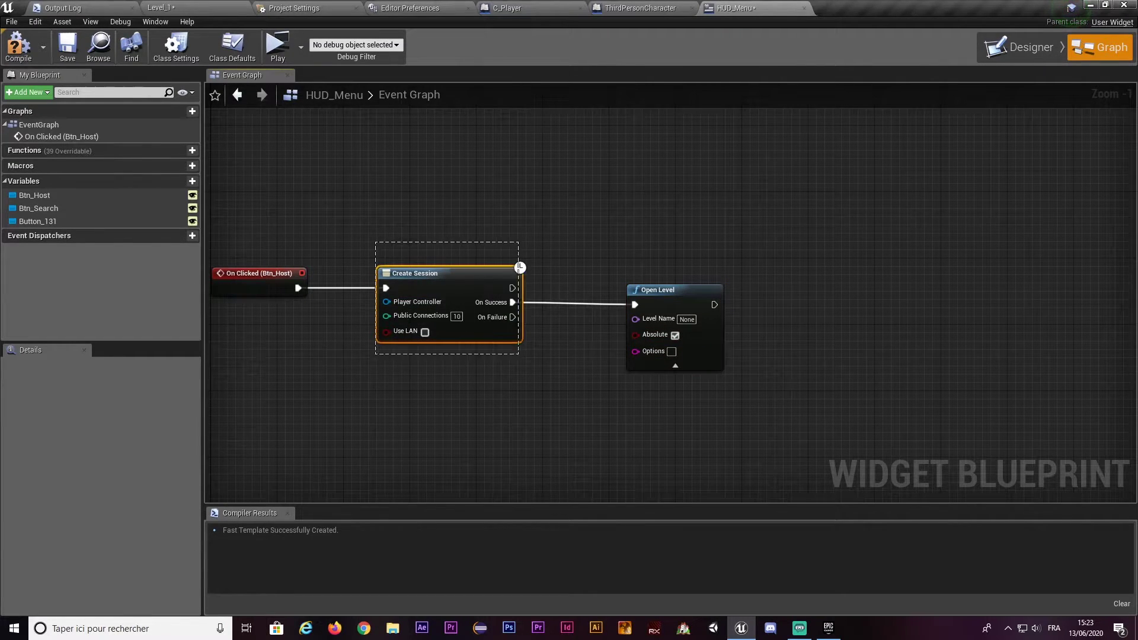
left_click_drag(623, 253, 714, 338)
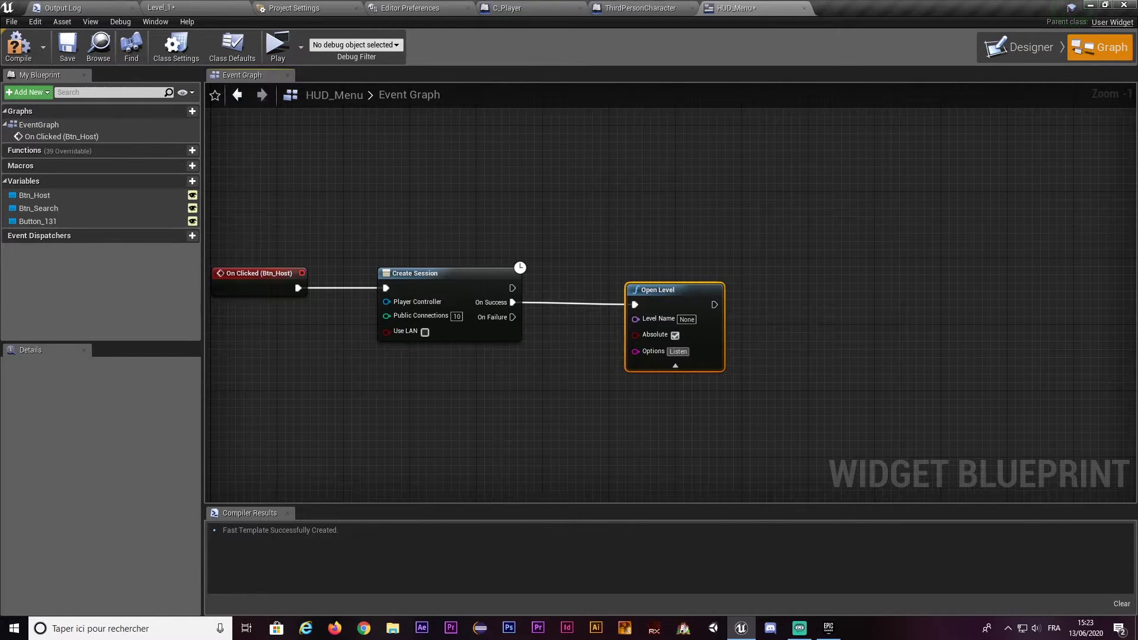
left_click_drag(555, 388, 554, 408)
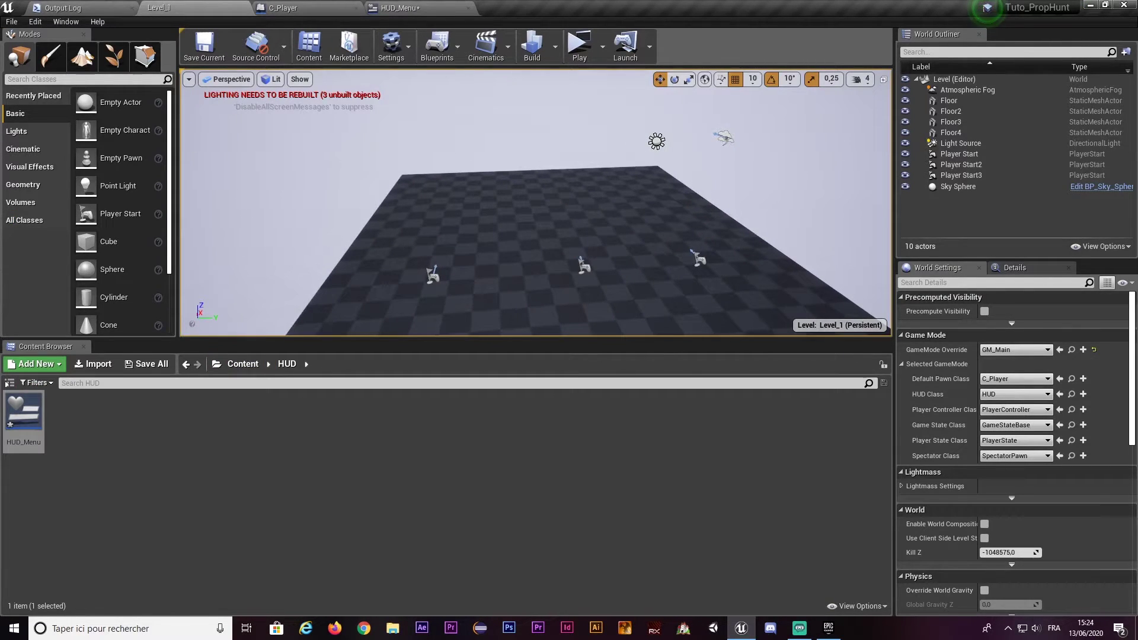
Step: In the Levels folder, create a new Empty Level
left_click(243, 364)
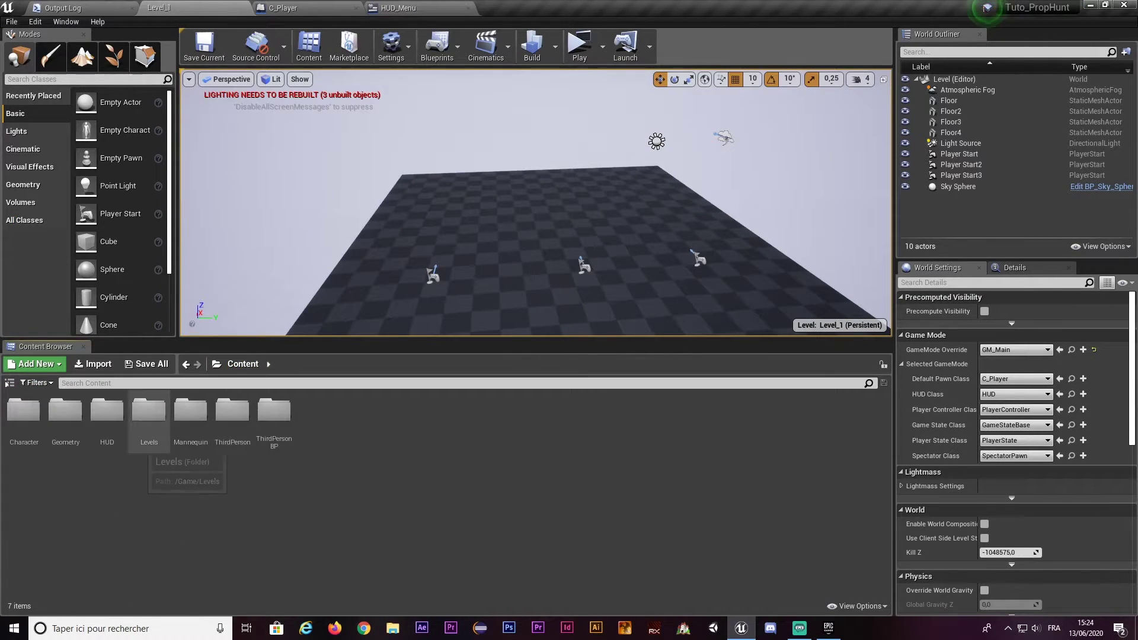
double_click(149, 415)
left_click(11, 21)
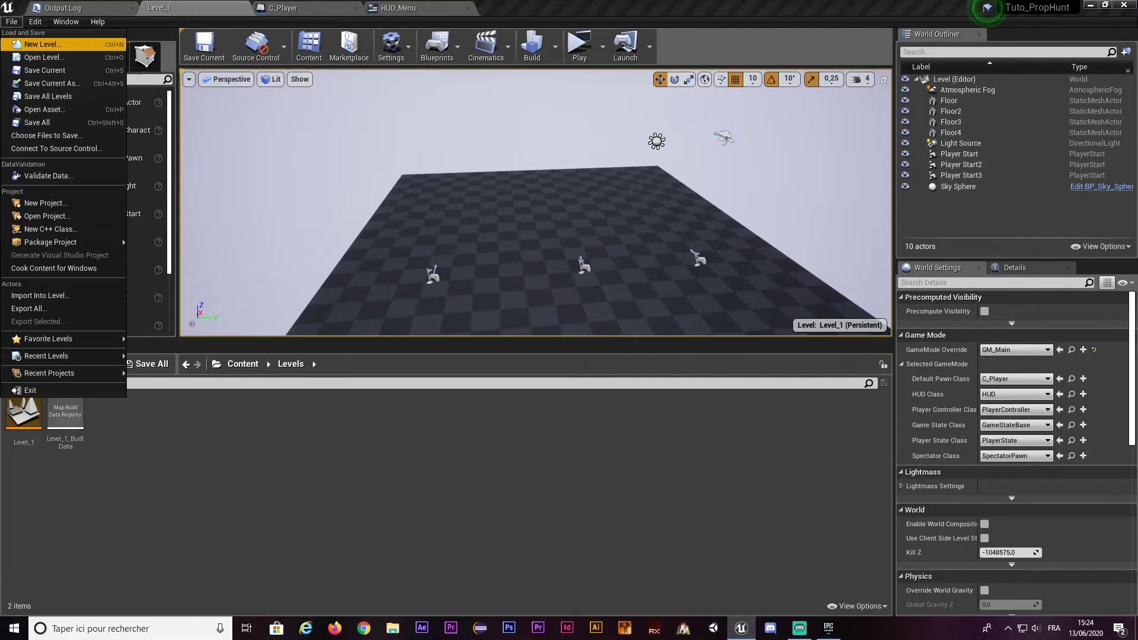
left_click(35, 43)
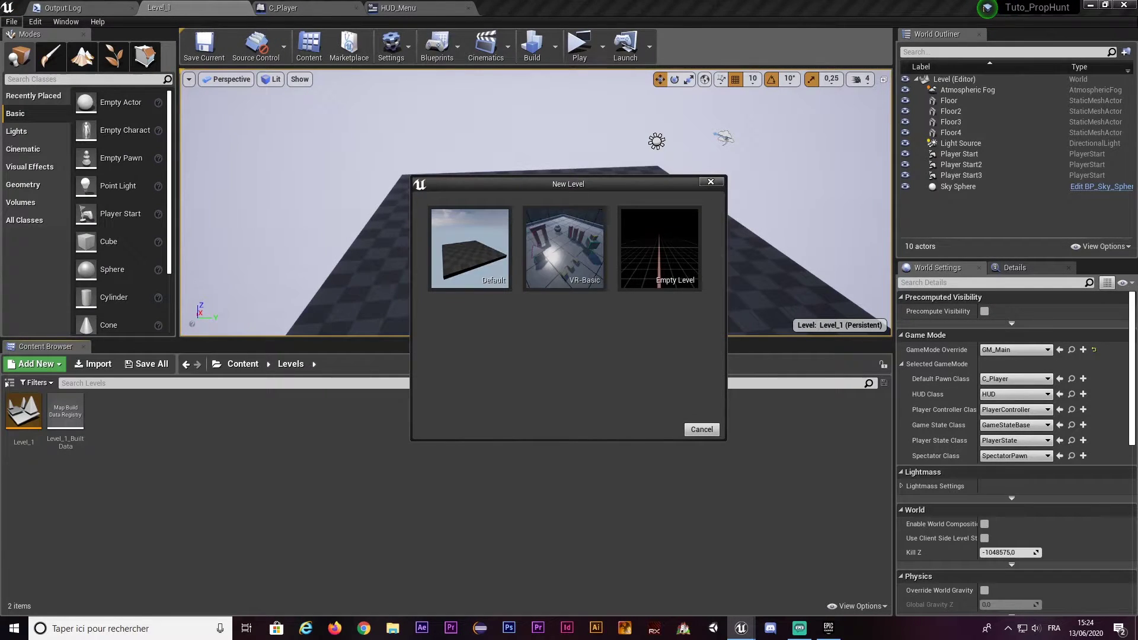
left_click(659, 248)
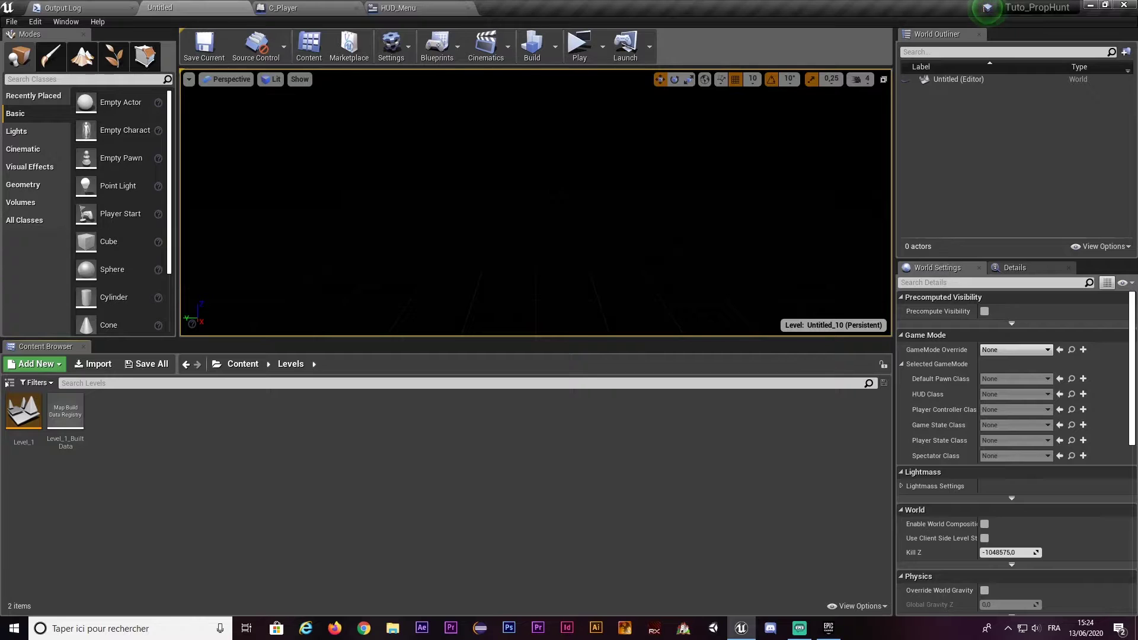
Step: Save the new level as Level_Menu
key("ctrl+s")
type("Level_Menu")
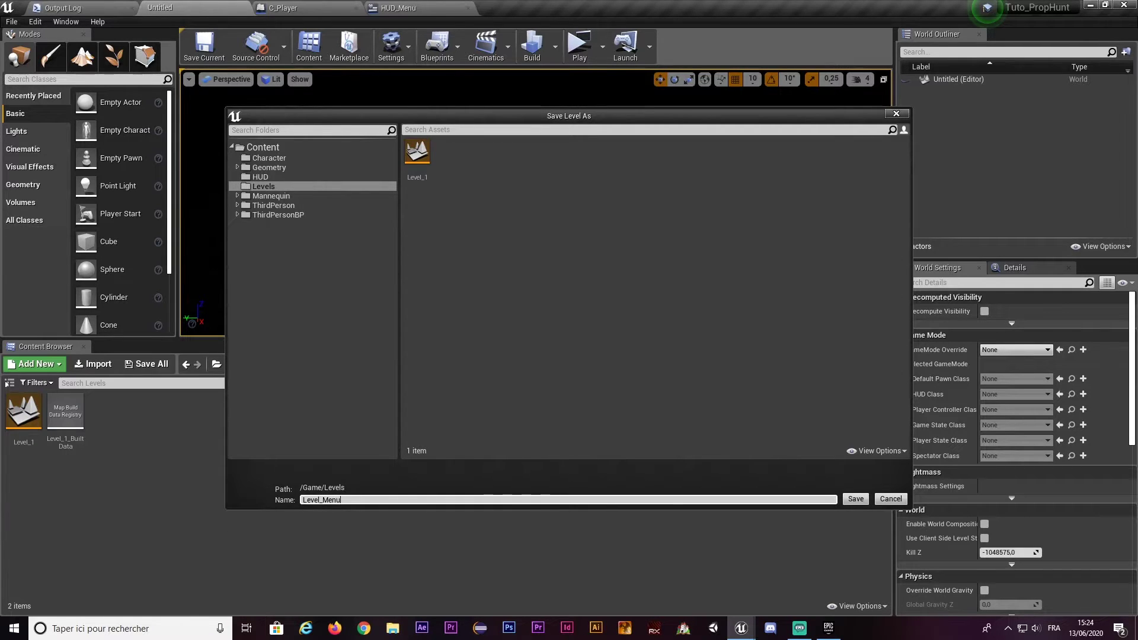
key("Return")
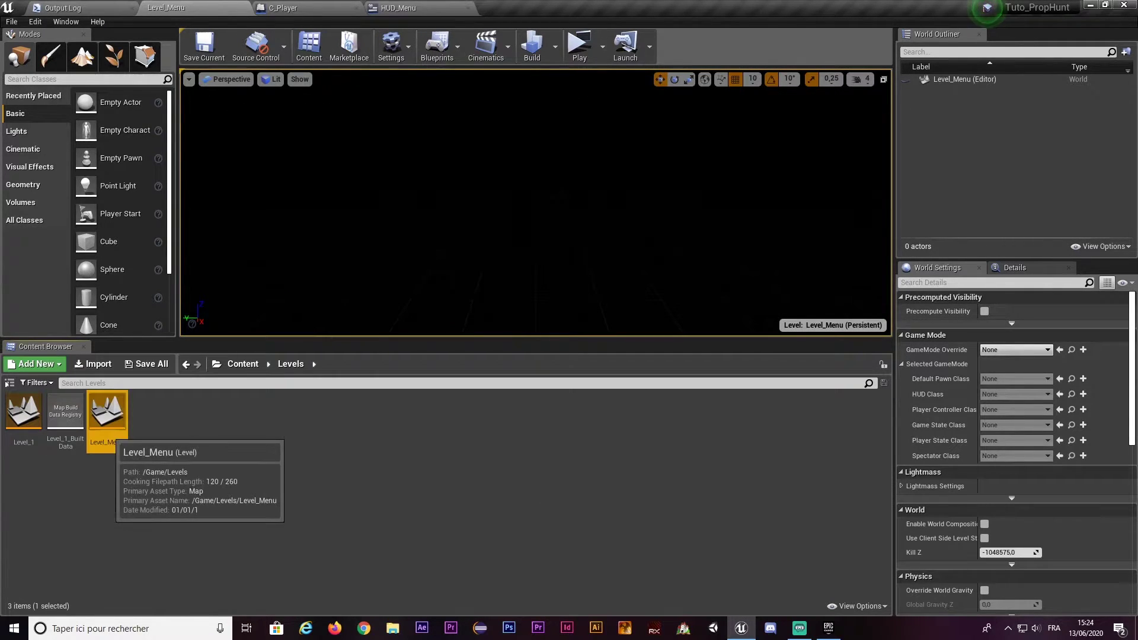
left_click(107, 412)
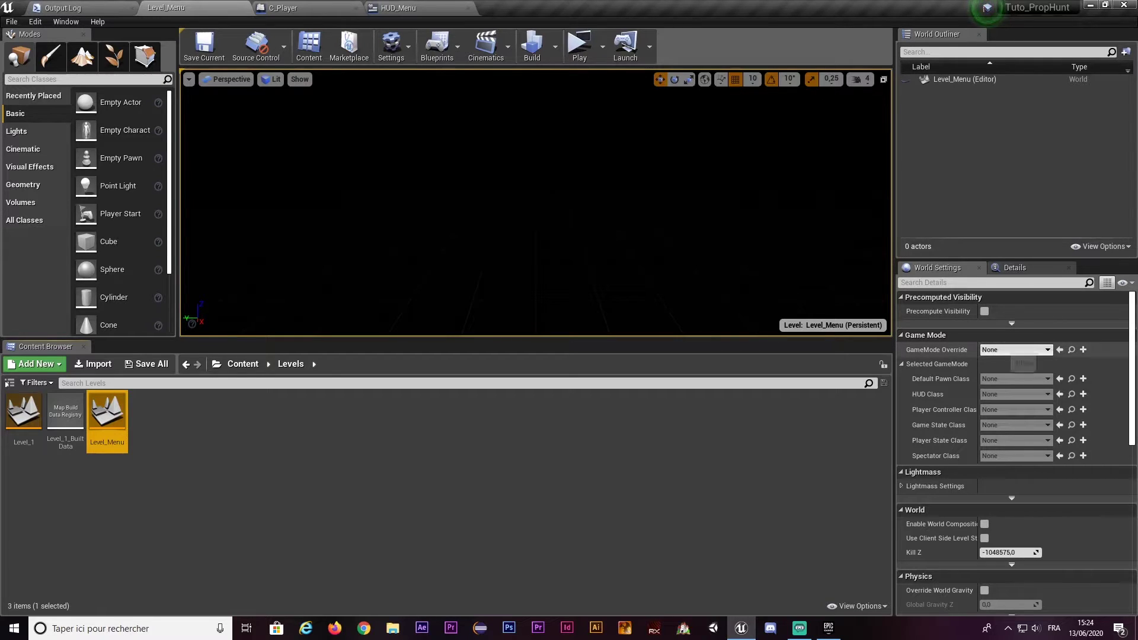
Step: Set GameMode Override to ThirdPersonGameMode, with Default Pawn Class and HUD Class None
left_click(1014, 350)
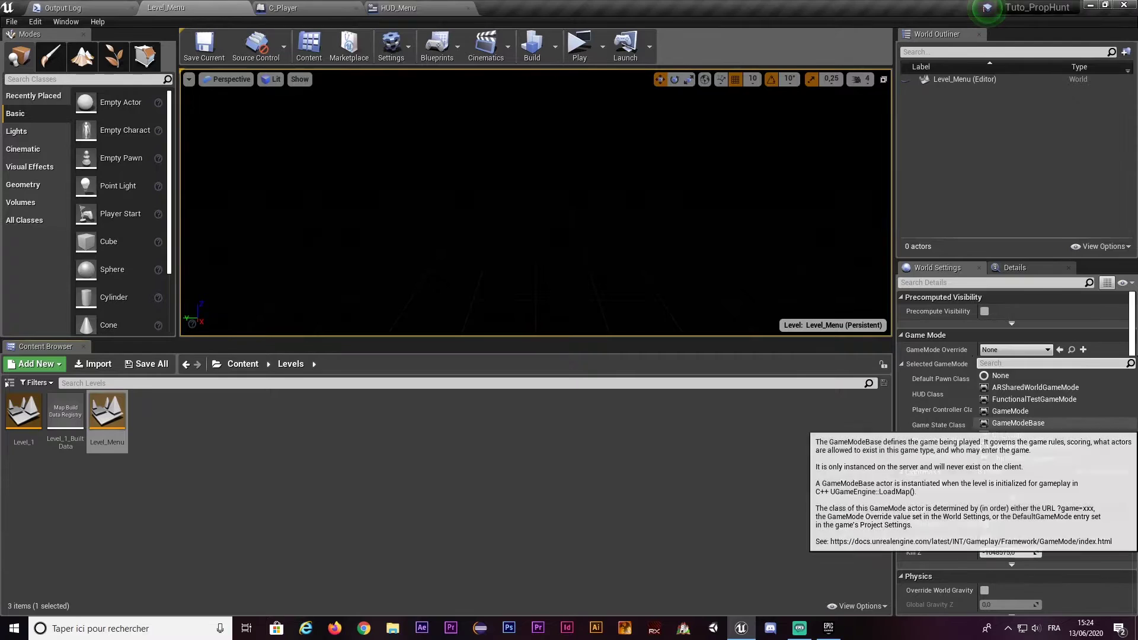
left_click(1018, 423)
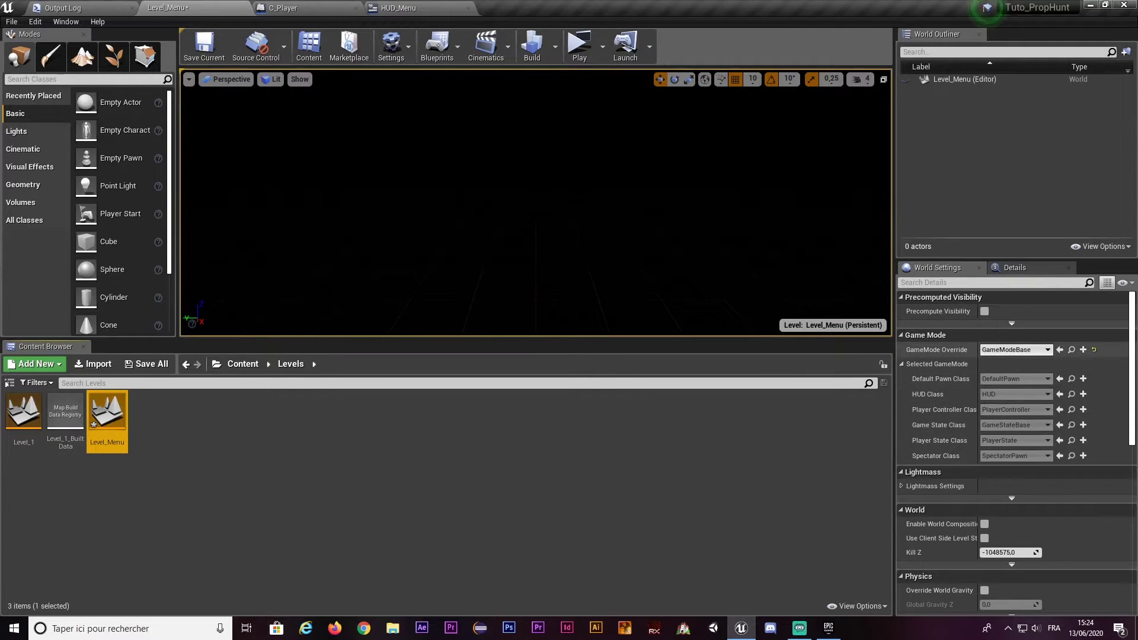
left_click(1015, 350)
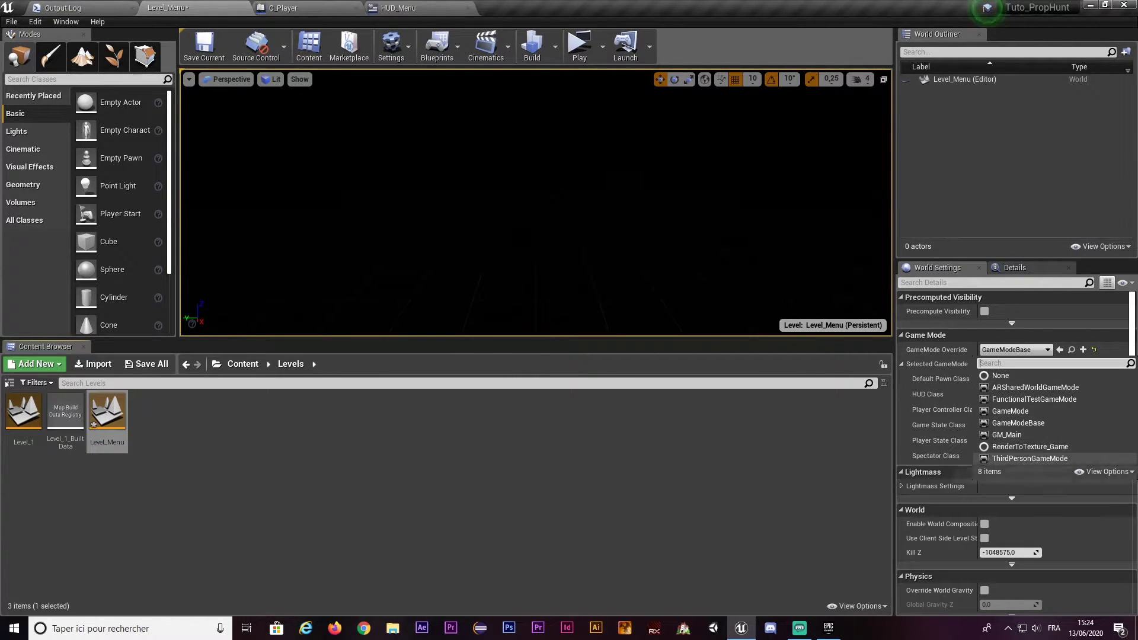
left_click(1030, 458)
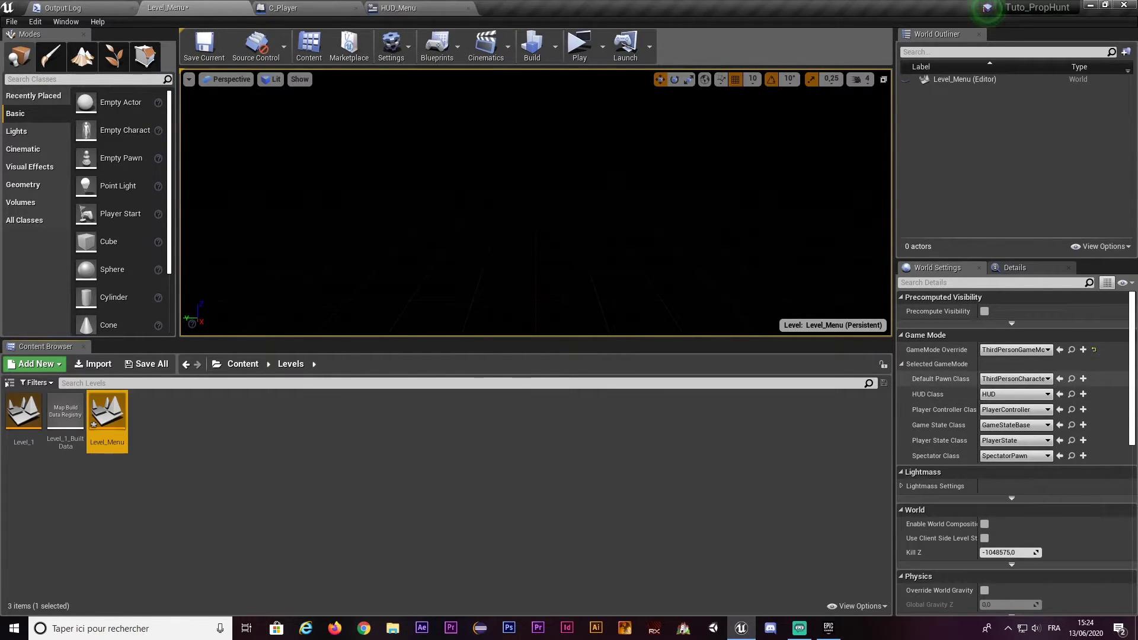
left_click(1015, 378)
left_click(1008, 398)
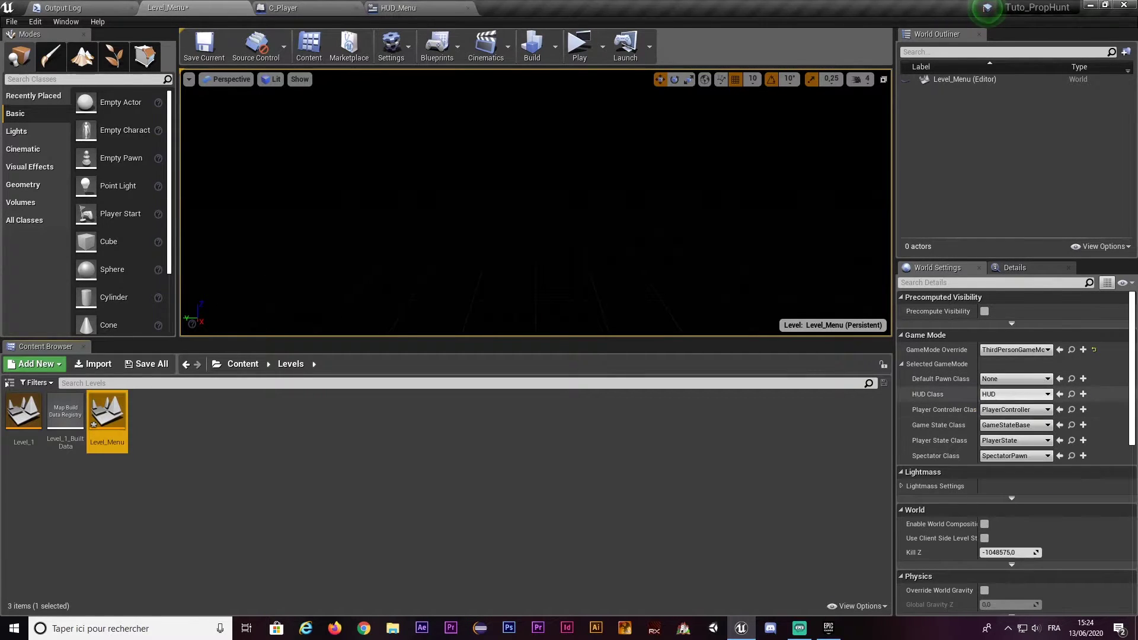
left_click(1015, 395)
left_click(1008, 418)
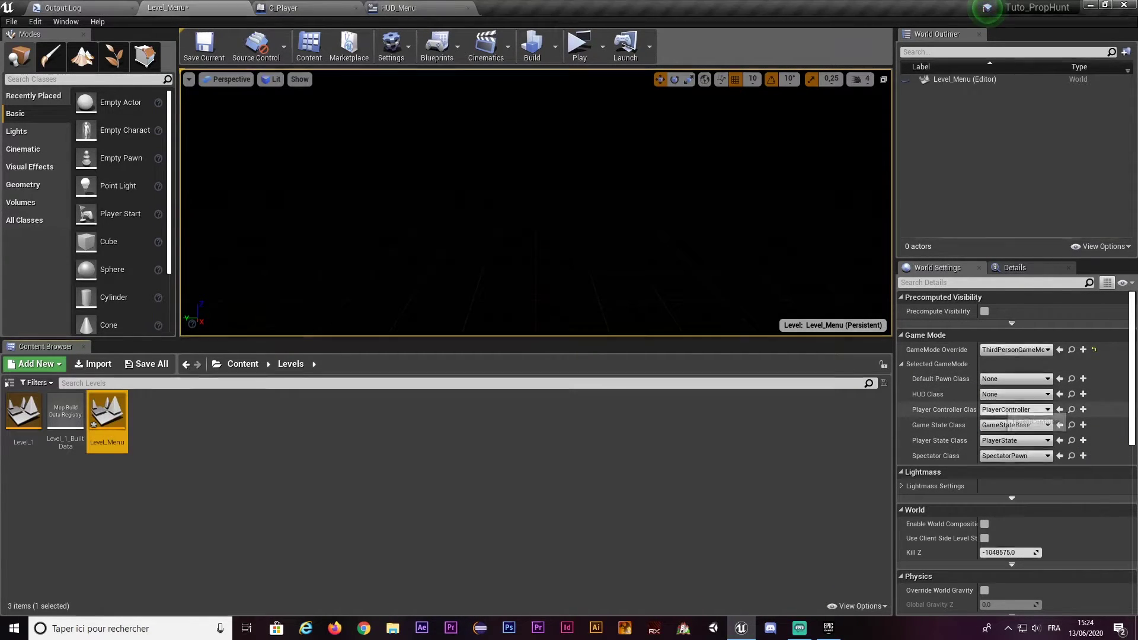
Step: Keep default player controller, game state, player state and spectator classes, with HUD still None
left_click(1015, 409)
left_click(1015, 425)
left_click(1016, 425)
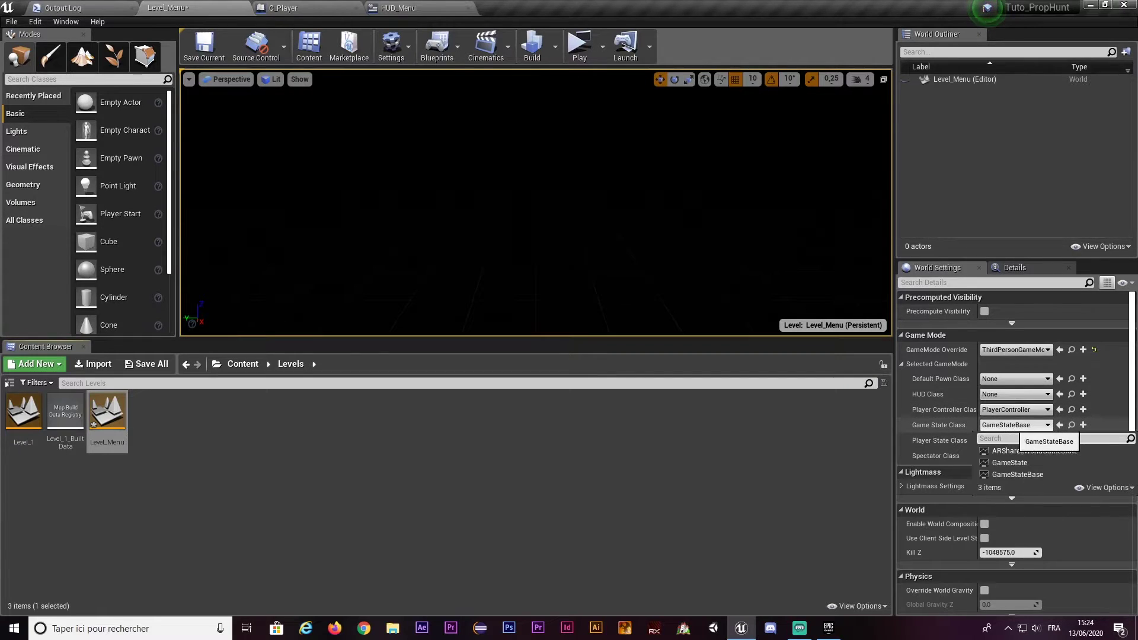
left_click(1015, 425)
left_click(1016, 440)
left_click(1016, 441)
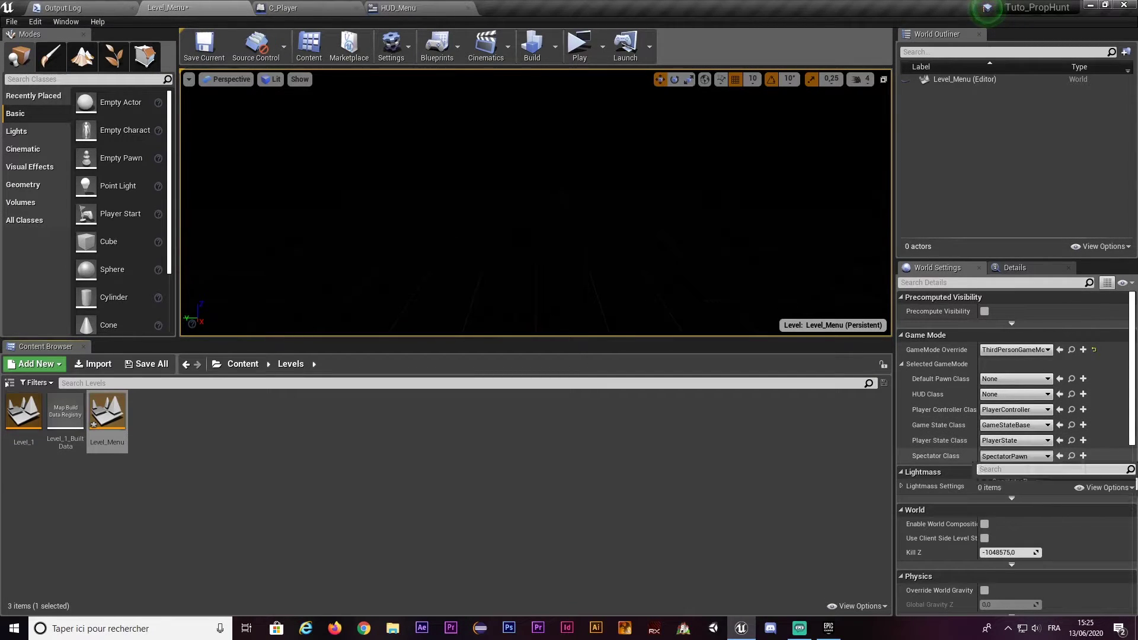
left_click(1015, 456)
left_click(1015, 456)
left_click(1015, 394)
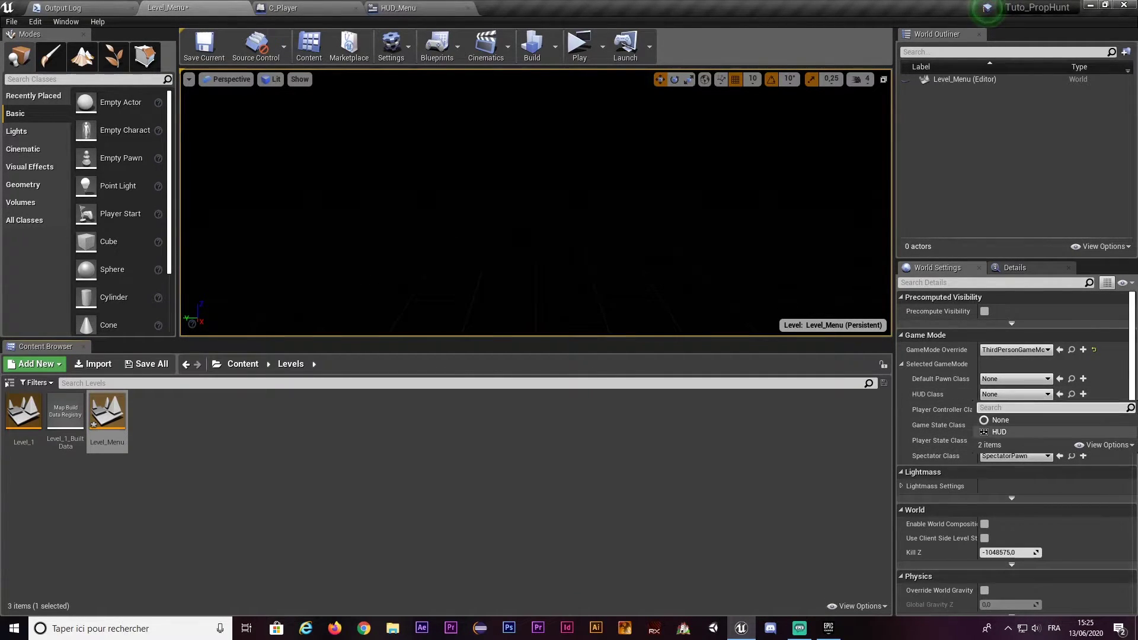
left_click(996, 419)
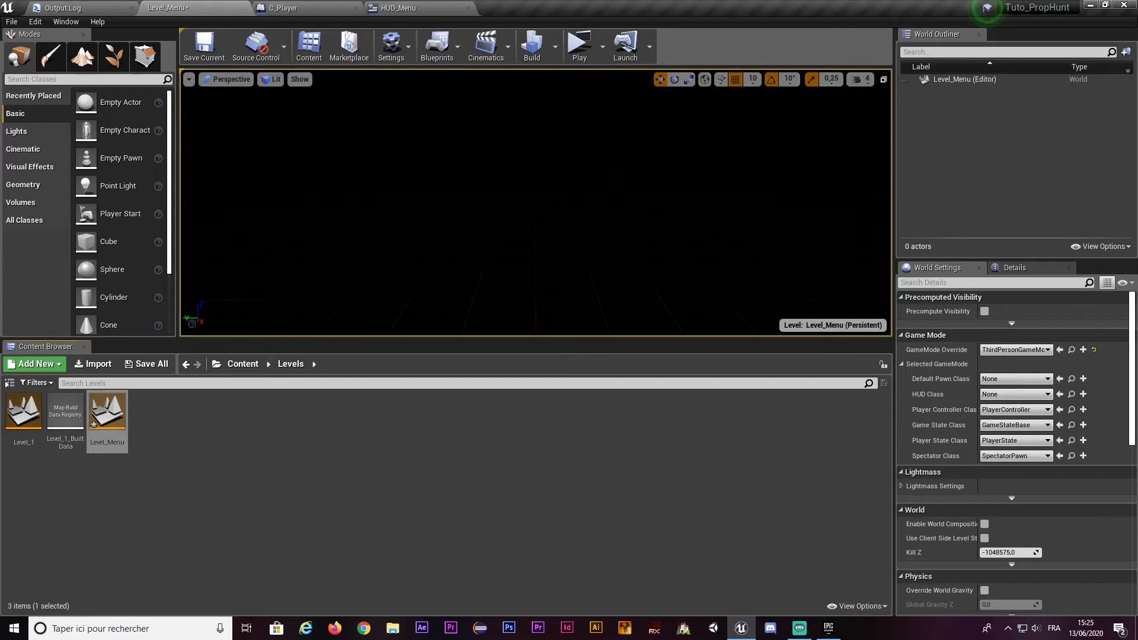
Step: Save the Level_Menu map
left_click(204, 47)
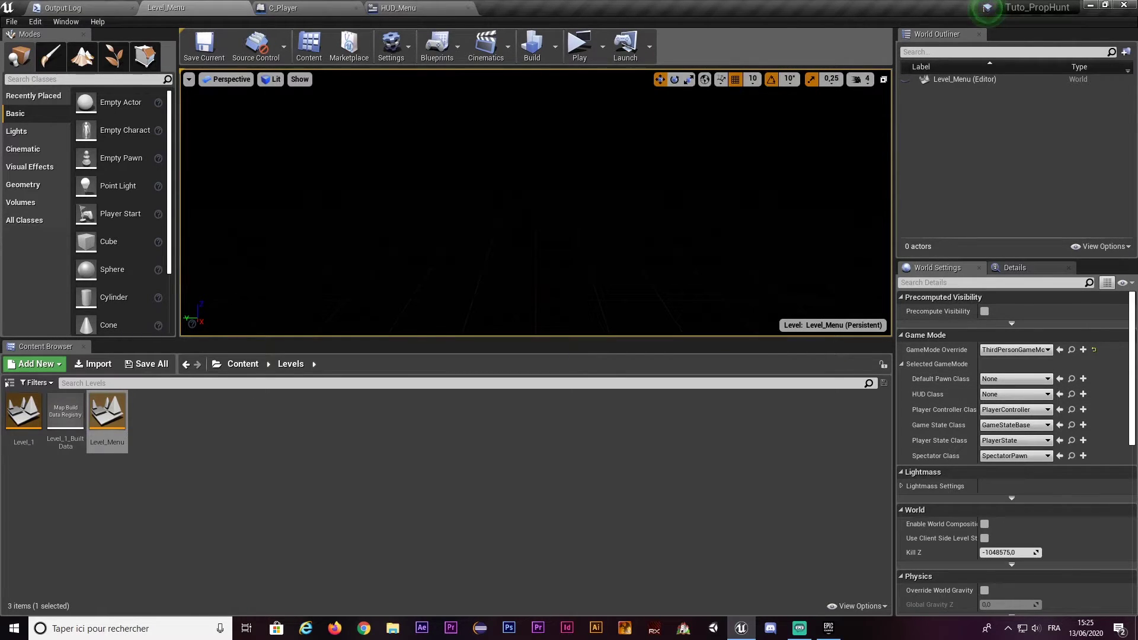
right_click_drag(533, 202, 521, 205)
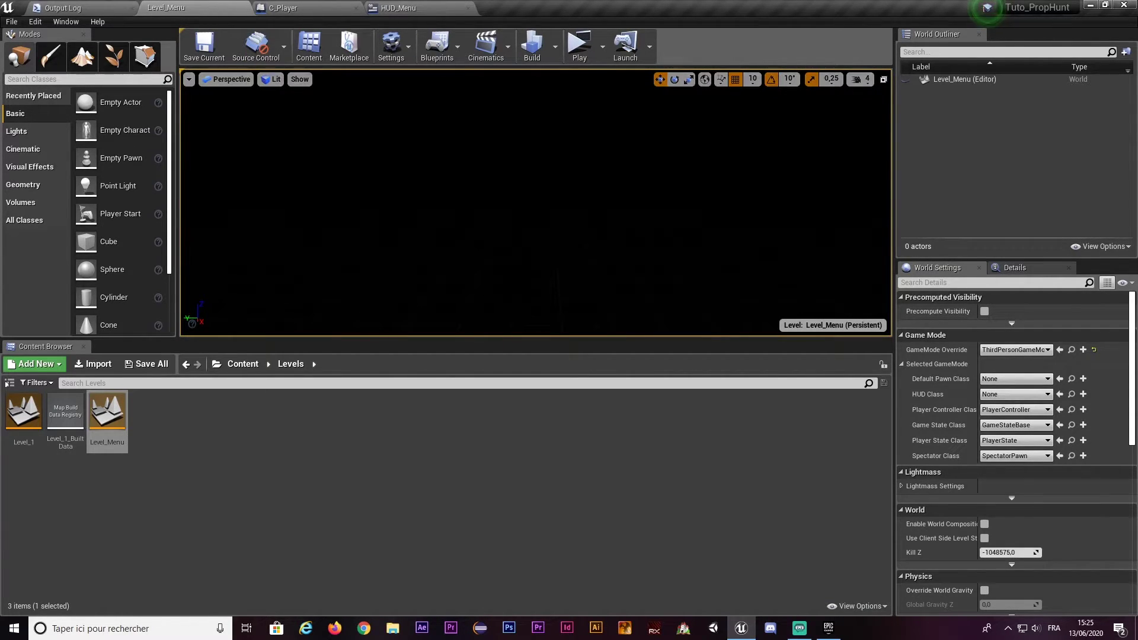
left_click(436, 47)
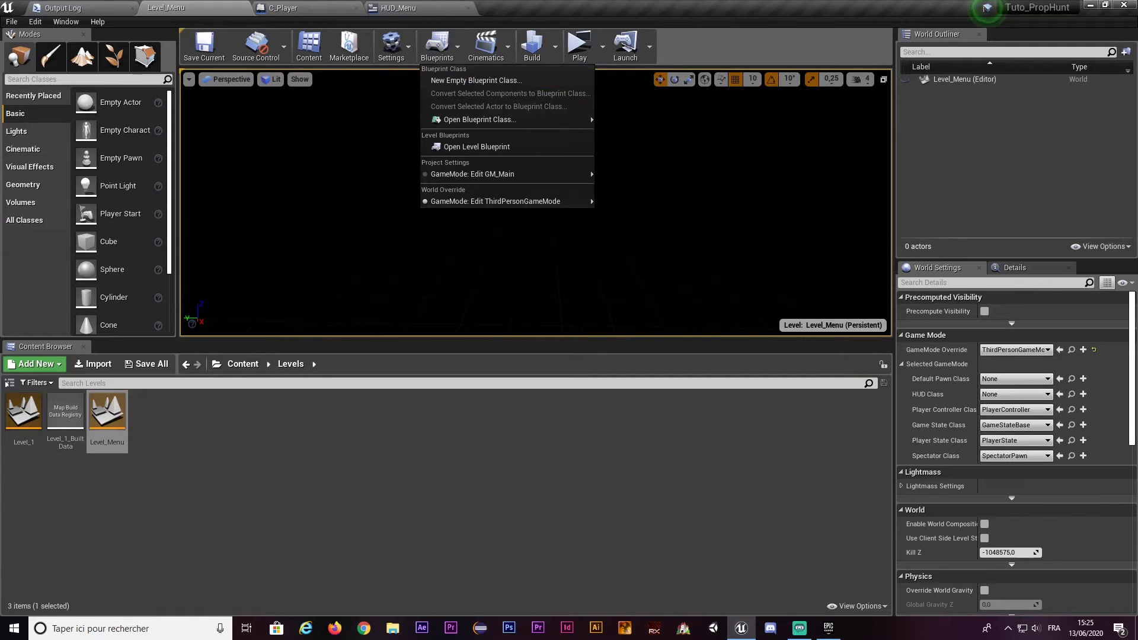
Step: Open the Level_Menu level blueprint and delete the unused Event Tick node
left_click(469, 145)
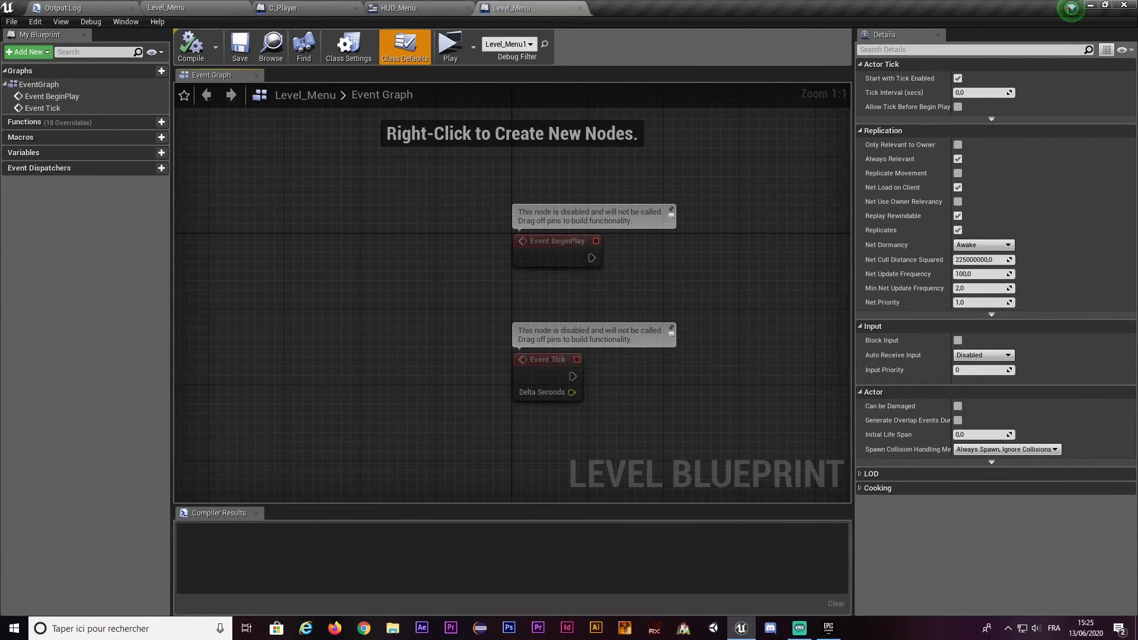
right_click_drag(533, 296, 379, 258)
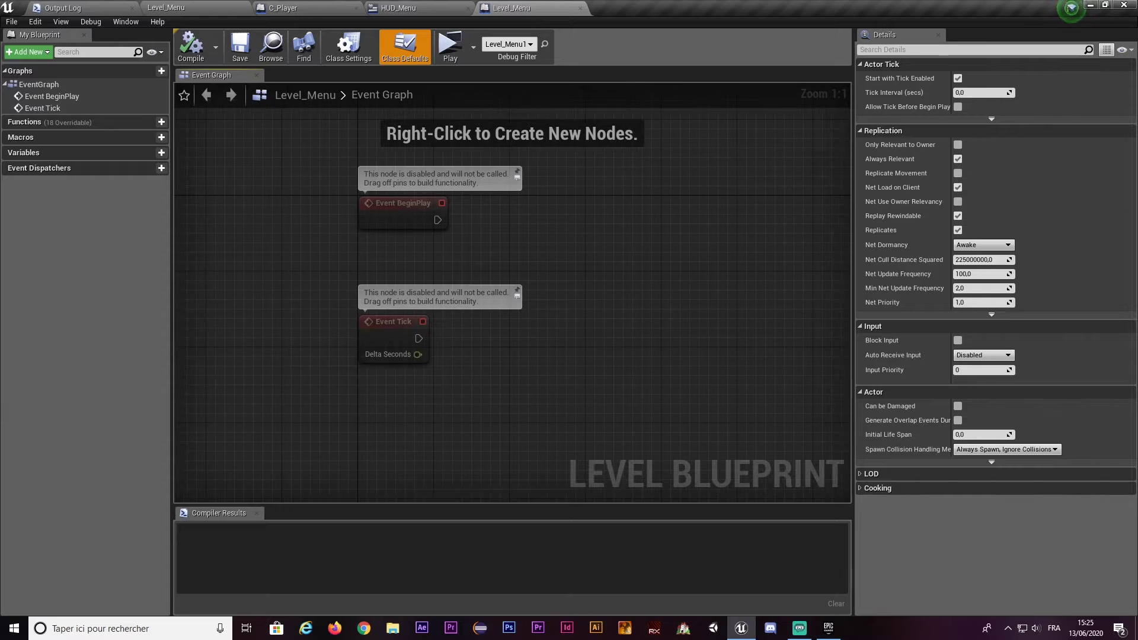
left_click_drag(439, 390, 356, 300)
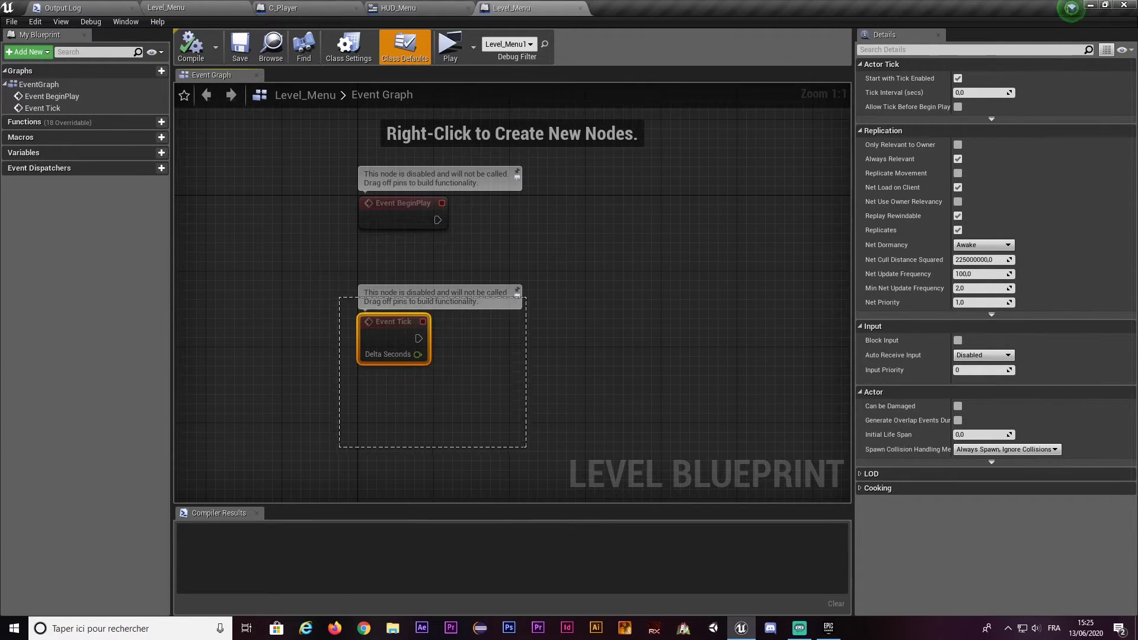
key("Delete")
right_click_drag(474, 297, 544, 332)
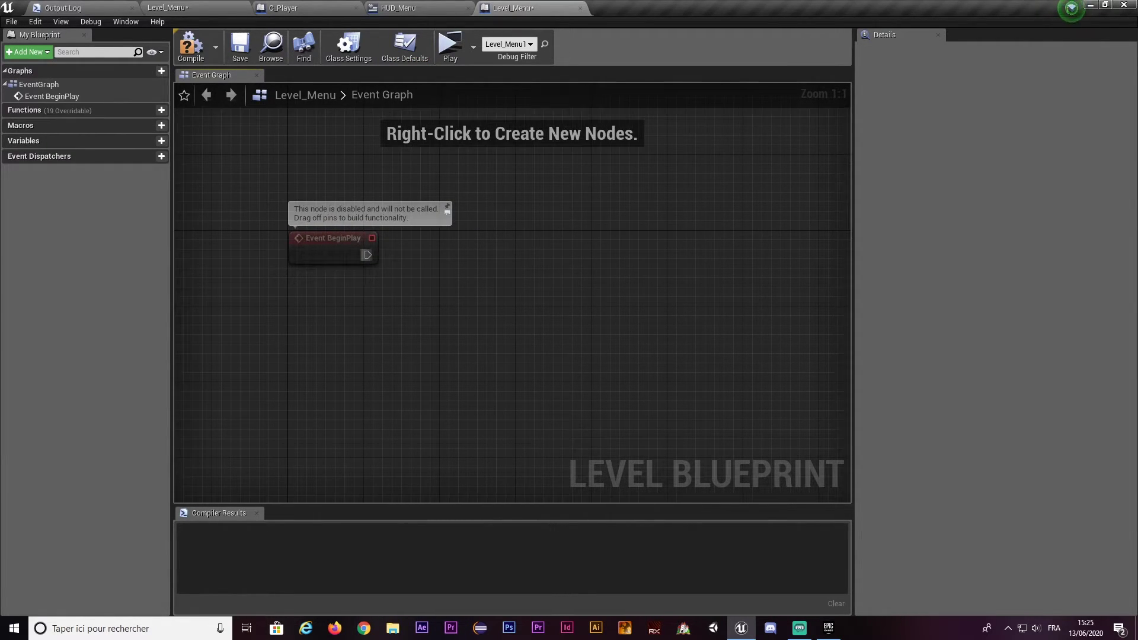
Step: Add a Create Widget node after BeginPlay with class HUD_Menu
left_click_drag(367, 255, 467, 256)
type("cr")
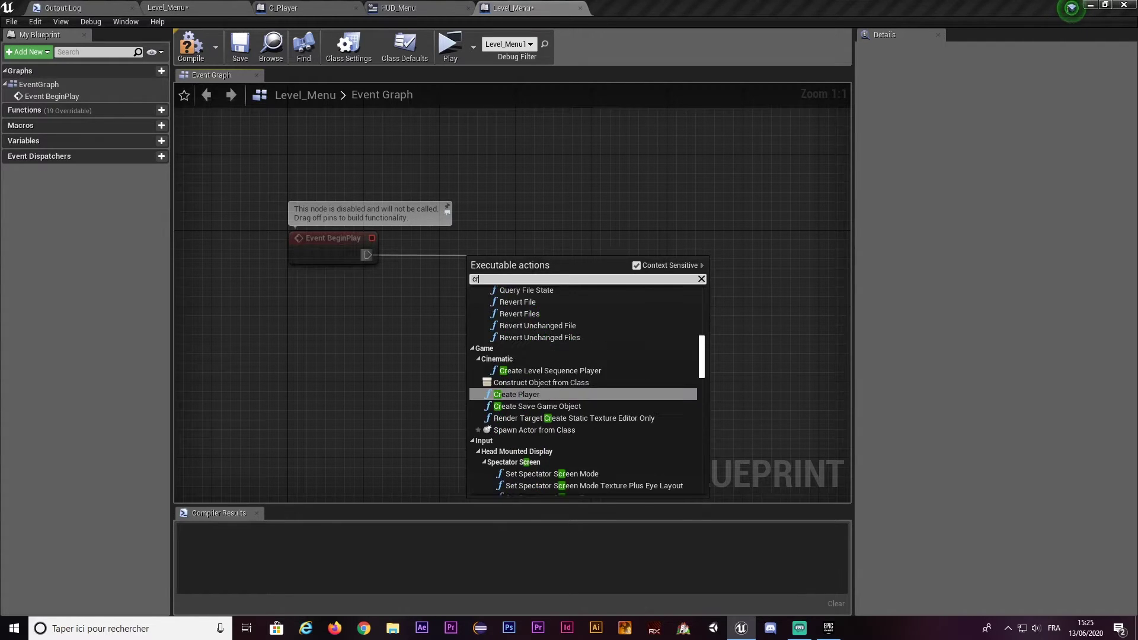
type("eate widget")
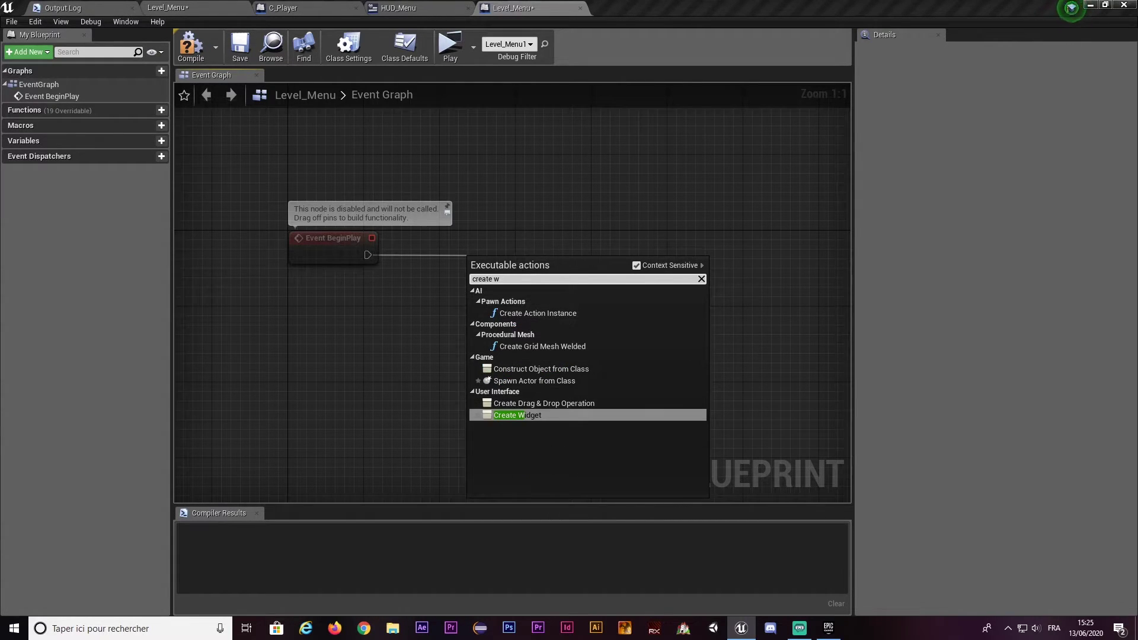
left_click(522, 415)
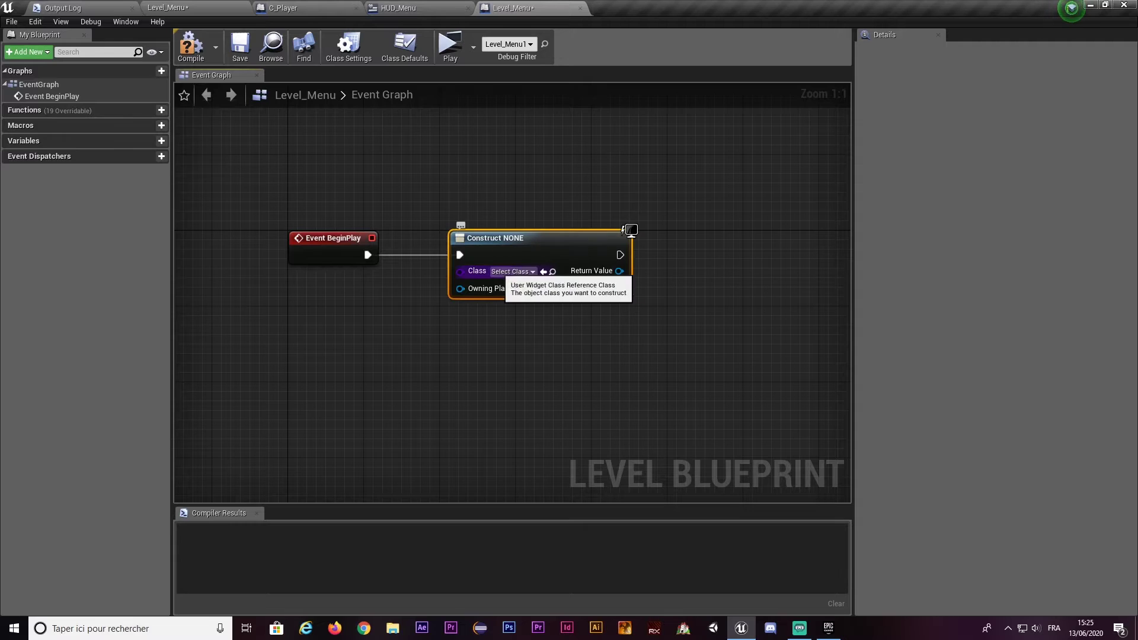
left_click(512, 270)
left_click(530, 311)
right_click_drag(530, 312, 339, 297)
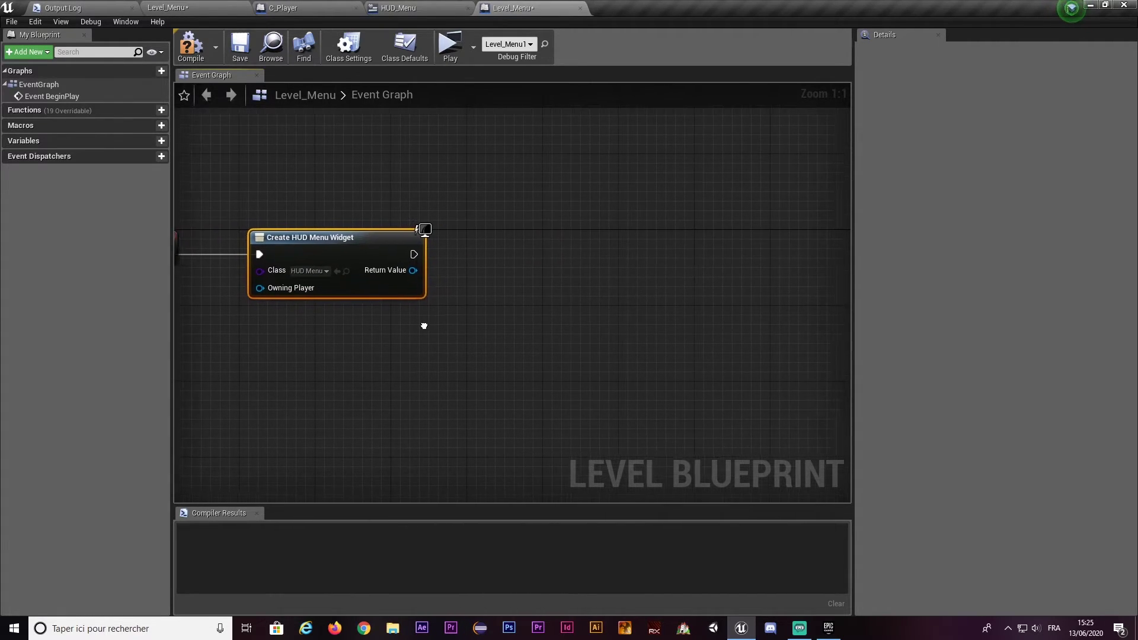
Step: Add an Add to Viewport node targeting the created widget
left_click_drag(423, 240, 491, 244)
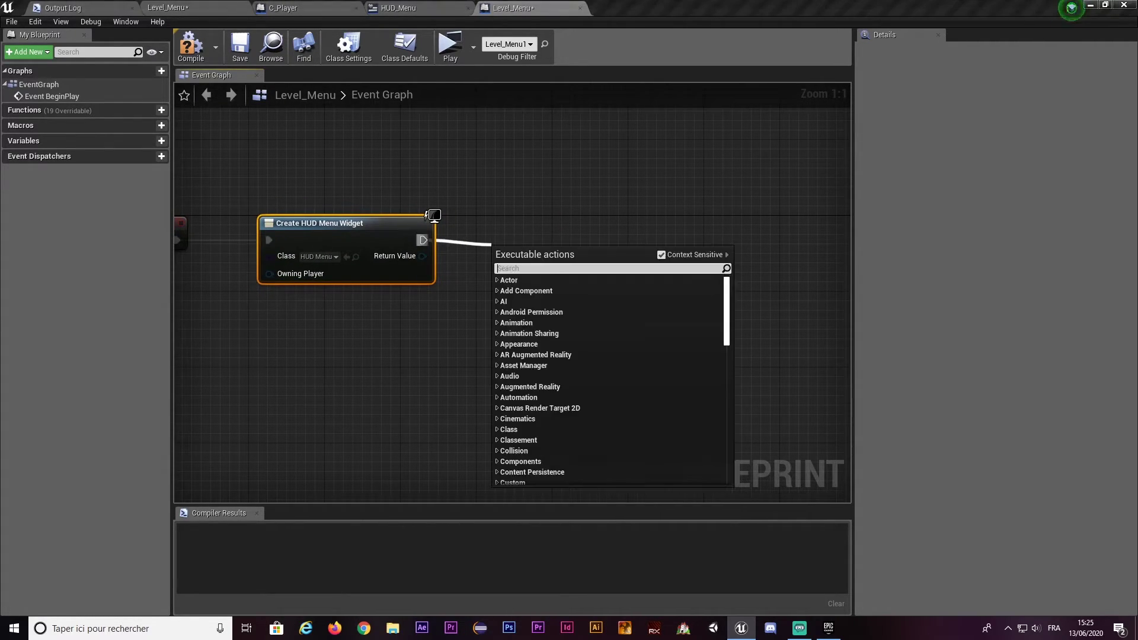
type("add to")
left_click(551, 317)
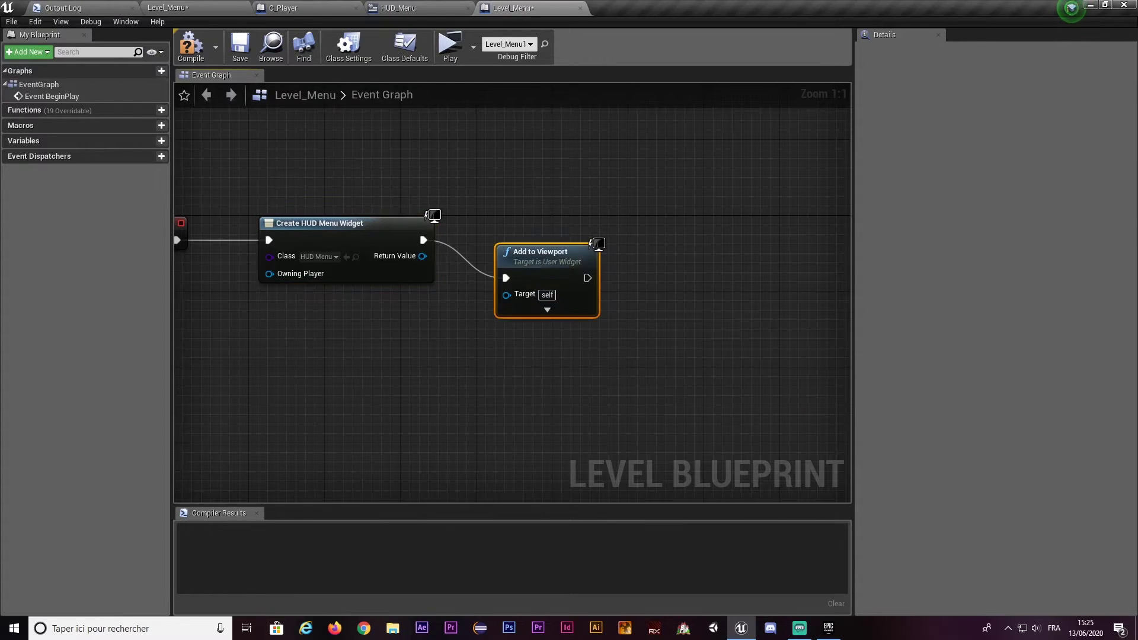
left_click_drag(422, 256, 497, 257)
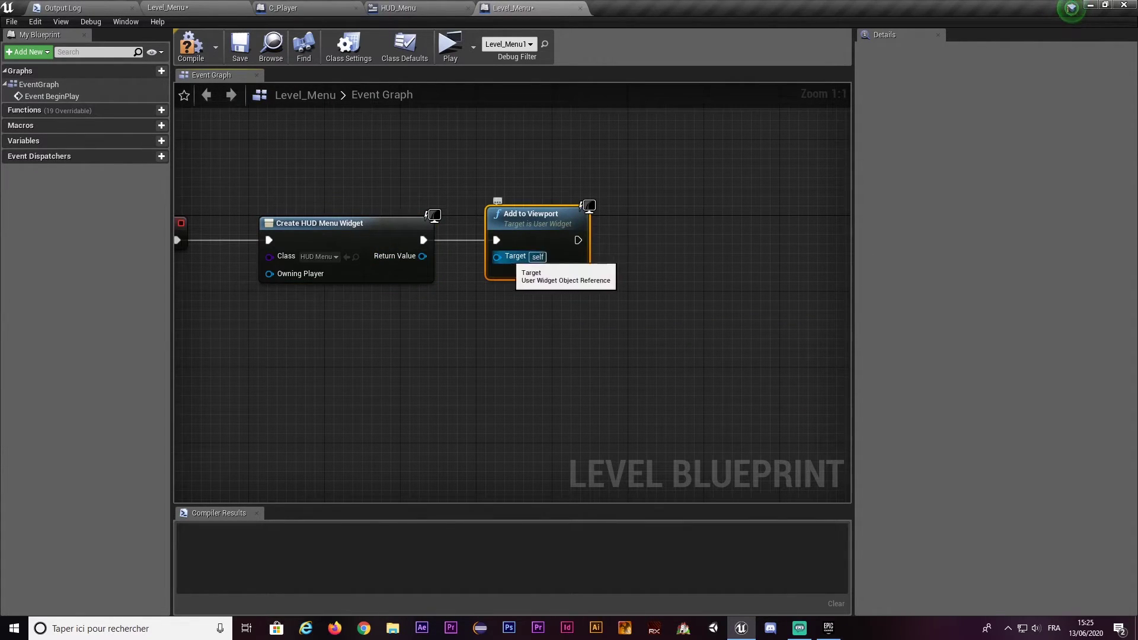
left_click(344, 264)
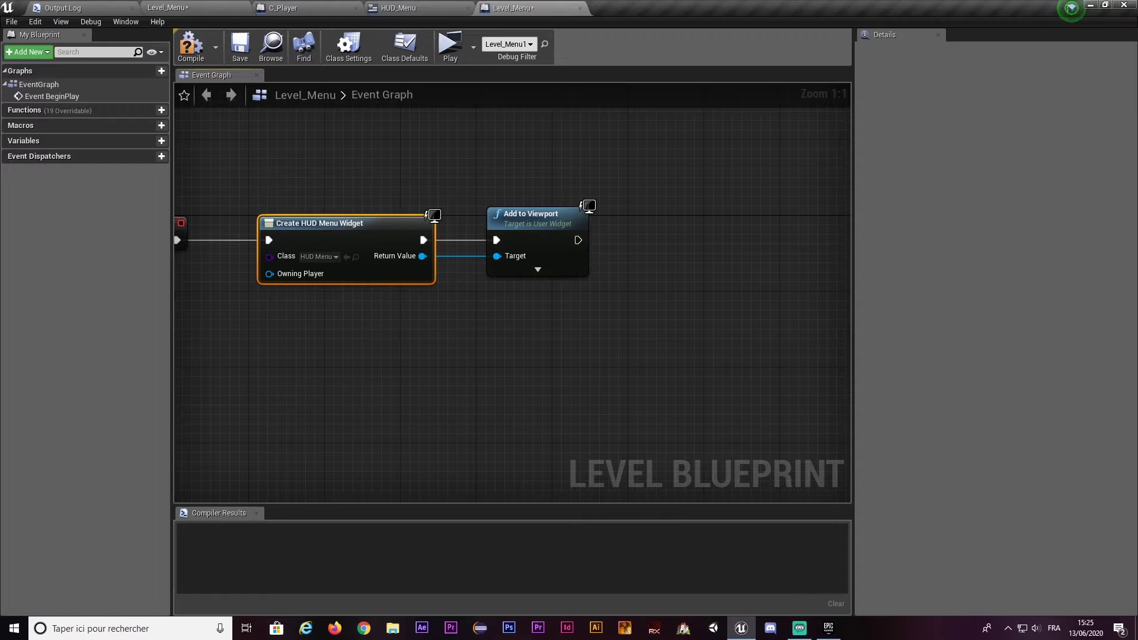
right_click_drag(348, 325, 457, 353)
Step: Compile the level blueprint and test the menu in a play session
left_click(190, 45)
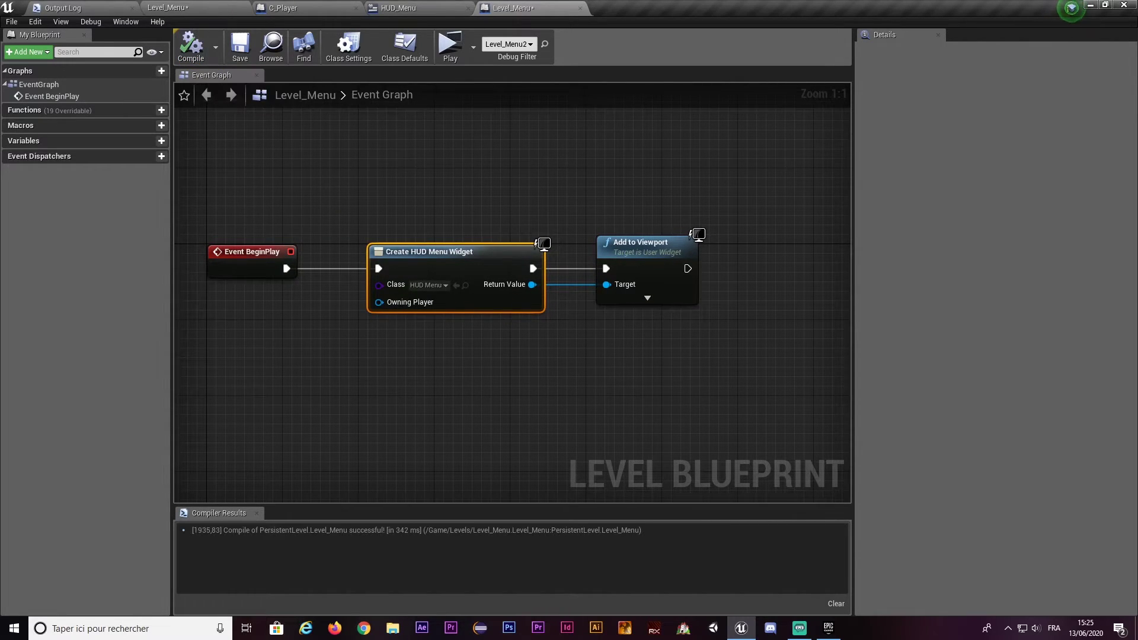
left_click(450, 48)
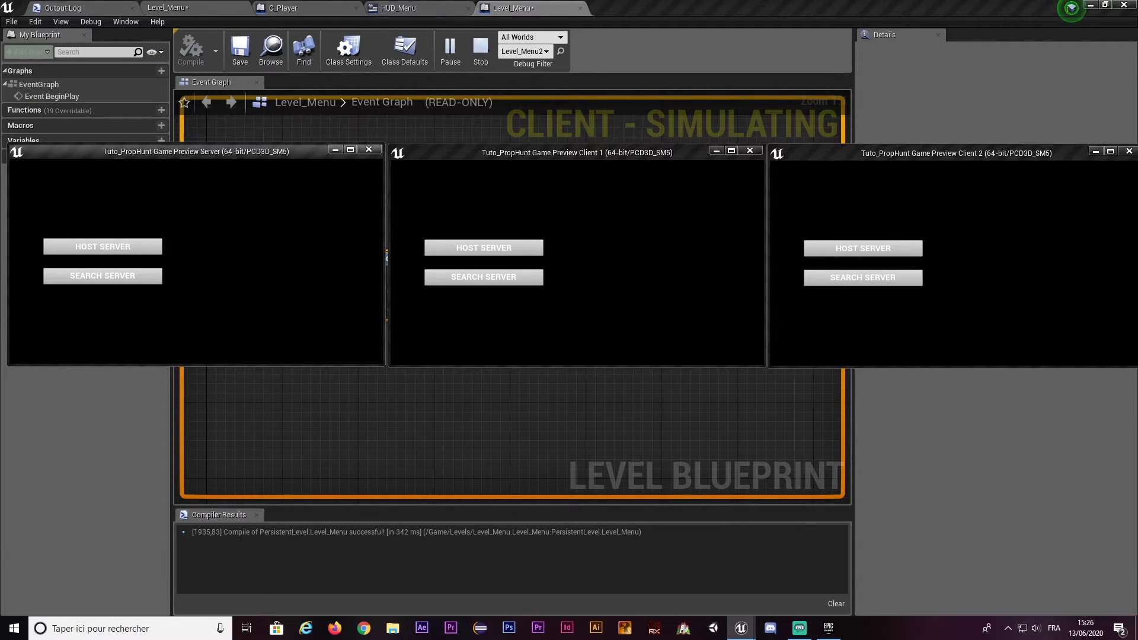
key("Escape")
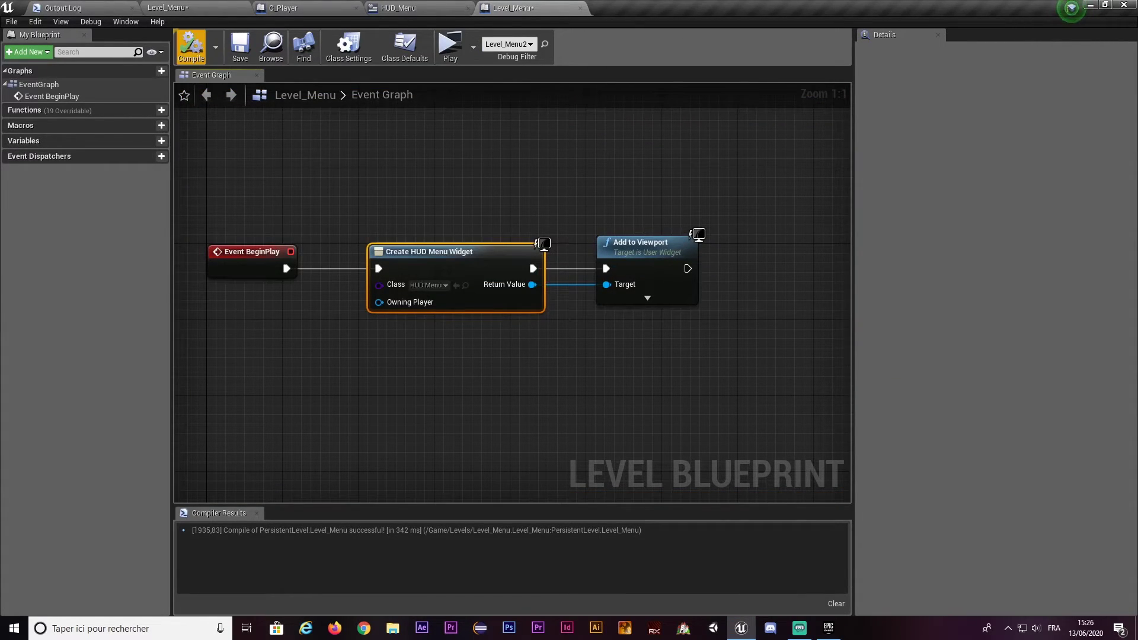
Step: Add a Get Player Controller node to the level blueprint
right_click_drag(684, 270, 491, 261)
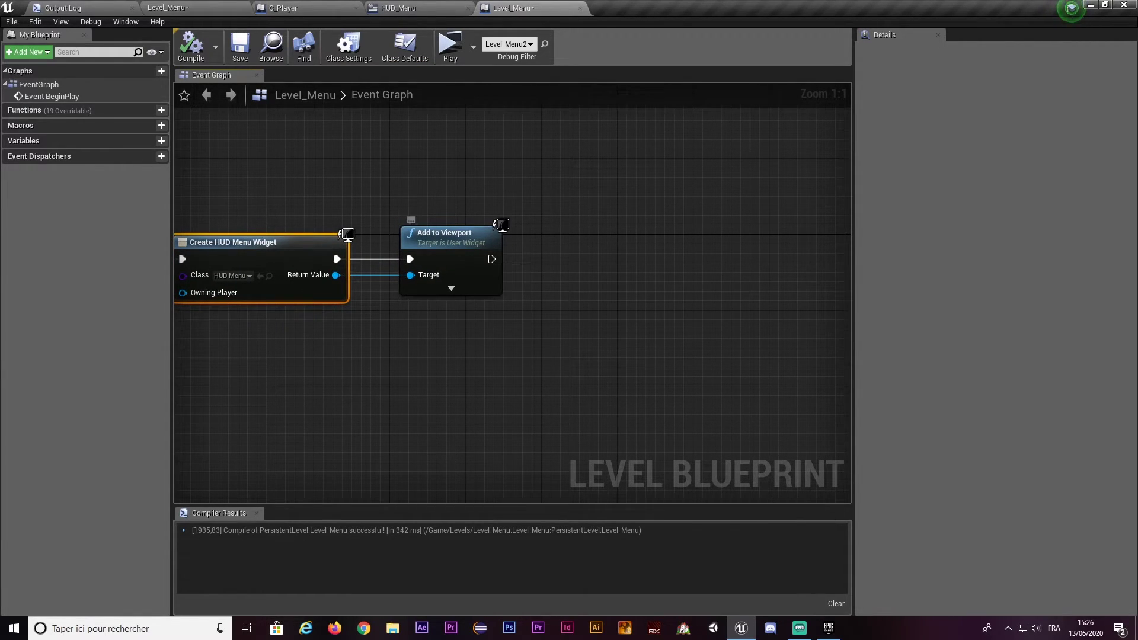
left_click(450, 234, "ctrl")
right_click_drag(517, 310, 491, 316)
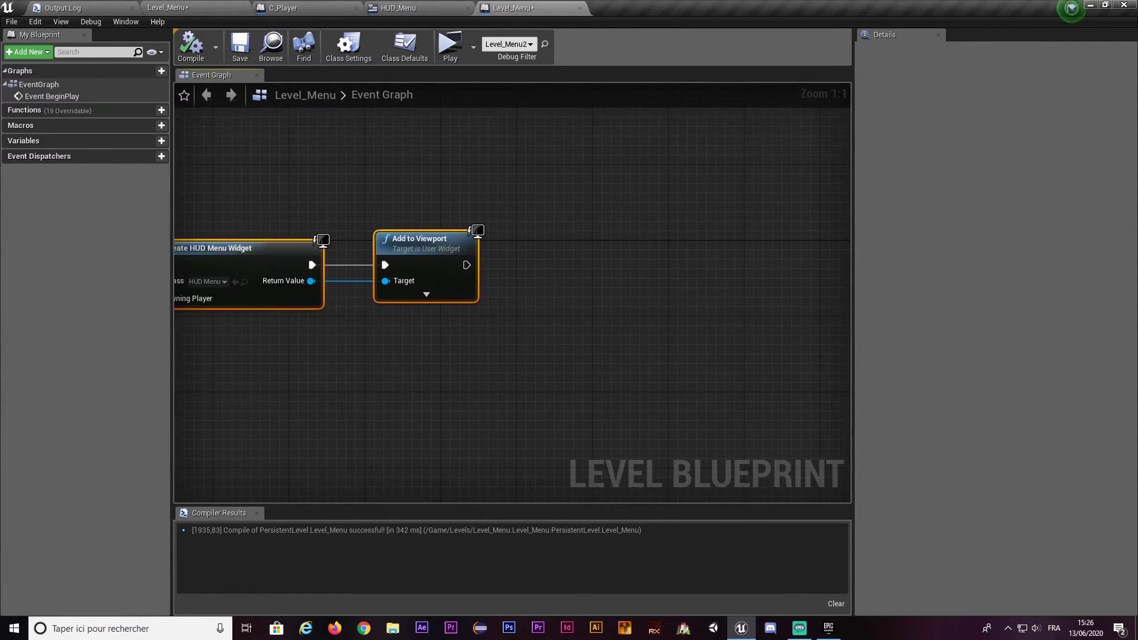
left_click(493, 314)
left_click_drag(467, 265, 550, 266)
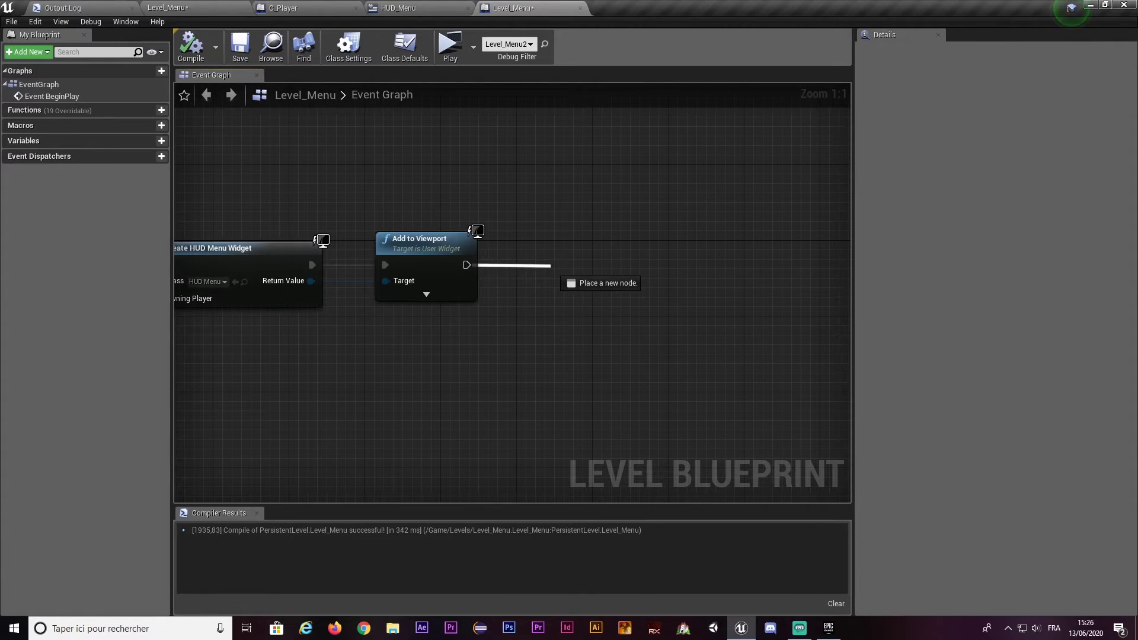
right_click(513, 323)
type("get playe")
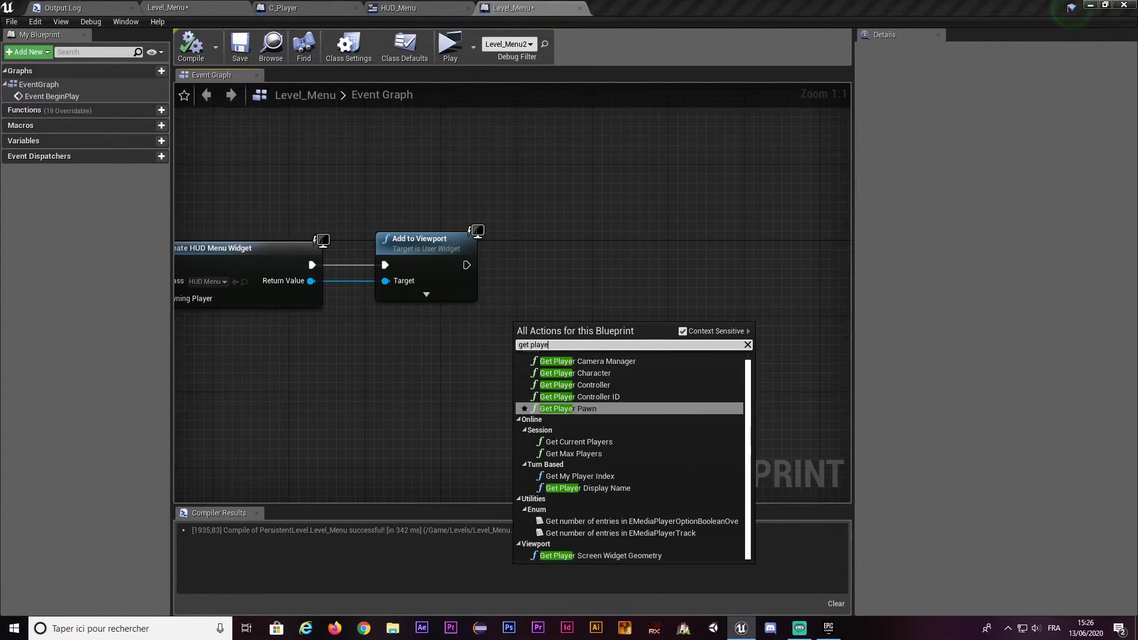
type("r control")
key("Return")
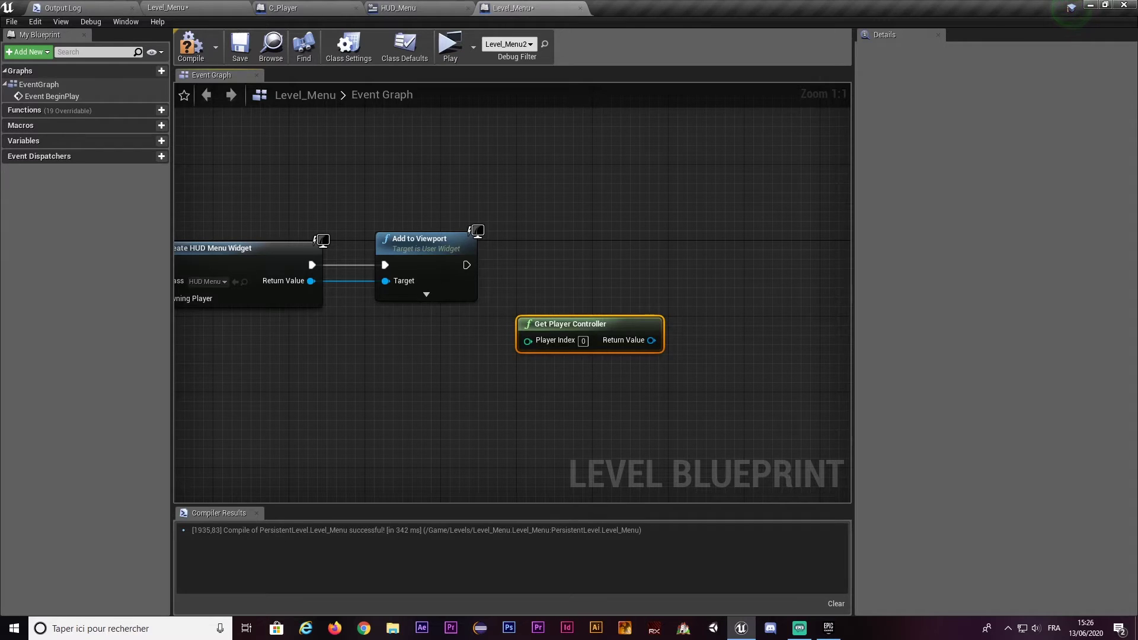
left_click_drag(569, 324, 417, 352)
Step: Chain a SET Show Mouse Cursor node after Add to Viewport, with the cursor enabled
left_click_drag(499, 369, 562, 310)
type("se")
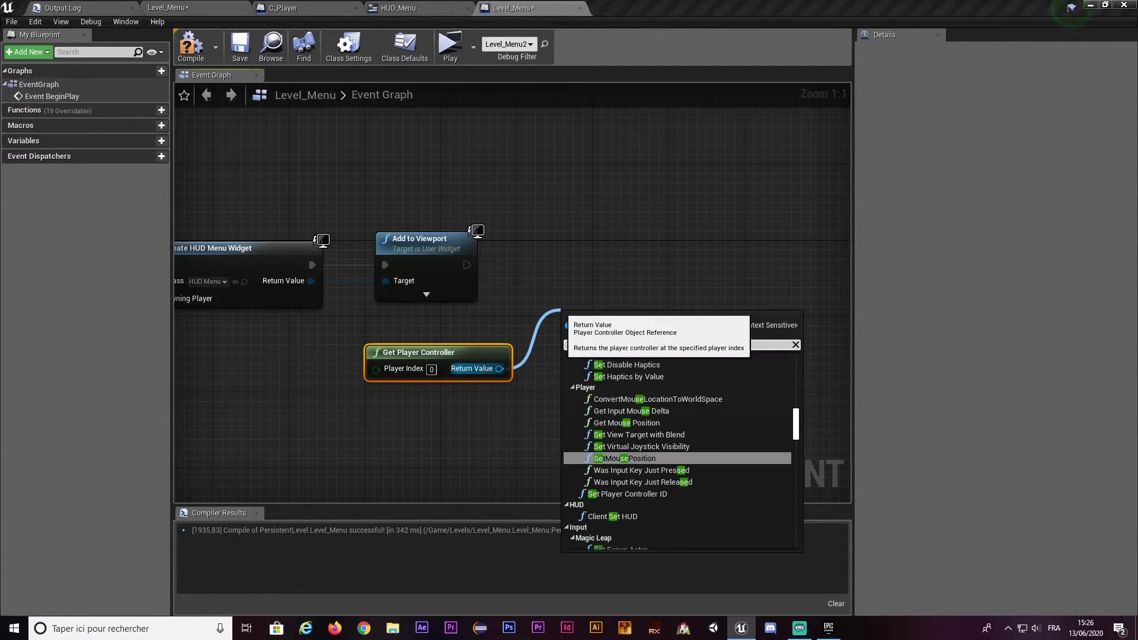
type("t show mou")
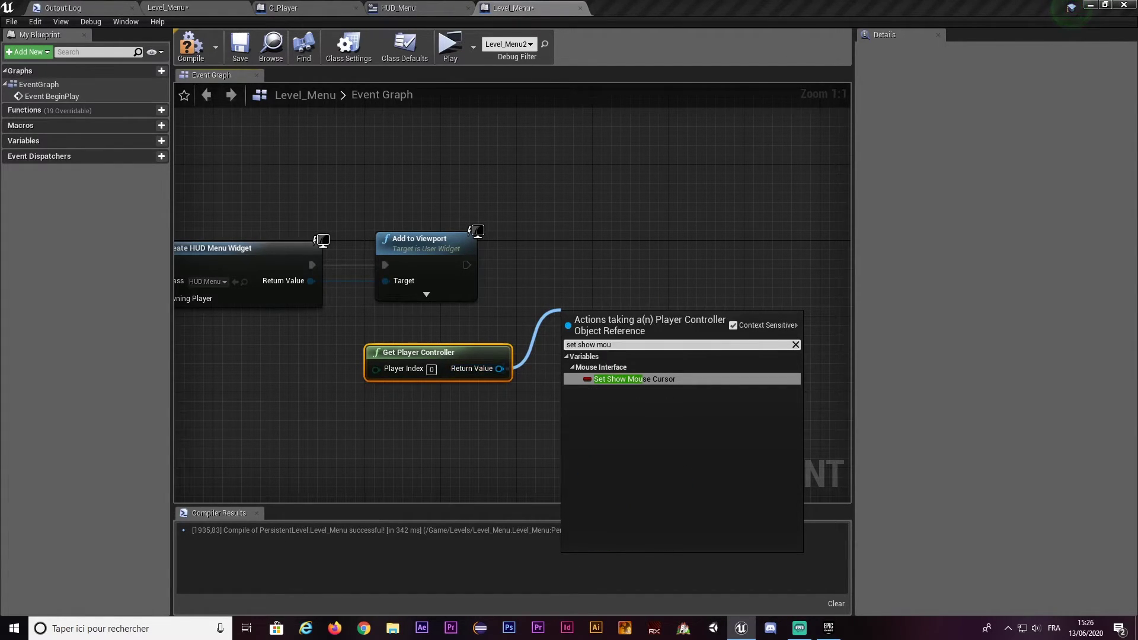
key("Return")
left_click_drag(633, 316, 623, 259)
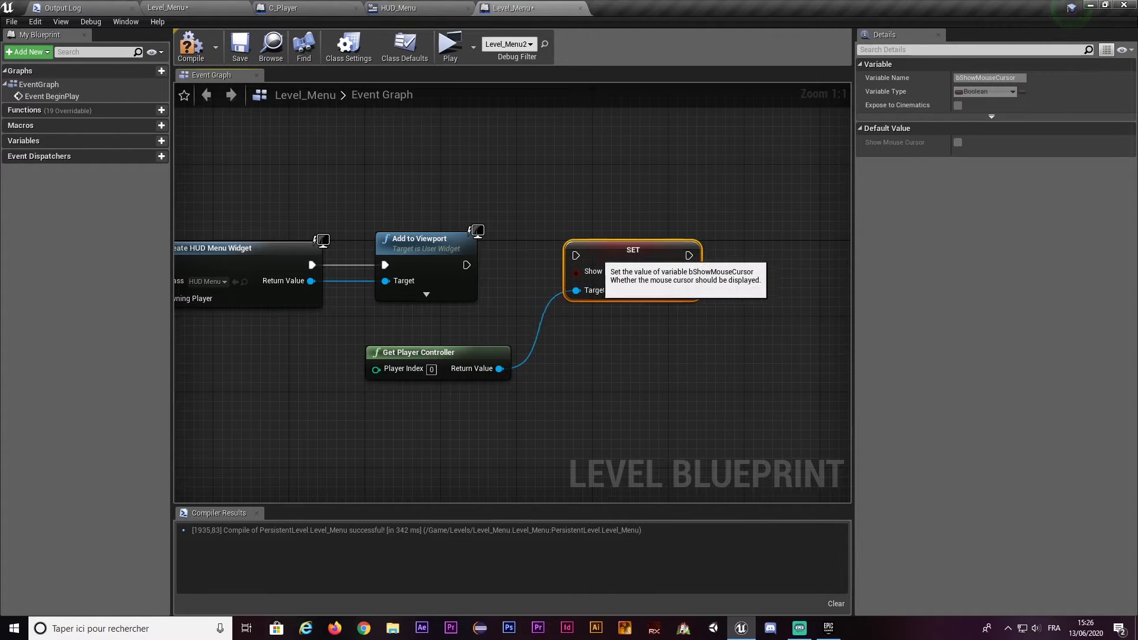
left_click_drag(466, 265, 566, 265)
left_click(648, 282)
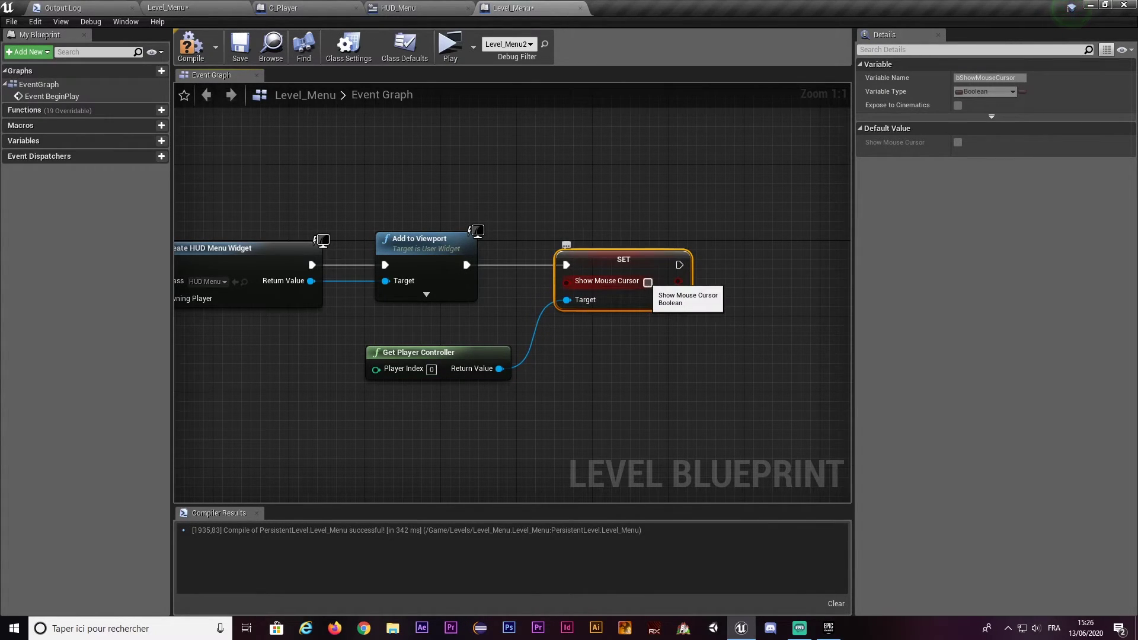
right_click_drag(648, 283, 448, 269)
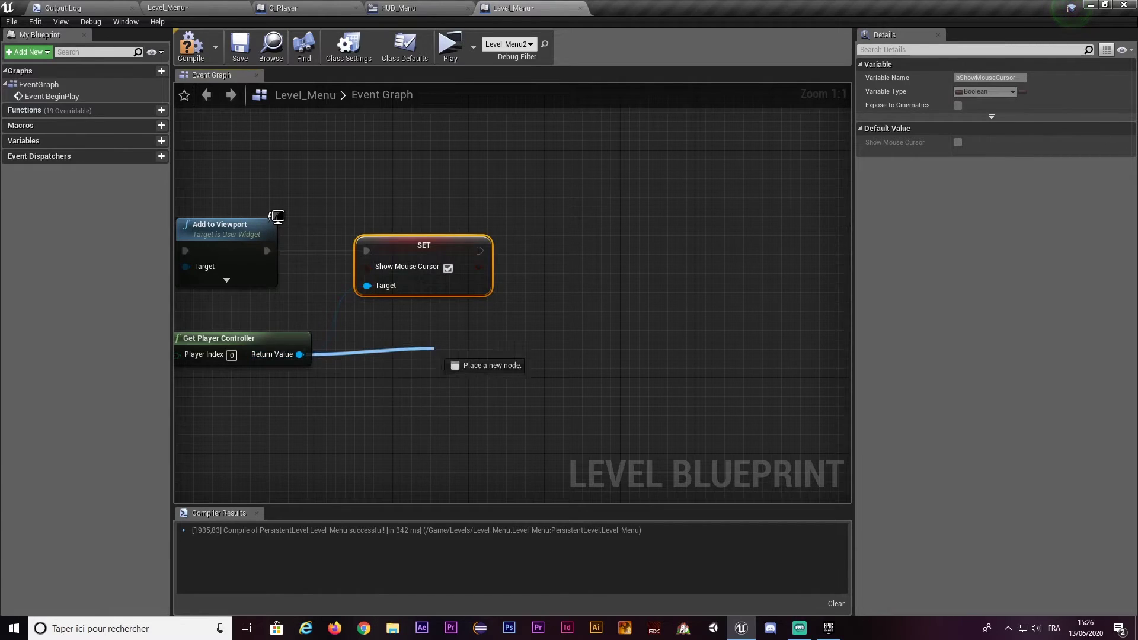
Step: Chain Set Input Mode UI Only after it, then compile and play-test the menu
left_click_drag(300, 353, 450, 348)
type("set mod")
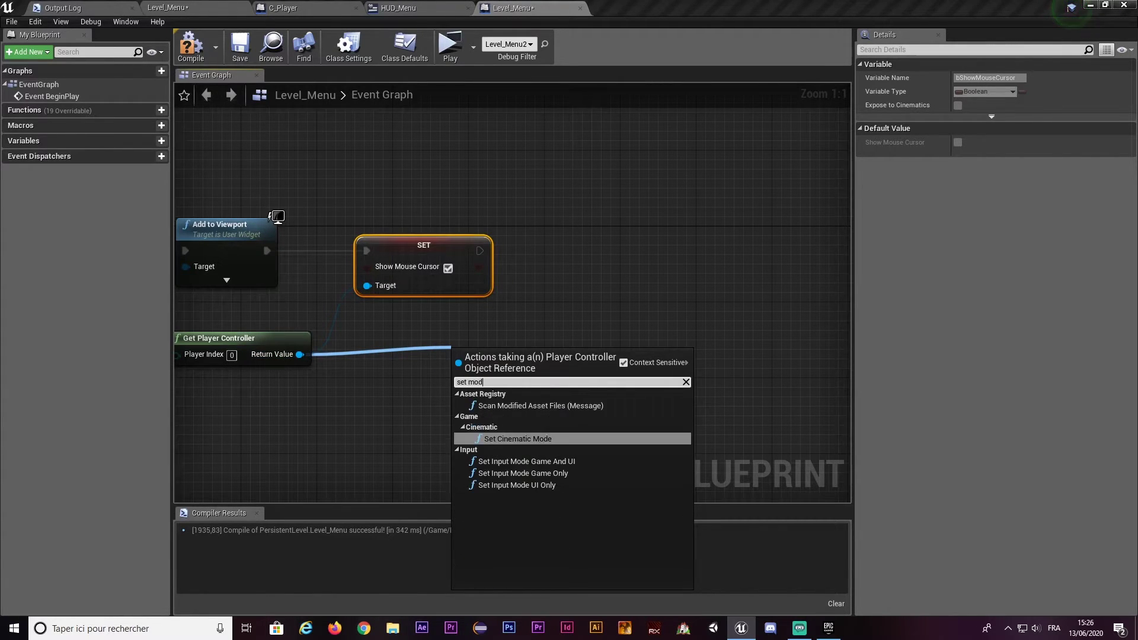
type("e")
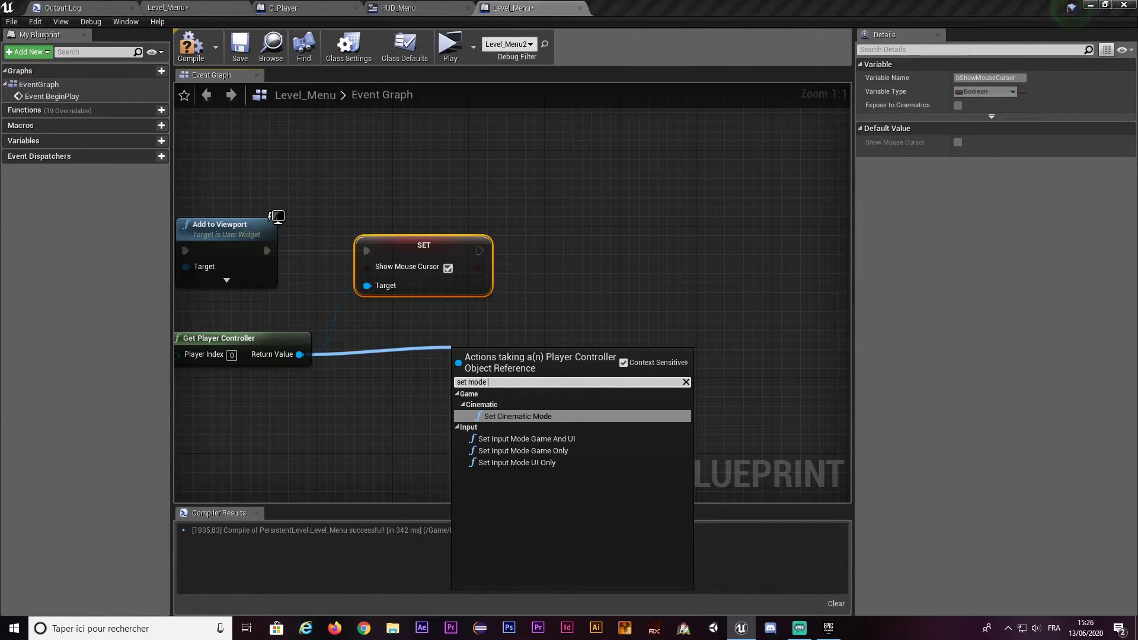
left_click(517, 462)
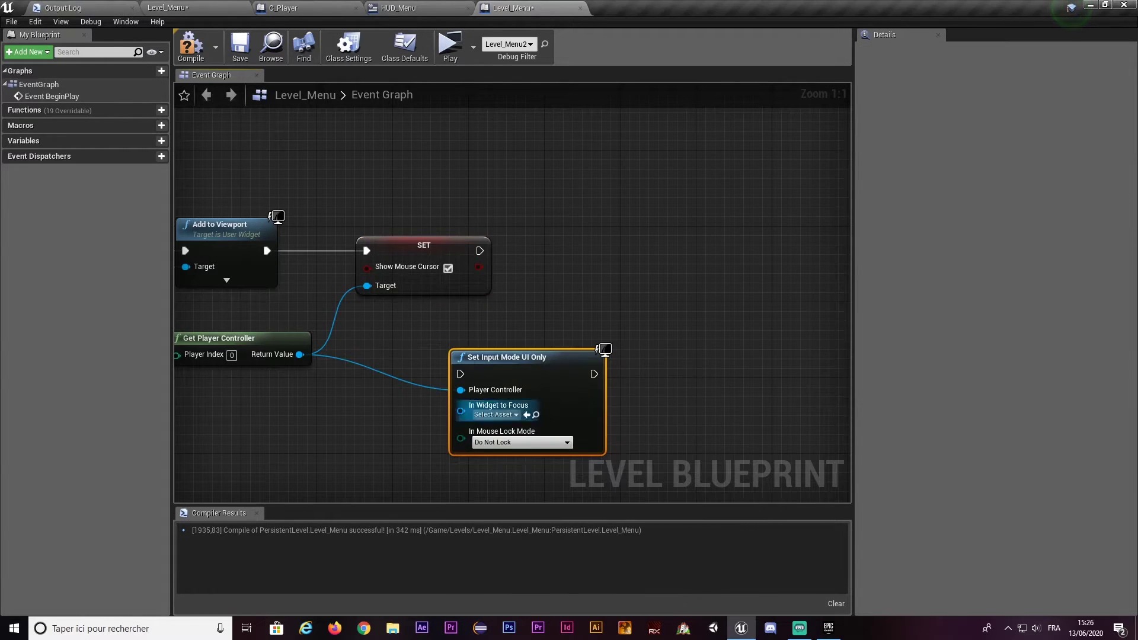
mouse_move(569, 310)
left_mouse_down()
mouse_move(607, 233)
mouse_move(551, 265)
mouse_move(479, 251)
left_mouse_up()
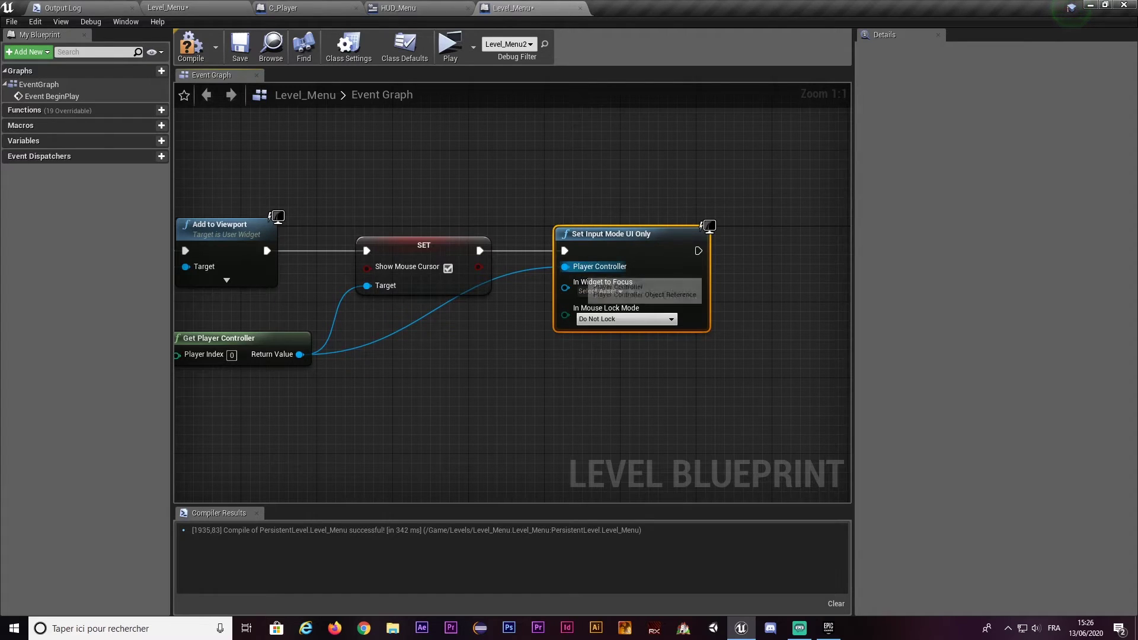
left_click(600, 291)
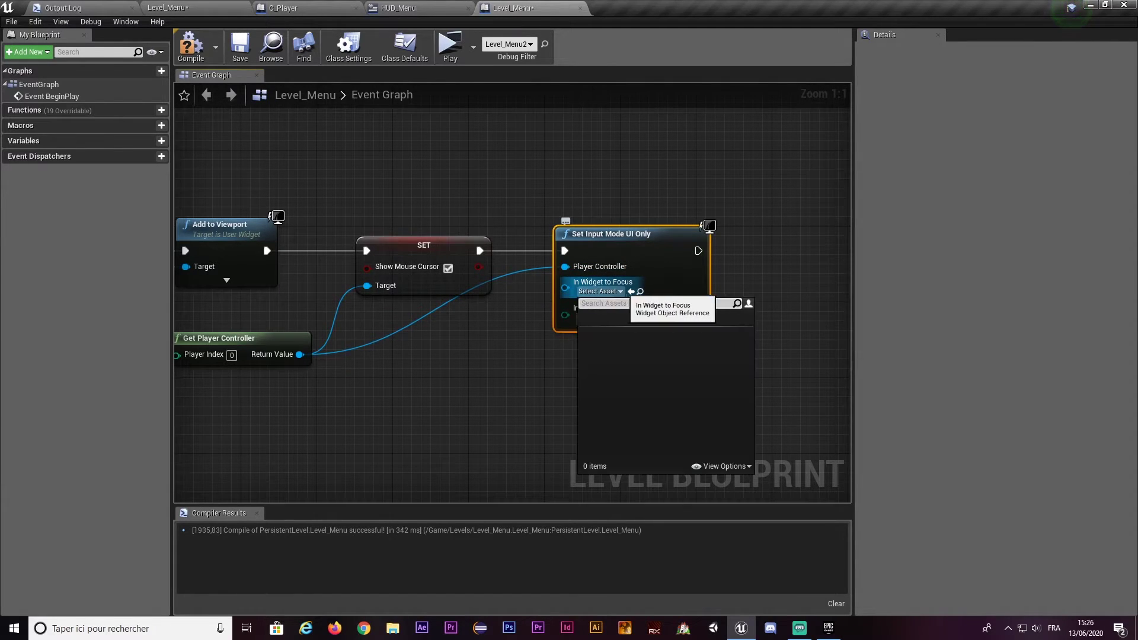
left_click(534, 385)
right_click_drag(534, 386, 625, 373)
mouse_move(202, 254)
left_mouse_down()
mouse_move(655, 274)
mouse_move(218, 266)
left_mouse_up()
key("Escape")
mouse_move(415, 385)
right_mouse_down()
mouse_move(386, 381)
mouse_move(562, 386)
right_mouse_up()
left_click(191, 48)
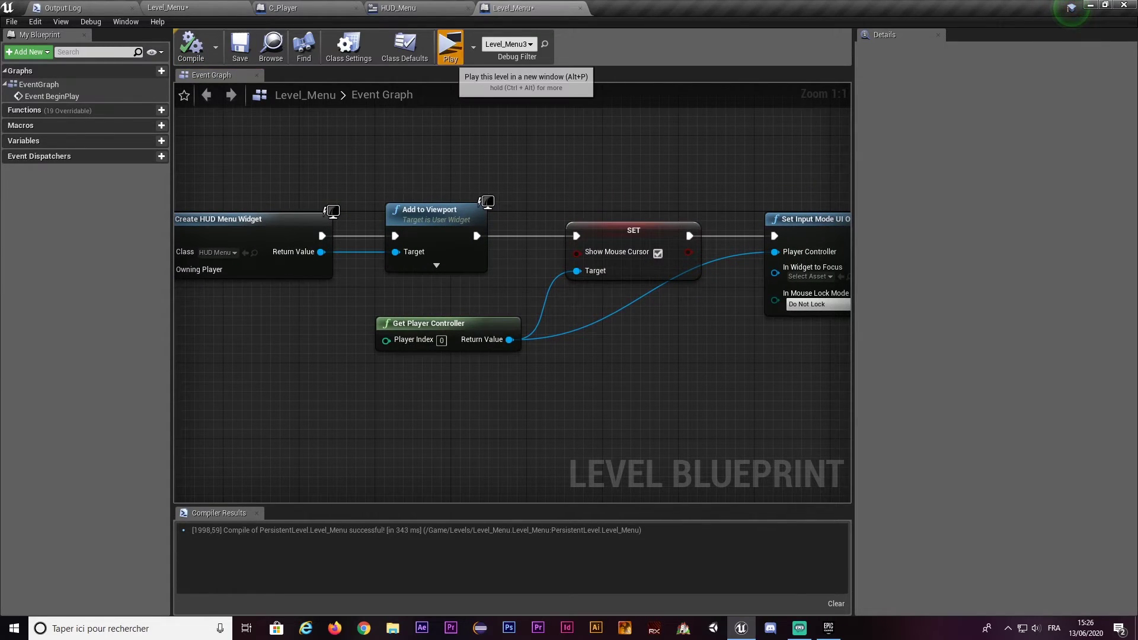
left_click(450, 46)
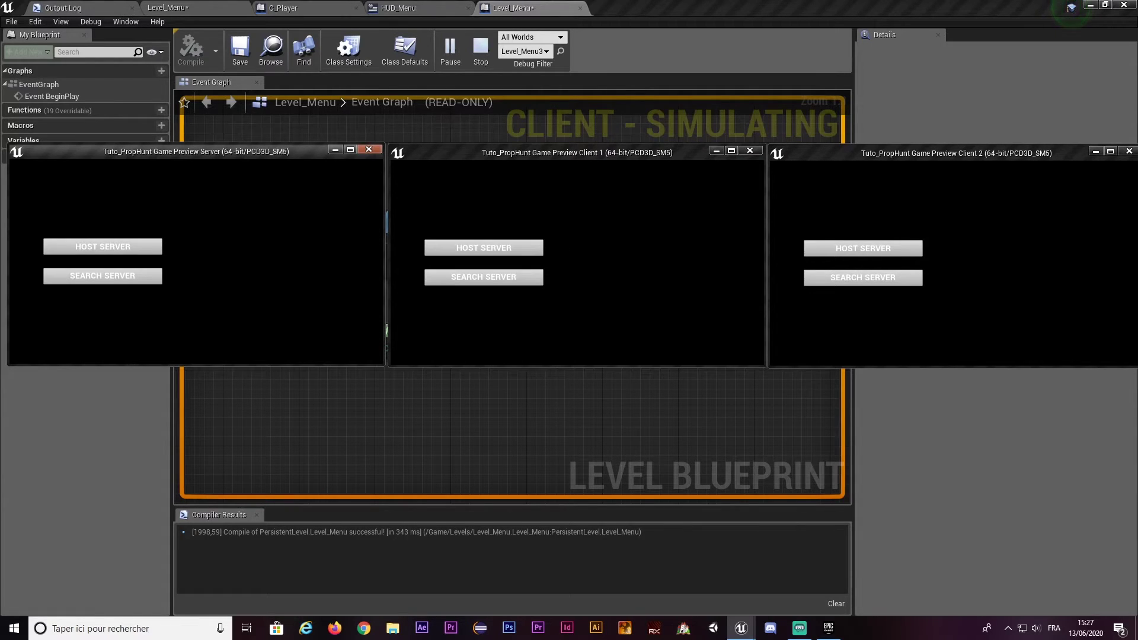
Step: In HUD_Menu, set Open Level's Level Name to Level_1, compile and play-test
key("Escape")
left_click(398, 8)
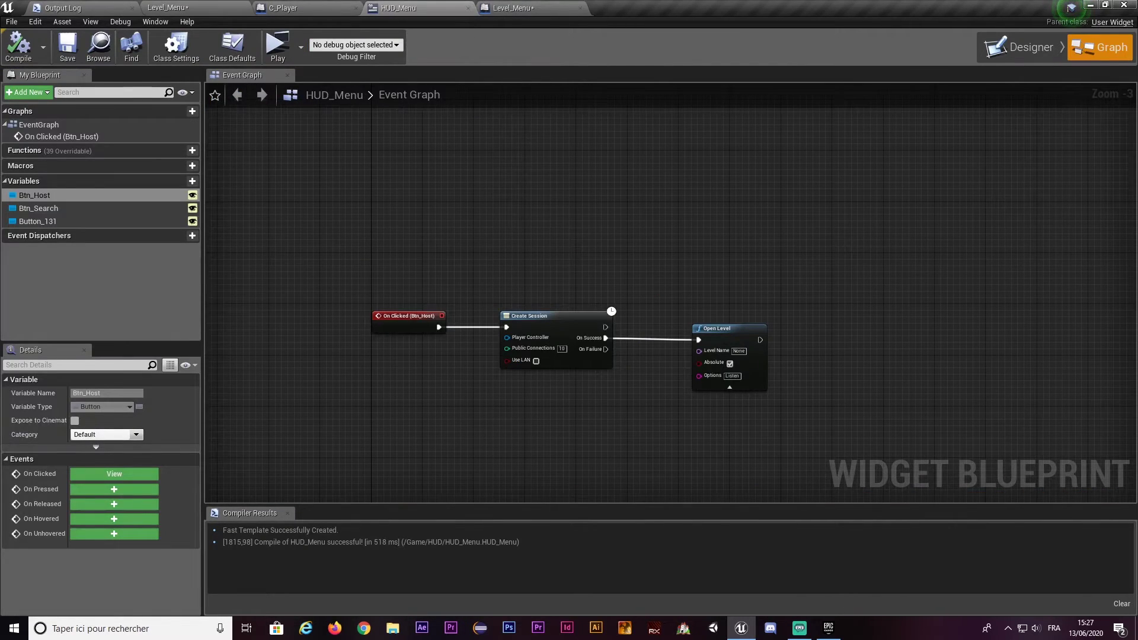
scroll(740, 361, "up", 1)
scroll(740, 361, "up", 2)
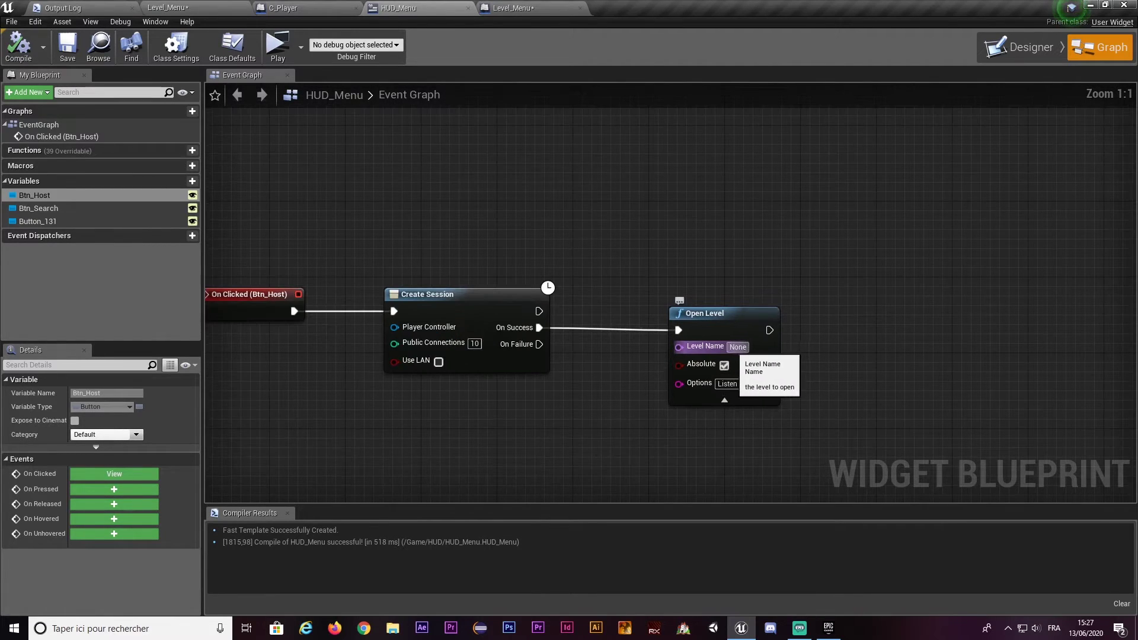
left_click(741, 347)
type("Level_1")
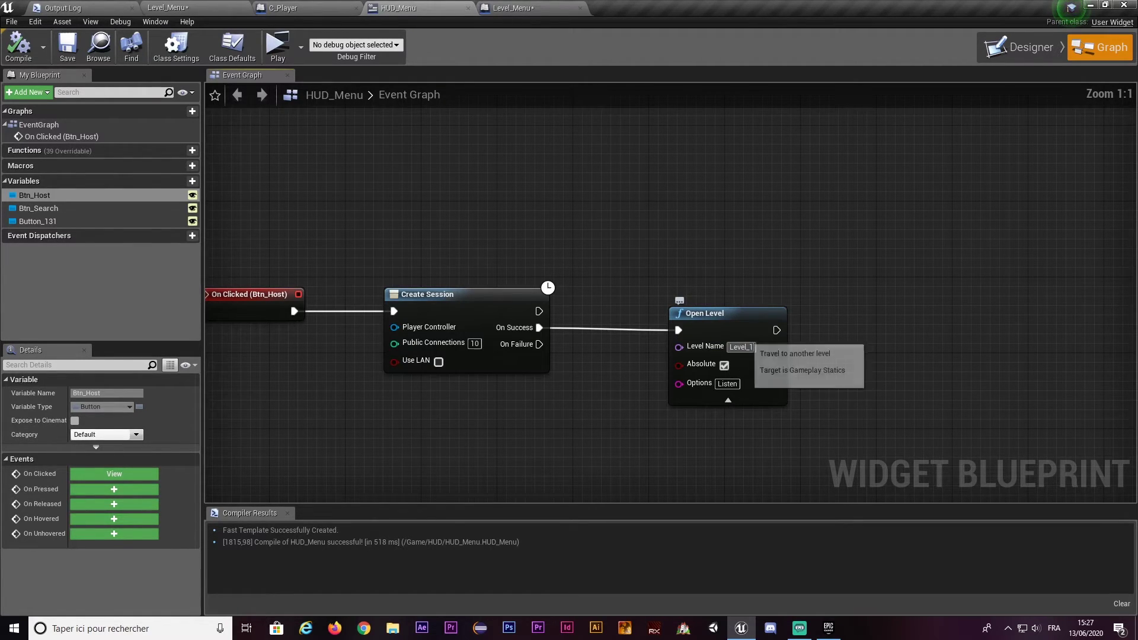
key("Return")
right_click_drag(720, 356, 523, 289)
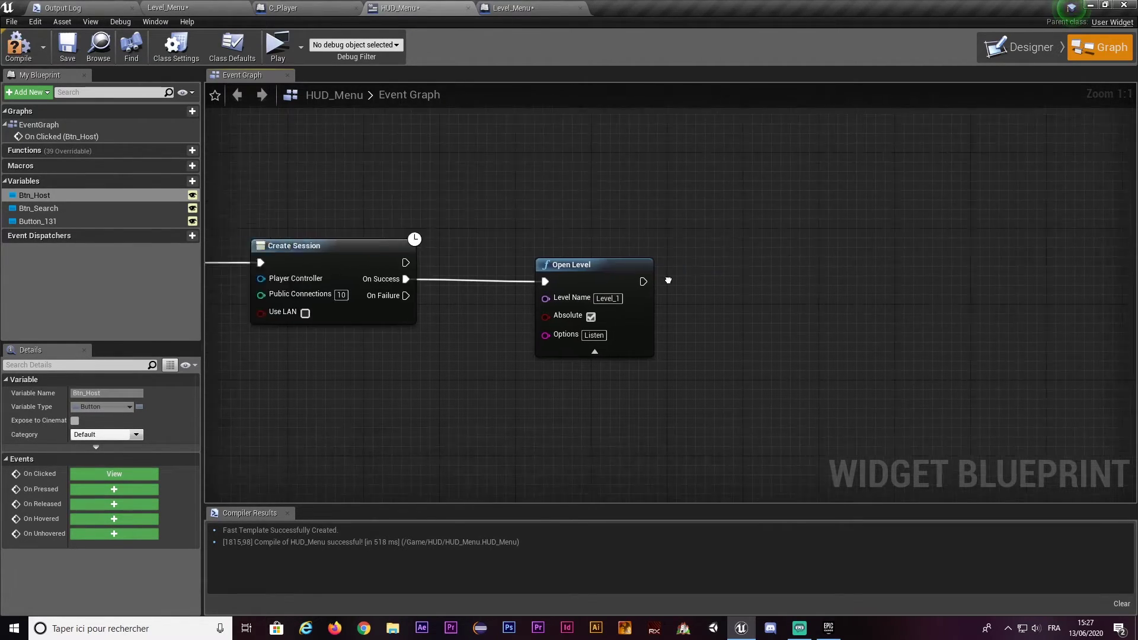
left_click(18, 46)
left_click(278, 46)
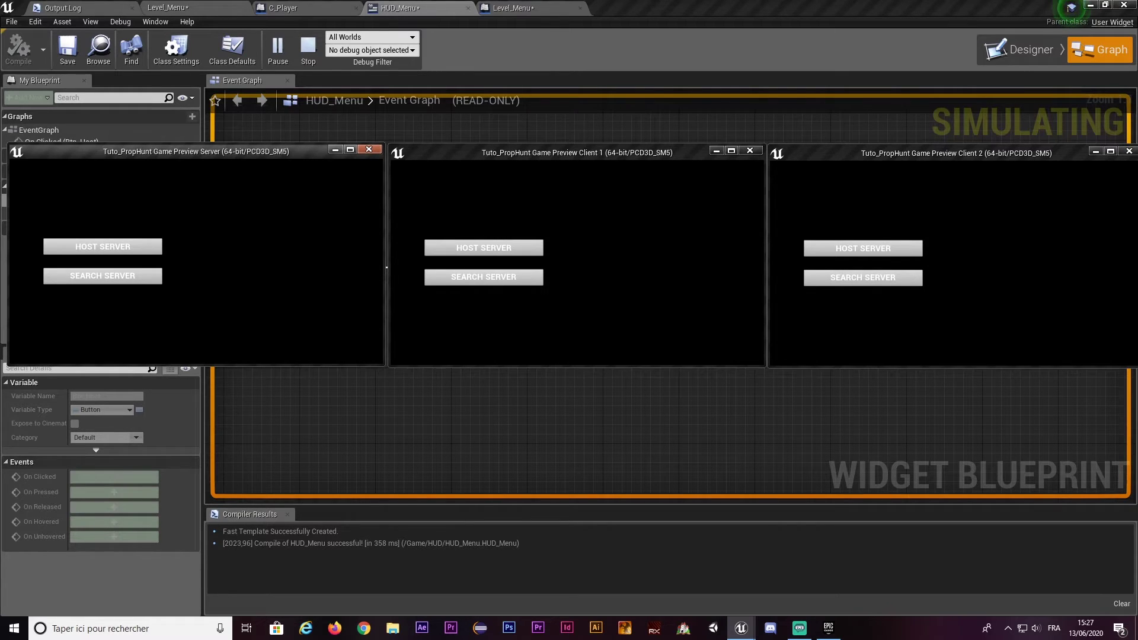
left_click(368, 148)
right_click_drag(396, 301, 532, 293)
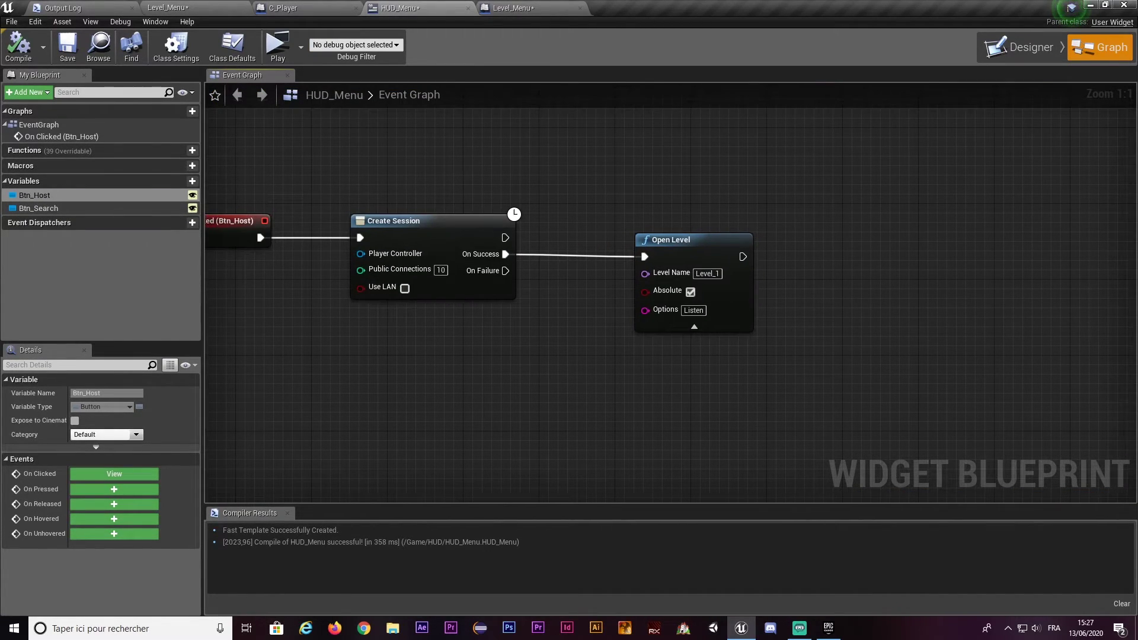
Step: Add a Get Owning Player node feeding Create Session's Player Controller input
left_click_drag(478, 323, 311, 240)
left_click_drag(537, 193, 723, 172)
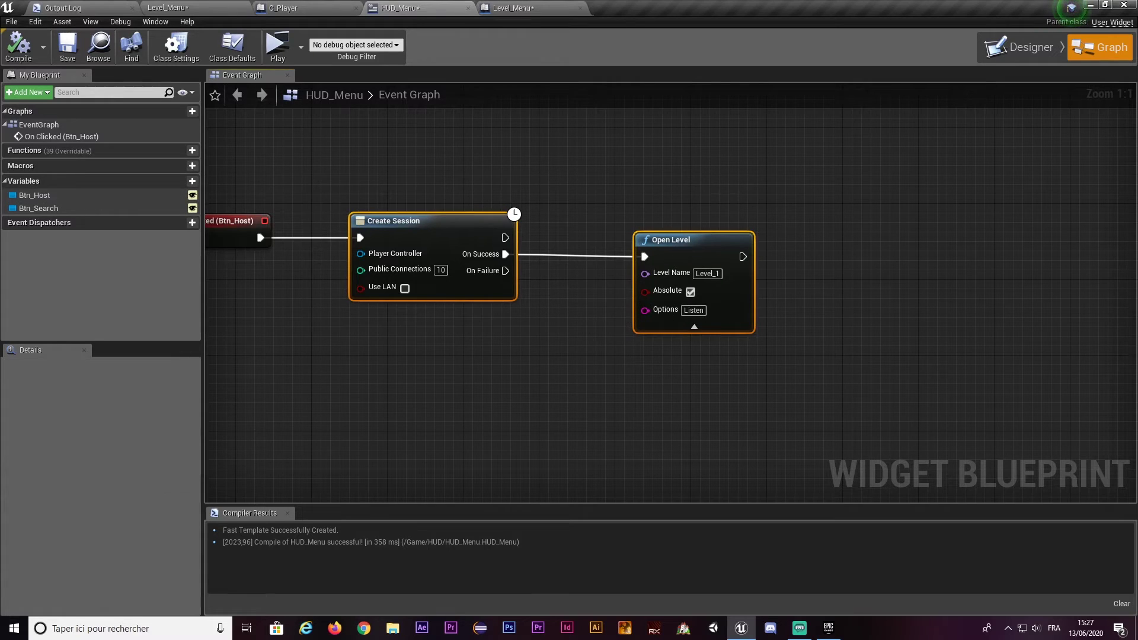
right_click_drag(416, 341, 497, 332)
left_click_drag(440, 244, 287, 330)
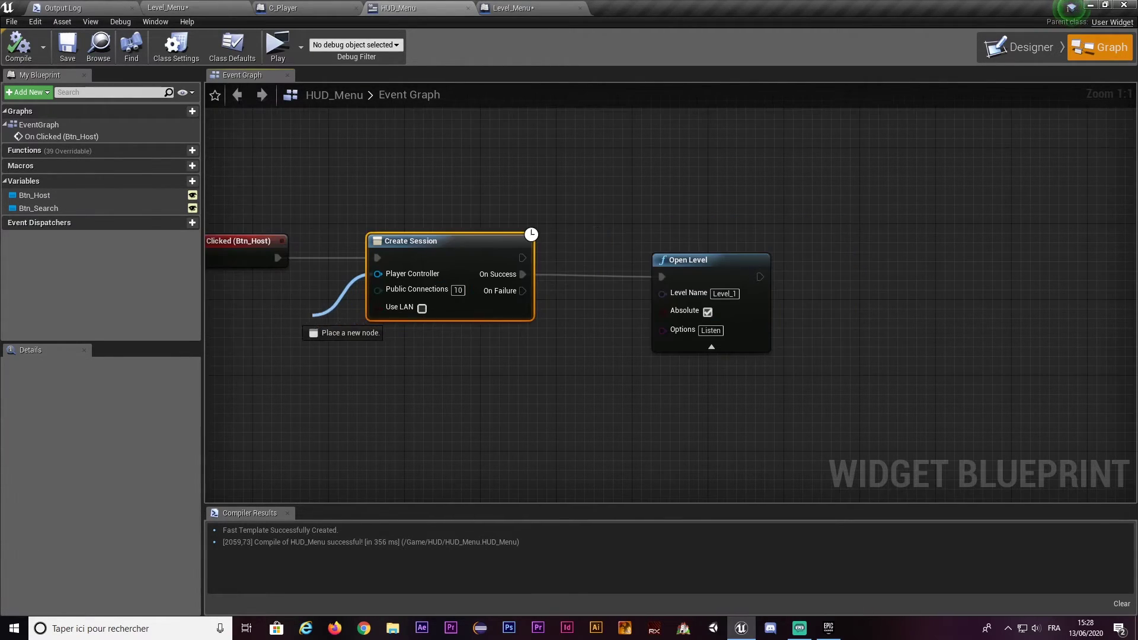
right_click_drag(356, 330, 629, 333)
left_click_drag(651, 247, 597, 314)
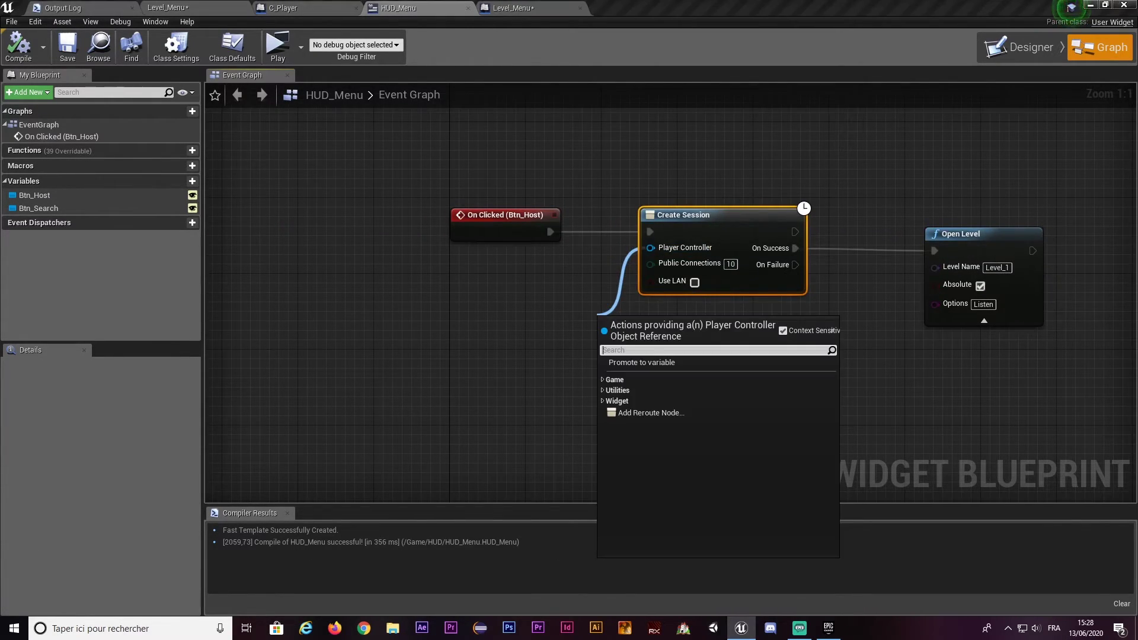
type("get owi")
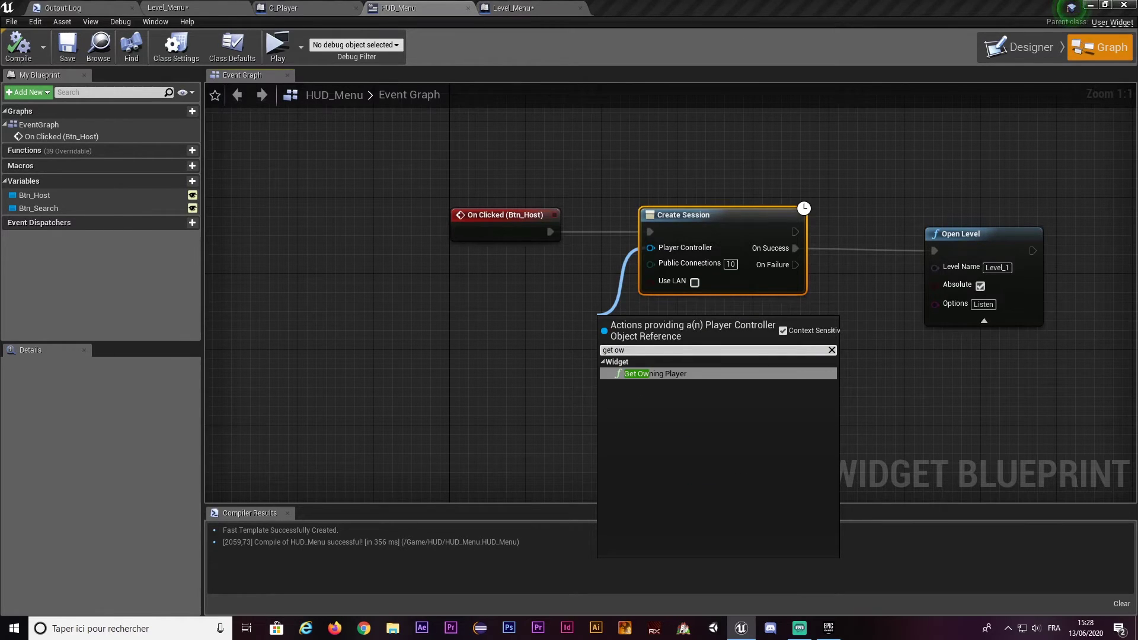
key("Return")
left_click_drag(644, 318, 492, 282)
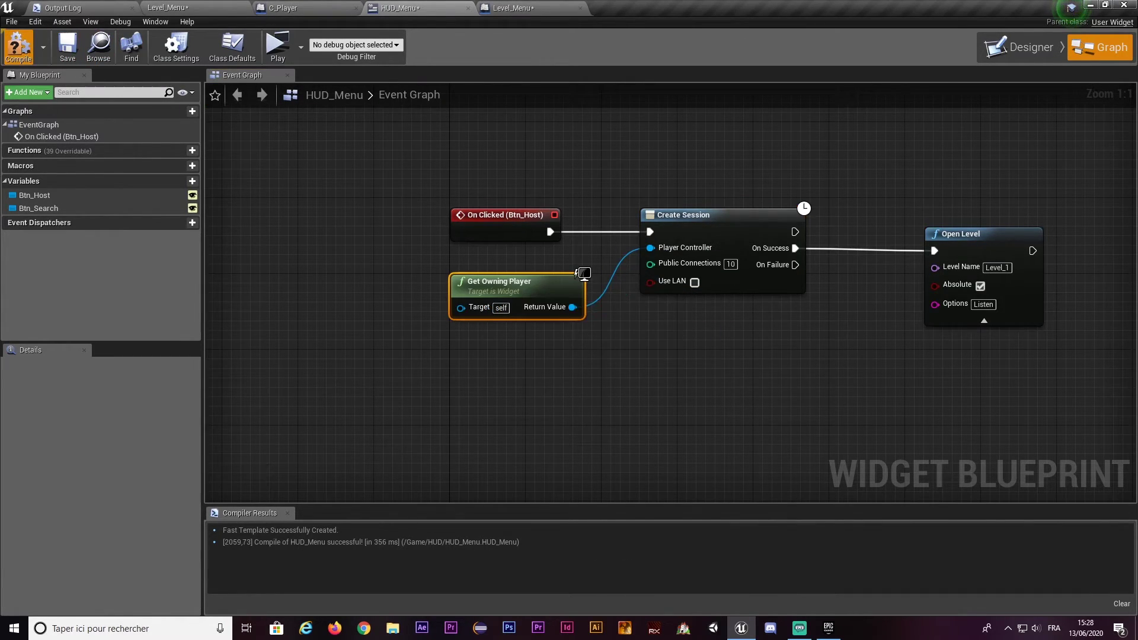
Step: Compile the widget and play-test by hosting a session from the server window
left_click(18, 46)
left_click(277, 48)
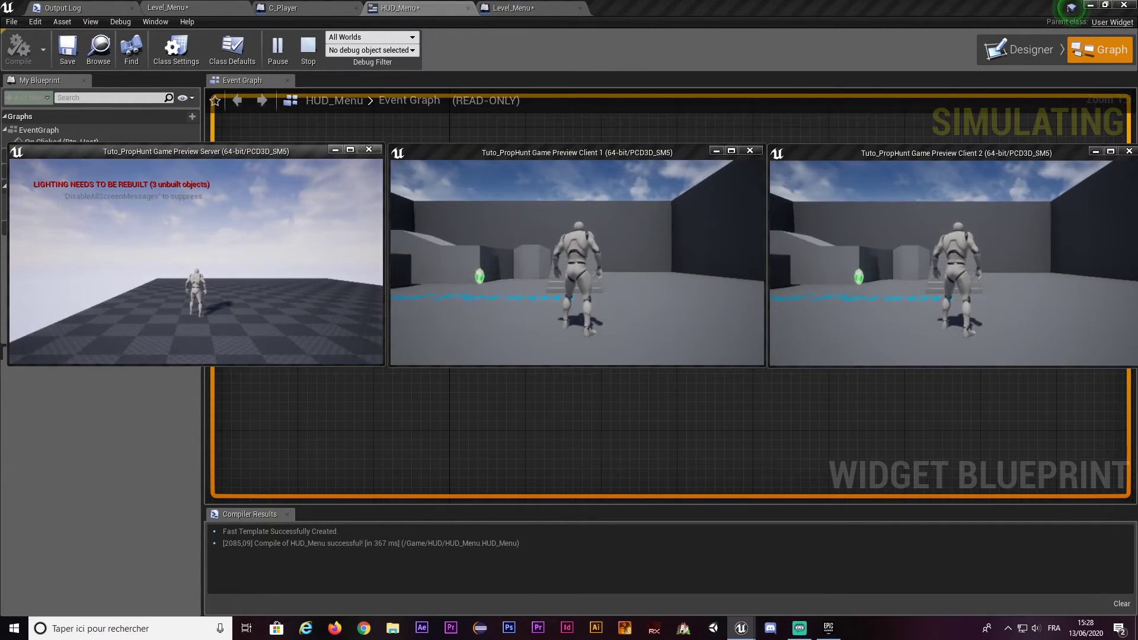
key("Escape")
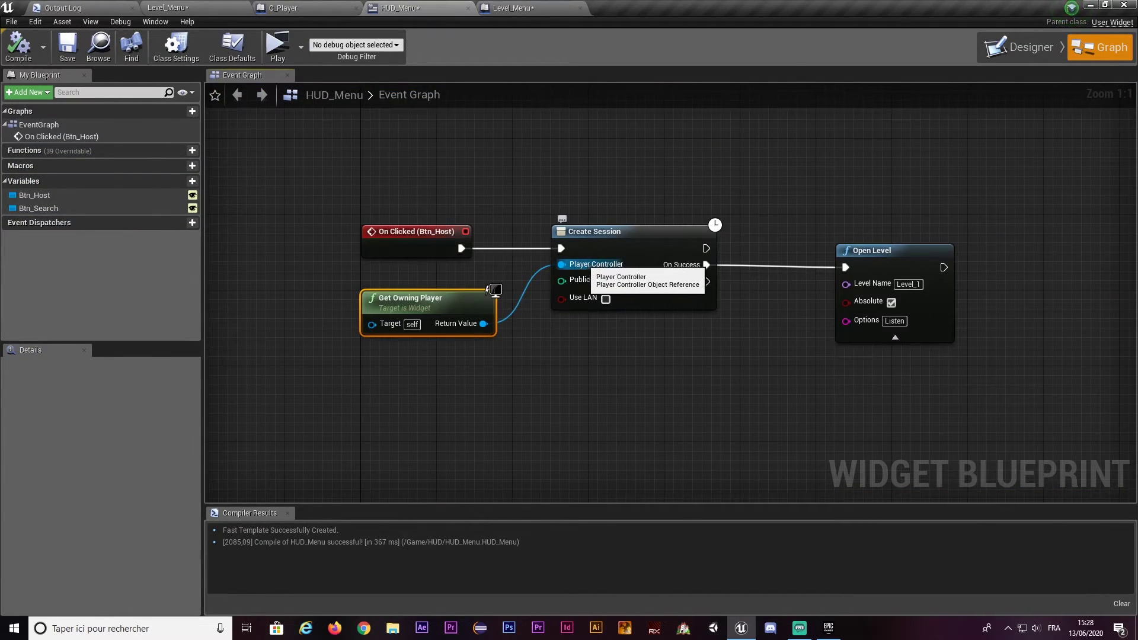
key("alt+p")
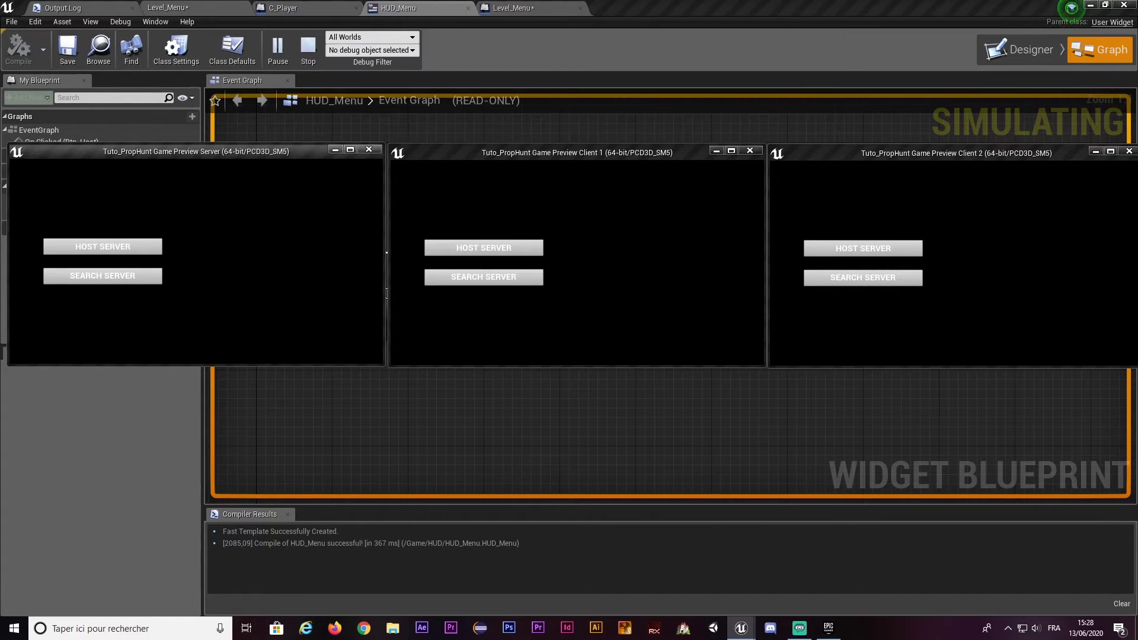
left_click(102, 247)
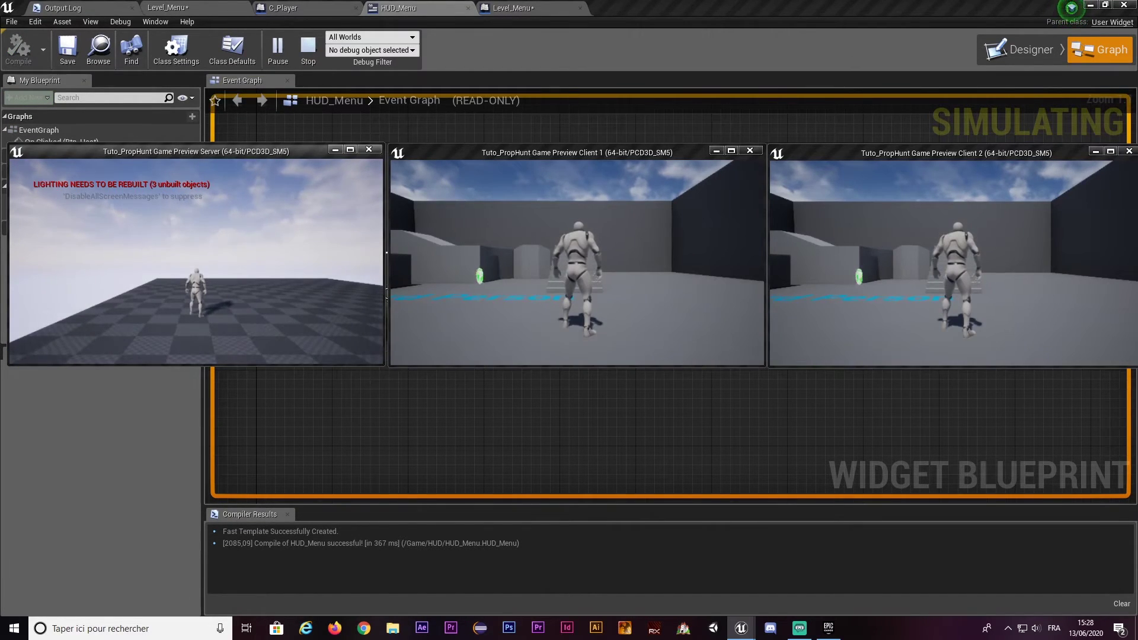
key("super")
key("super")
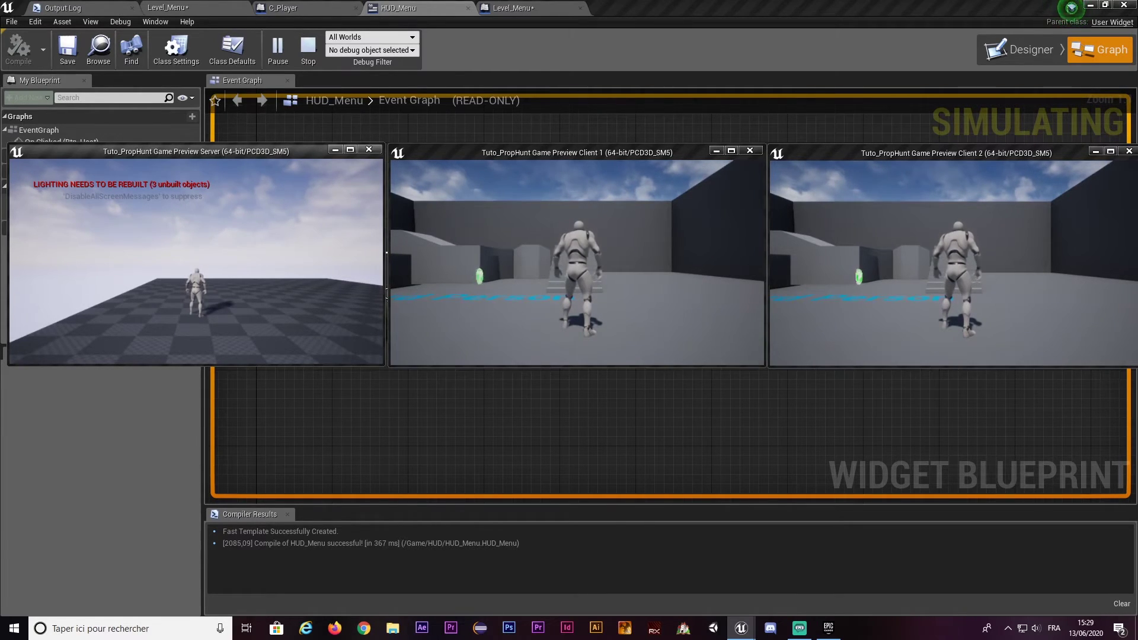
Step: In Project Settings Maps, set Game Default Map to Level_Menu and Editor Startup Map to Level_1
key("Escape")
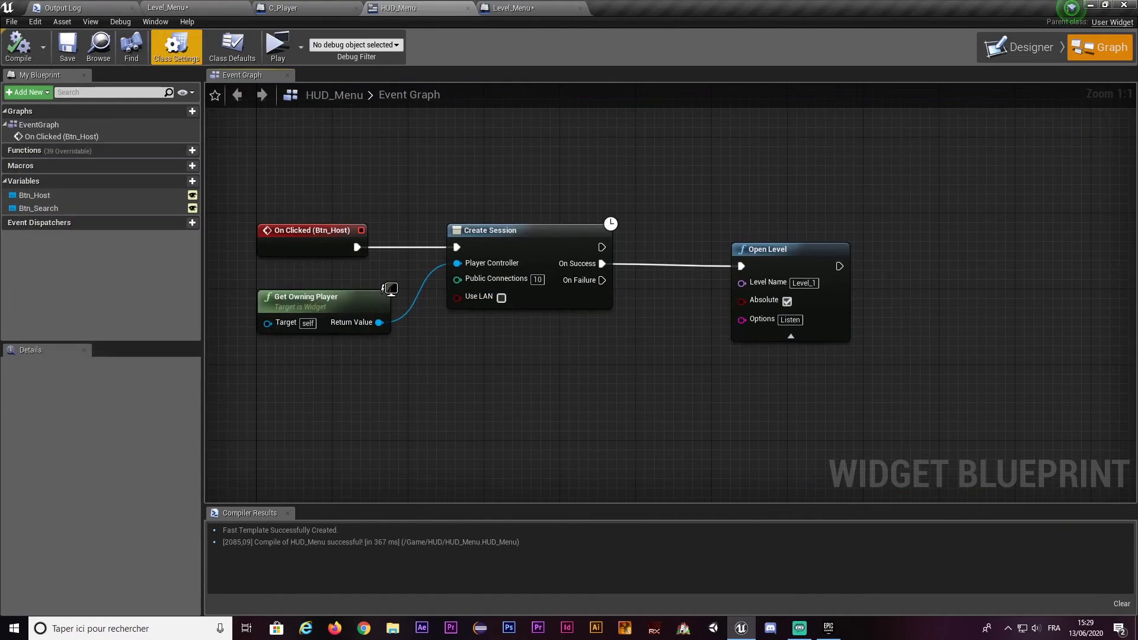
left_click(168, 8)
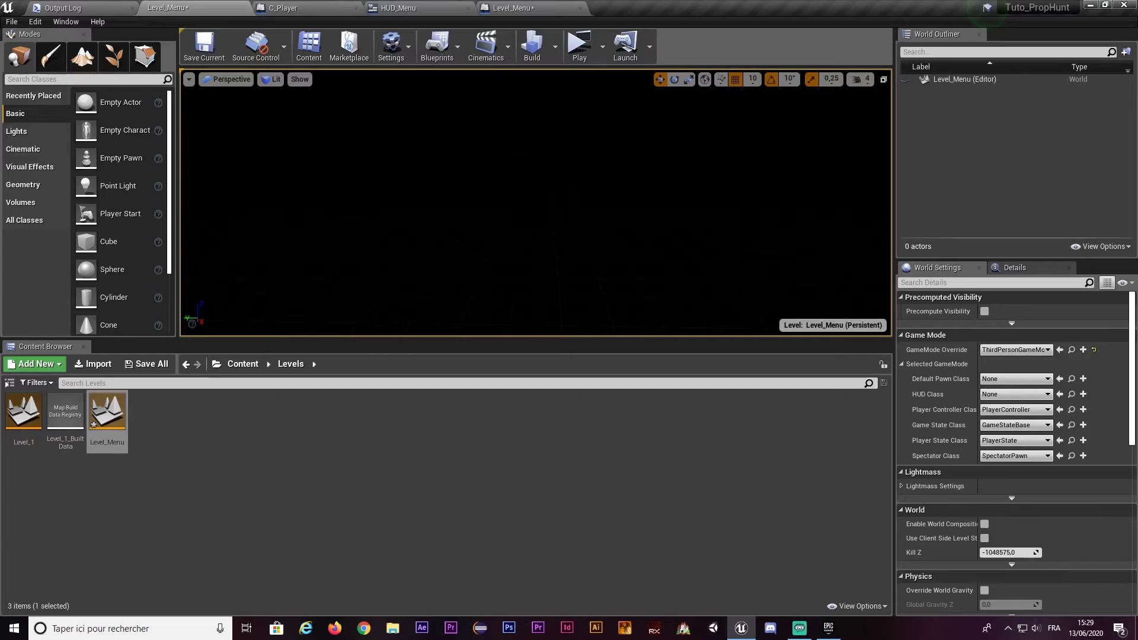
left_click(391, 47)
left_click(427, 94)
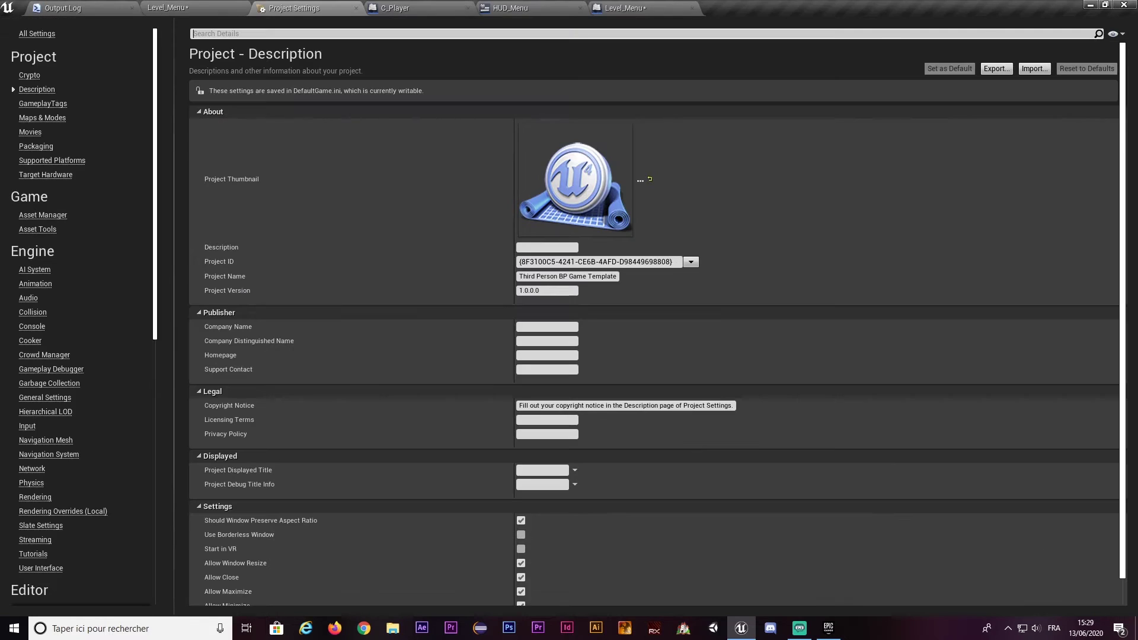
type("maps")
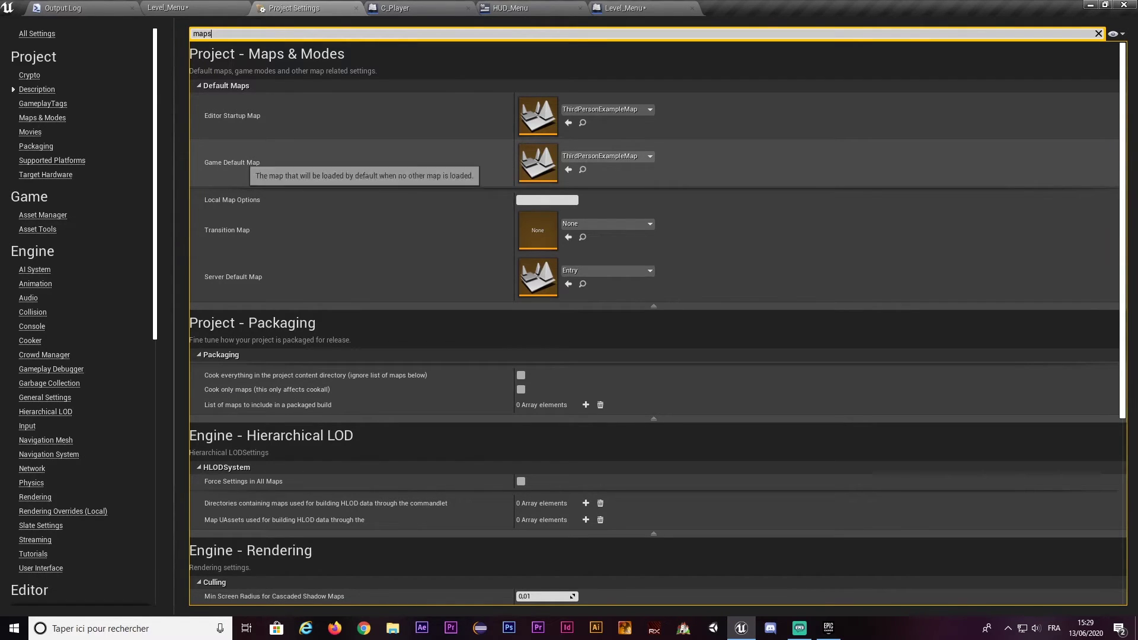
left_click(605, 155)
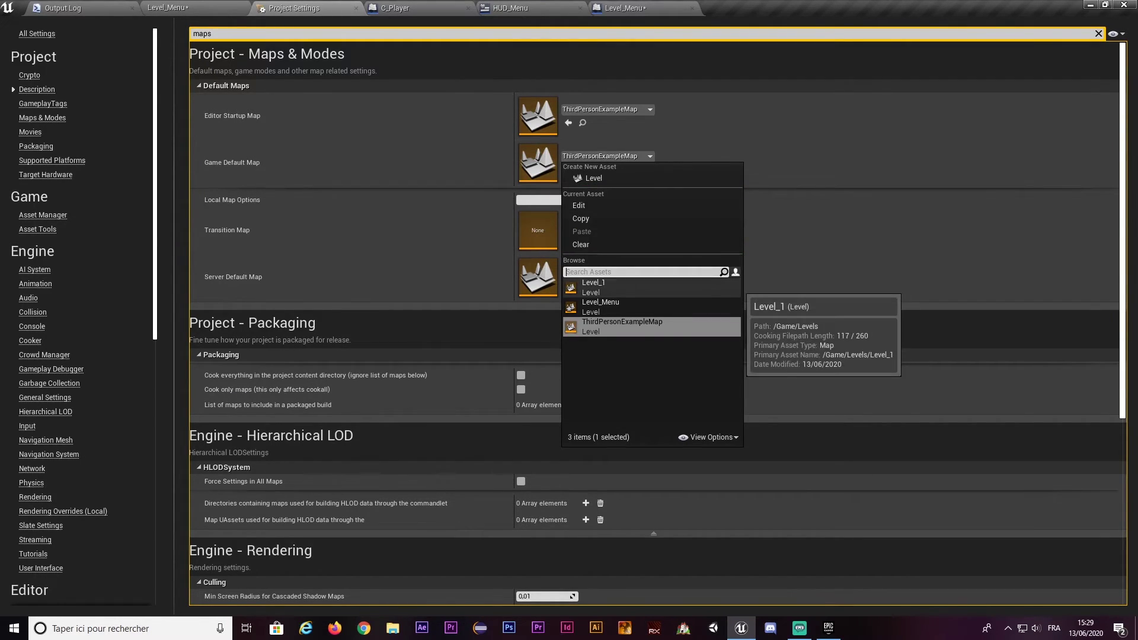
left_click(600, 306)
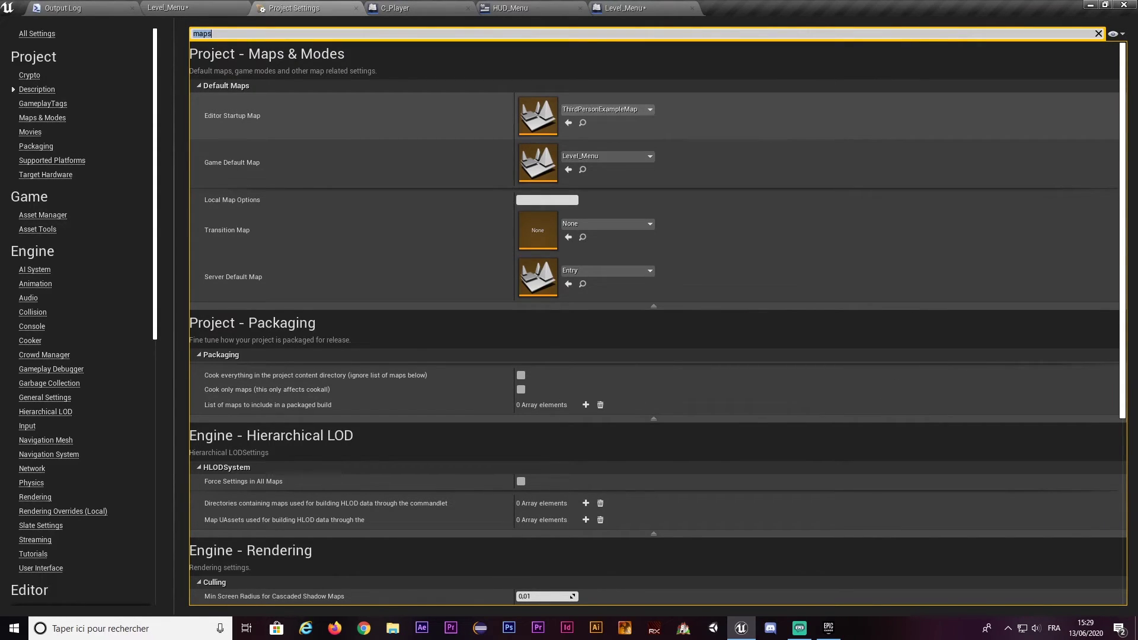
left_click(606, 110)
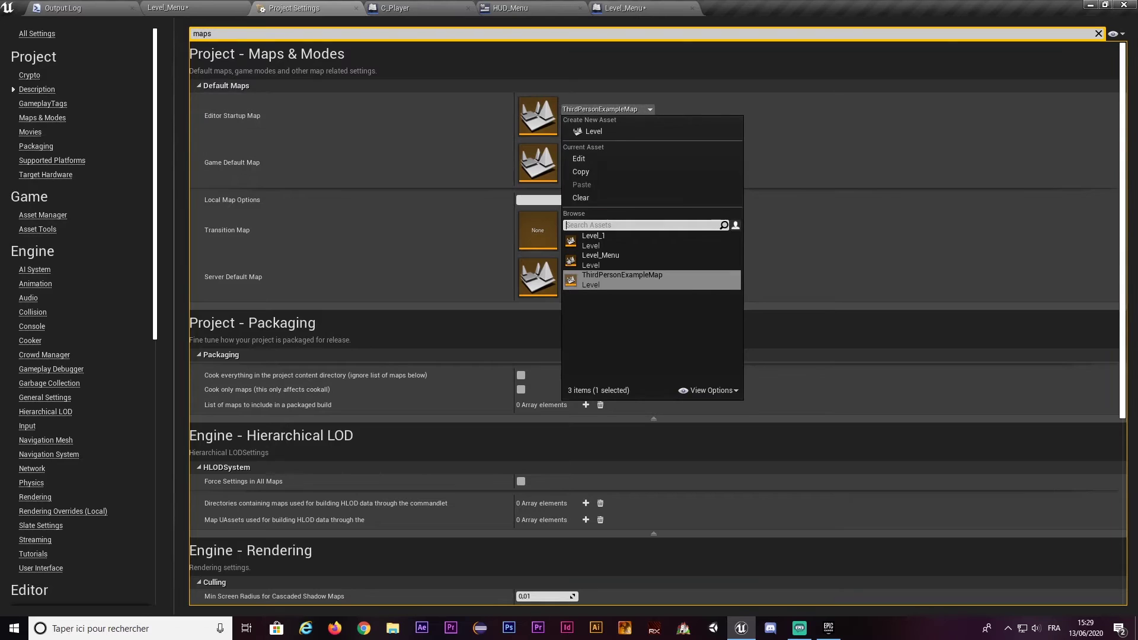
left_click(652, 240)
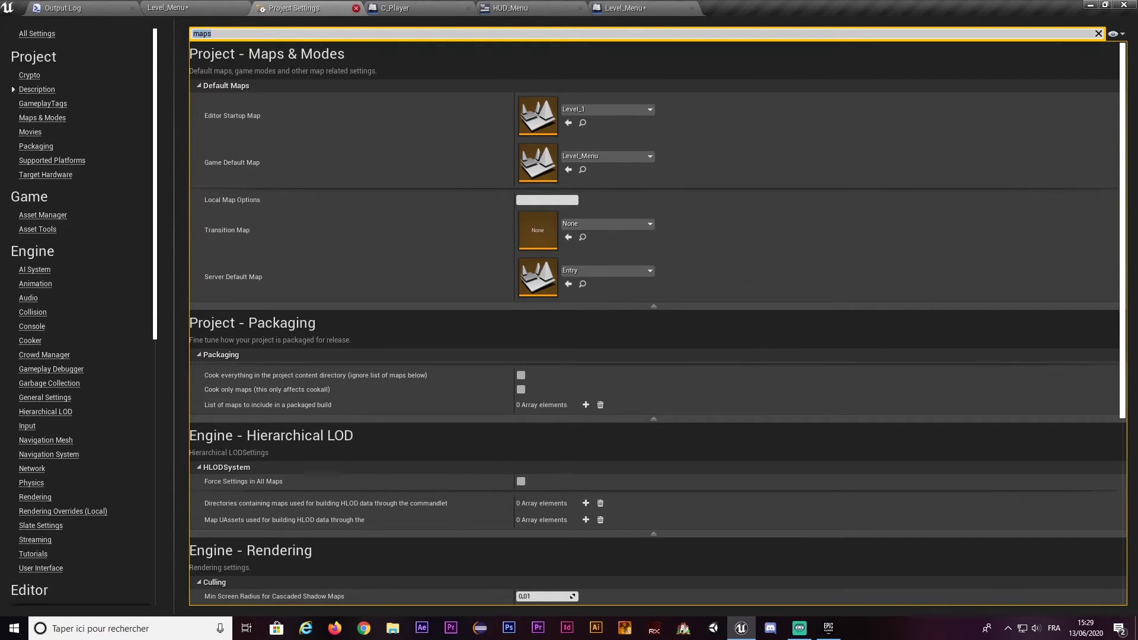
left_click(356, 7)
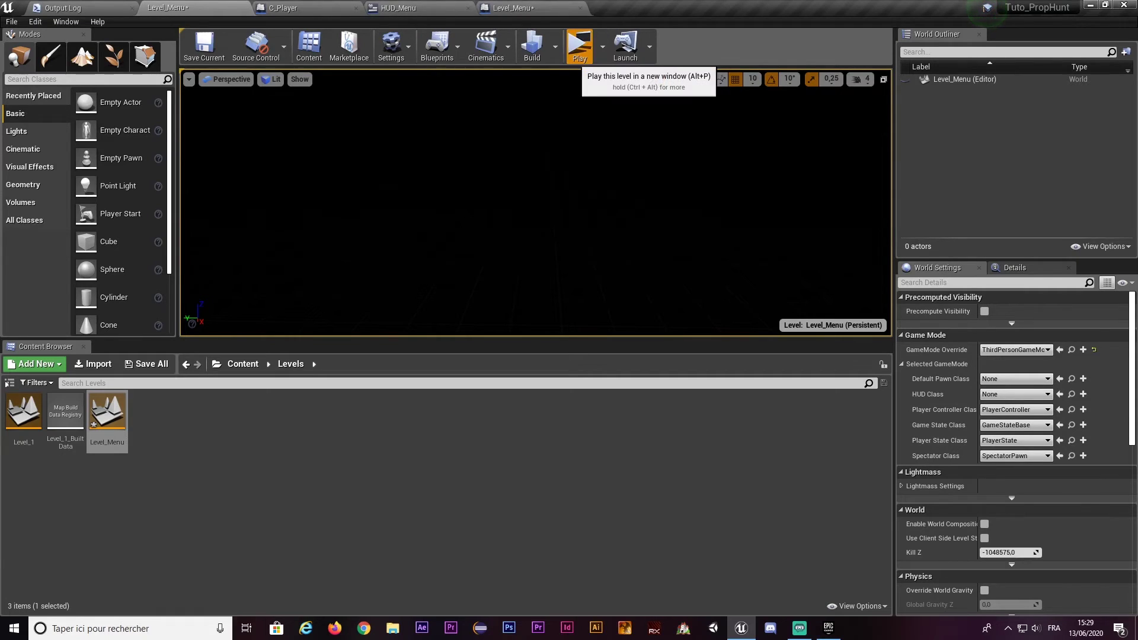
Step: Play in editor, host a server from the server window, then stop the preview
left_click(580, 50)
left_click(103, 247)
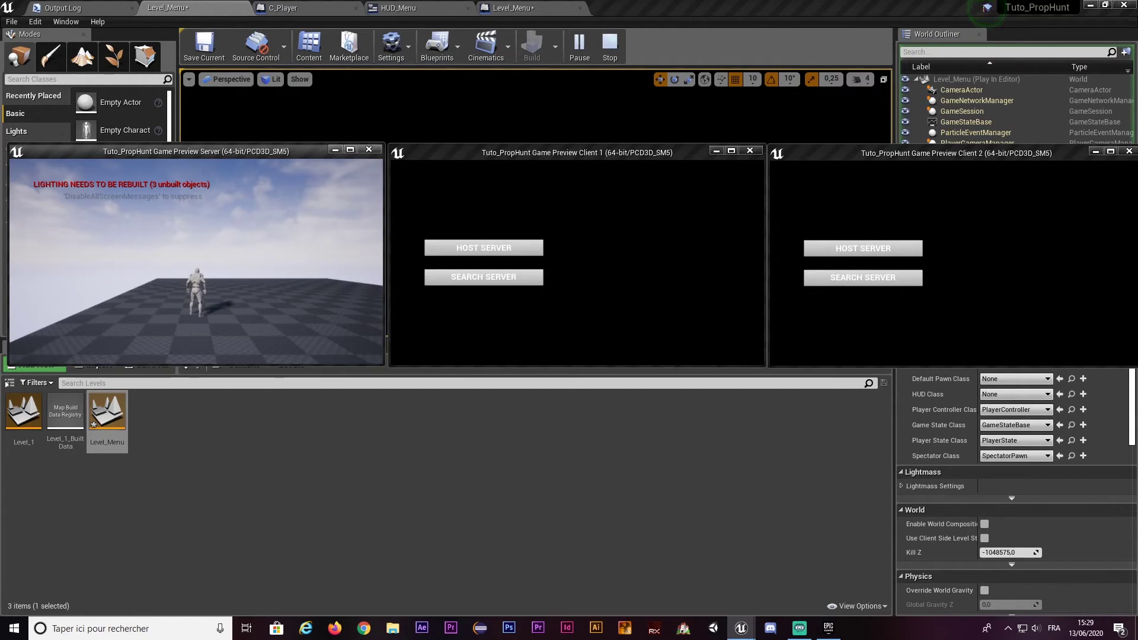
key("Escape")
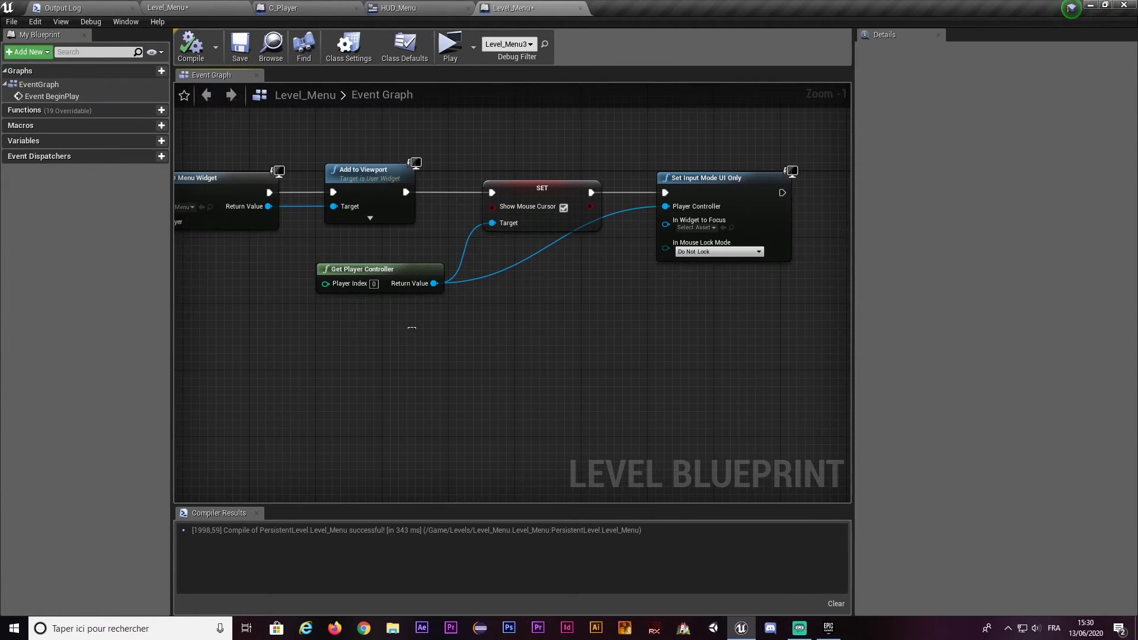
Step: Inspect the Set Input Mode UI Only node, then return to HUD_Menu's Event Graph
mouse_move(412, 328)
left_mouse_down()
mouse_move(549, 186)
mouse_move(608, 236)
left_mouse_up()
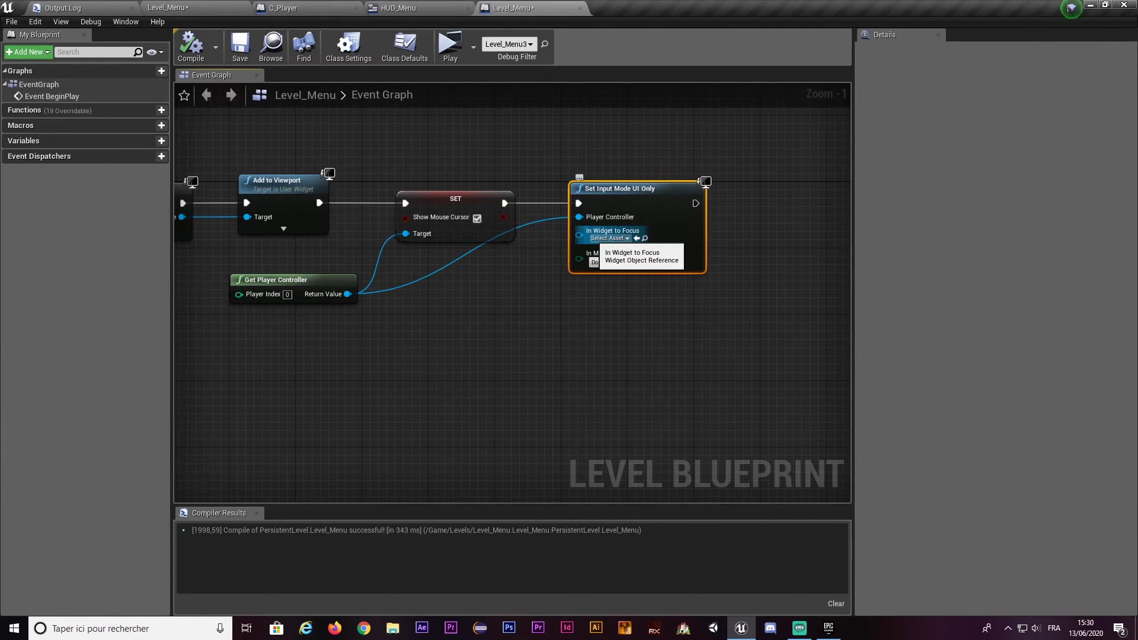
key("Escape")
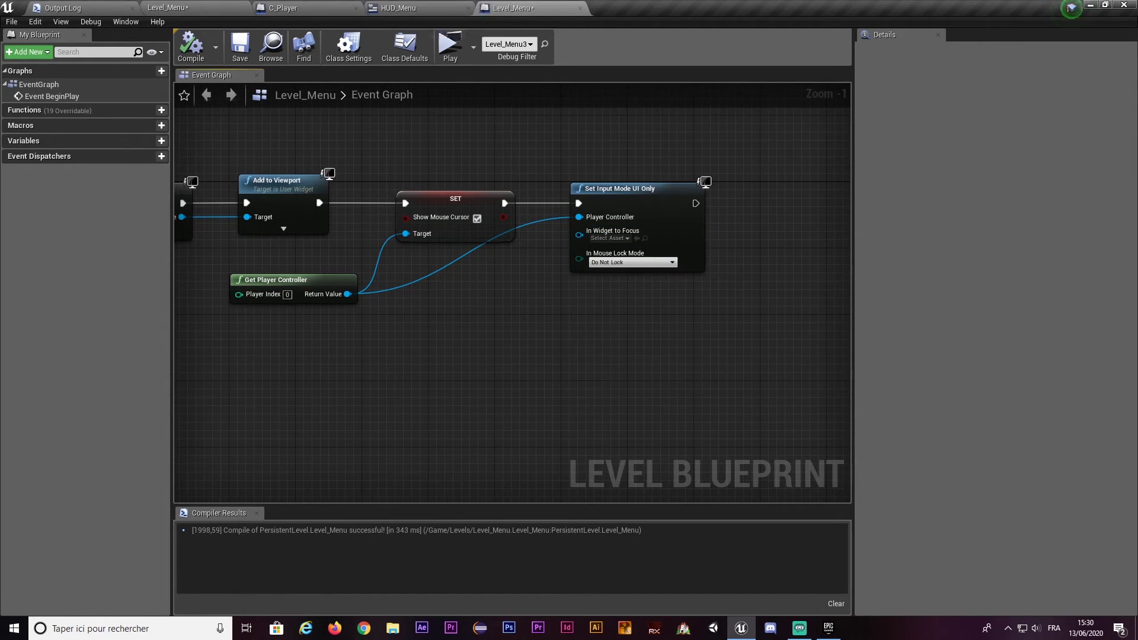
left_click(415, 8)
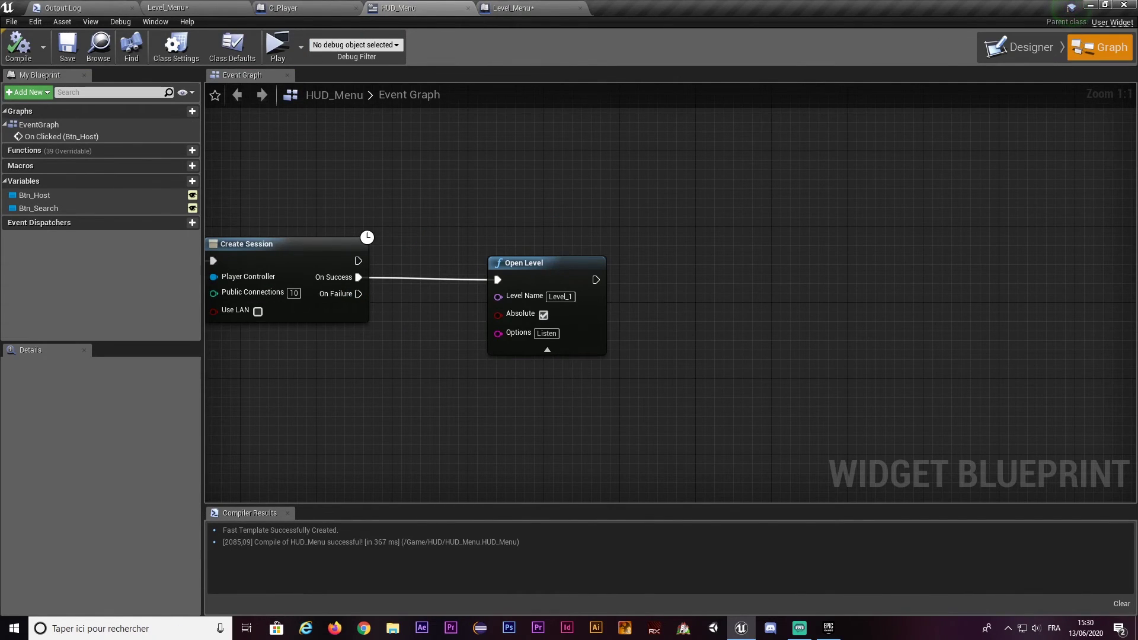
Step: Move Open Level beside Create Session and add a Get Owning Player node after it
right_click_drag(507, 275, 661, 257)
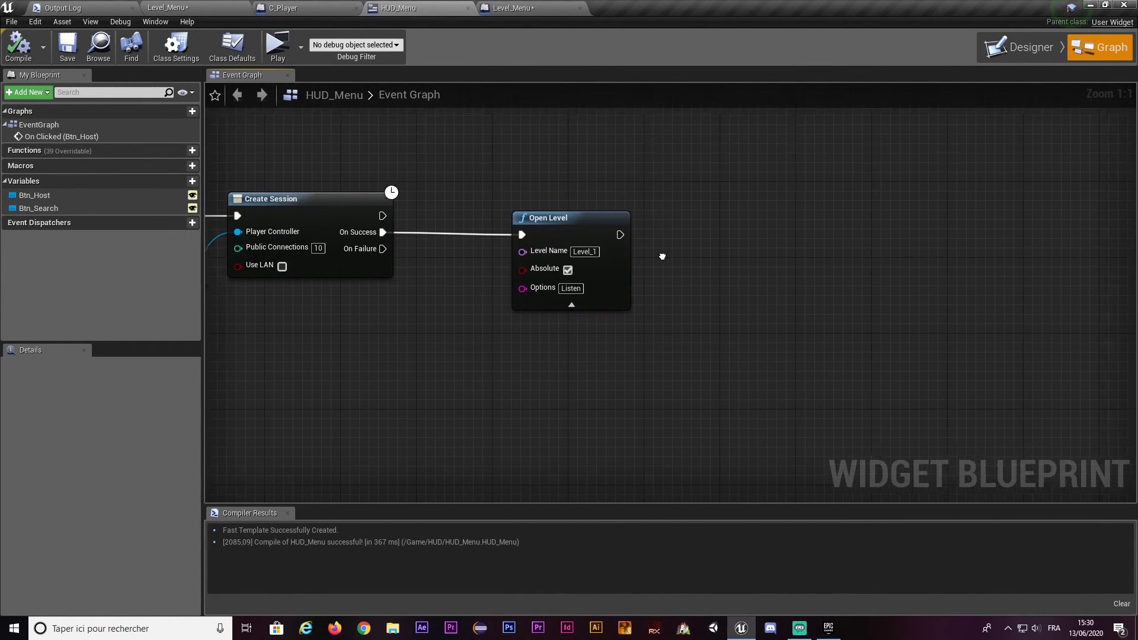
left_click_drag(569, 267, 491, 265)
right_click_drag(491, 265, 757, 235)
left_click(356, 231)
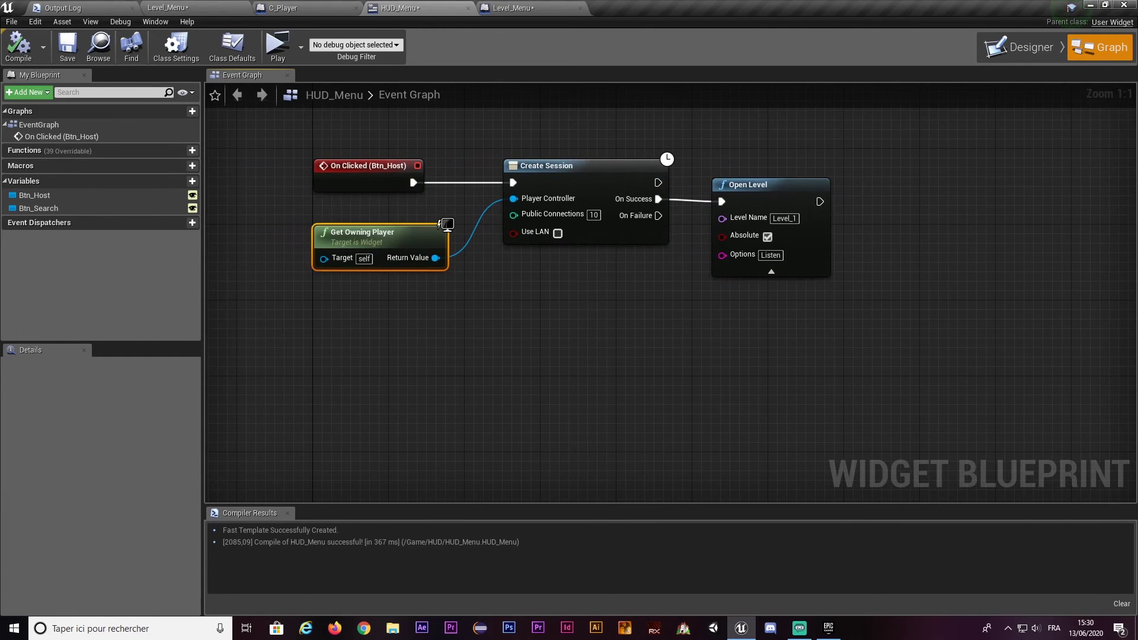
right_click_drag(936, 329, 640, 336)
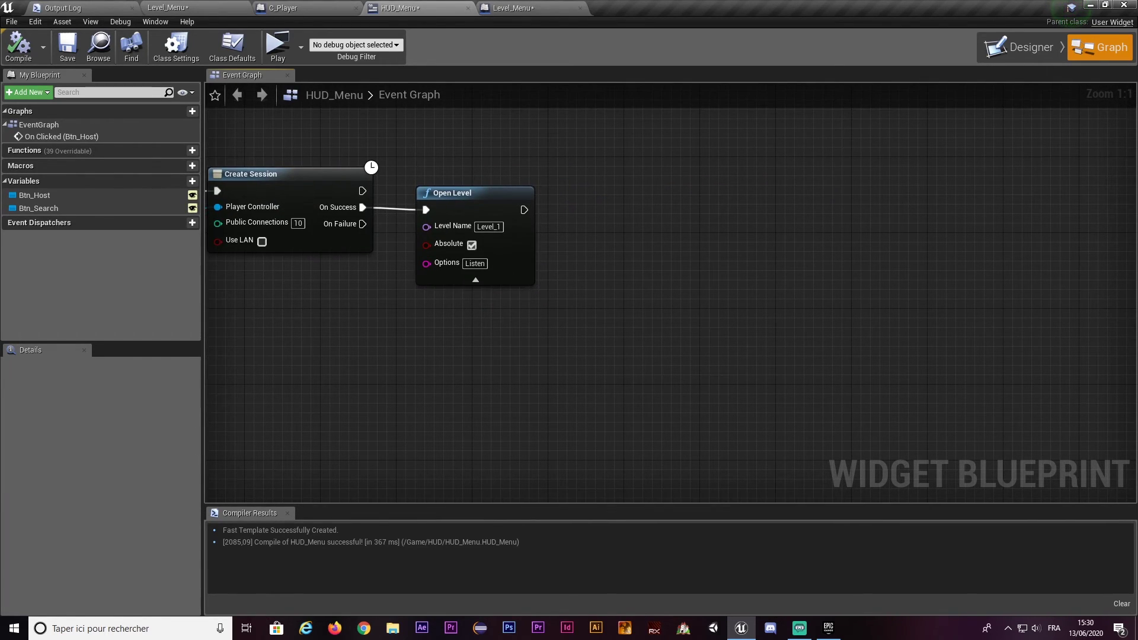
right_click(581, 300)
type("get o")
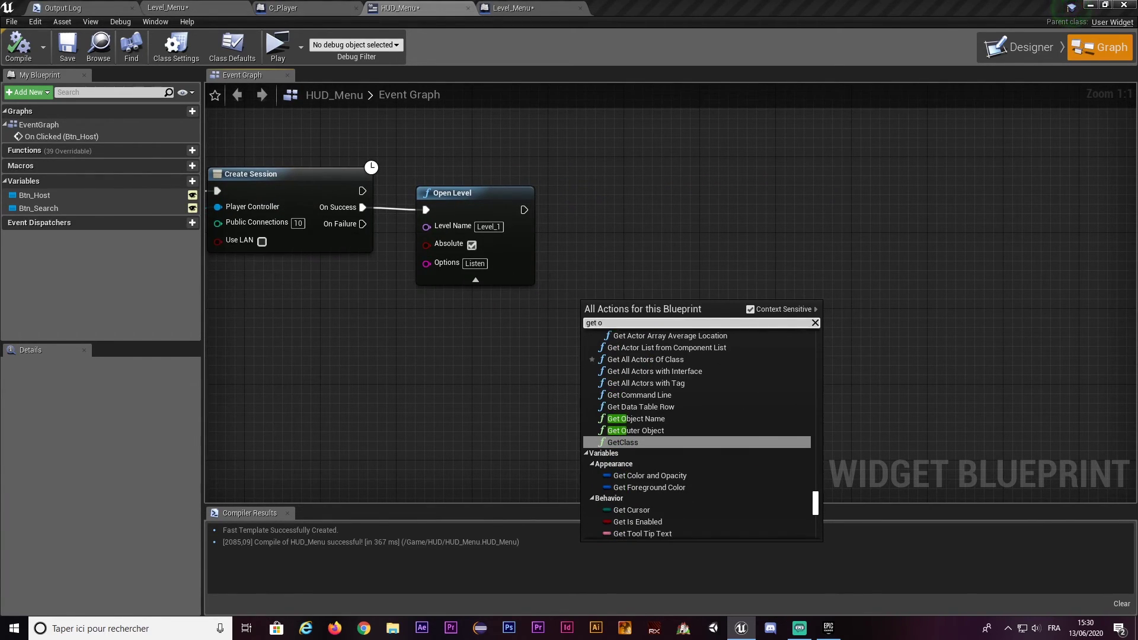
key("Escape")
key("ctrl+v")
right_click_drag(682, 299, 606, 296)
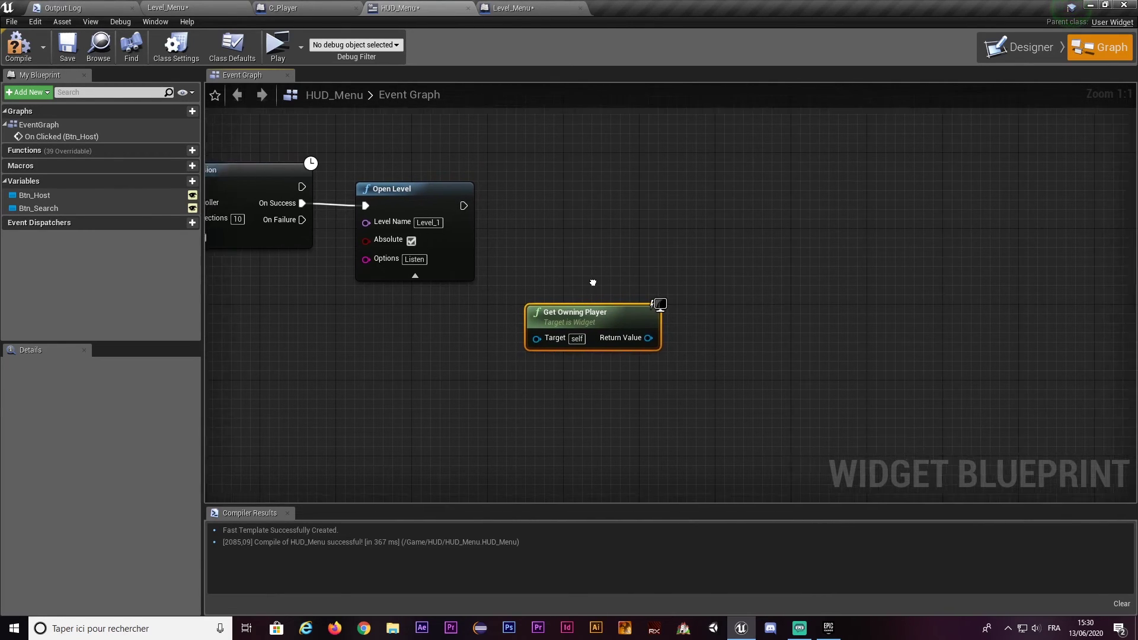
Step: Add a SET Show Mouse Cursor node, left unchecked, wired to run after Open Level
left_click_drag(594, 330, 654, 243)
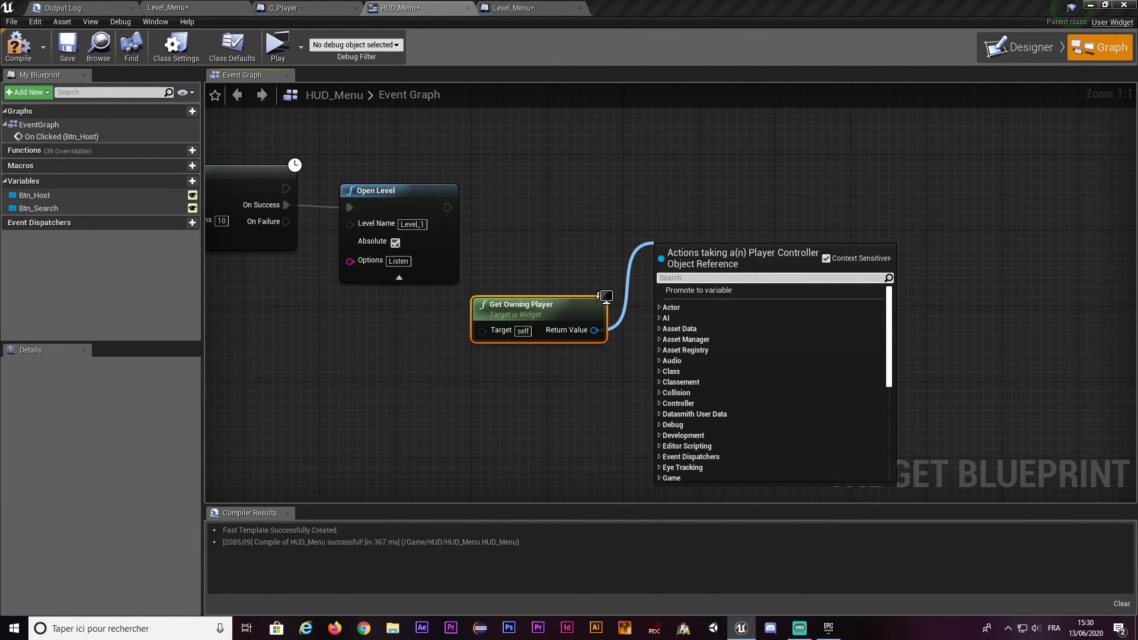
type("set")
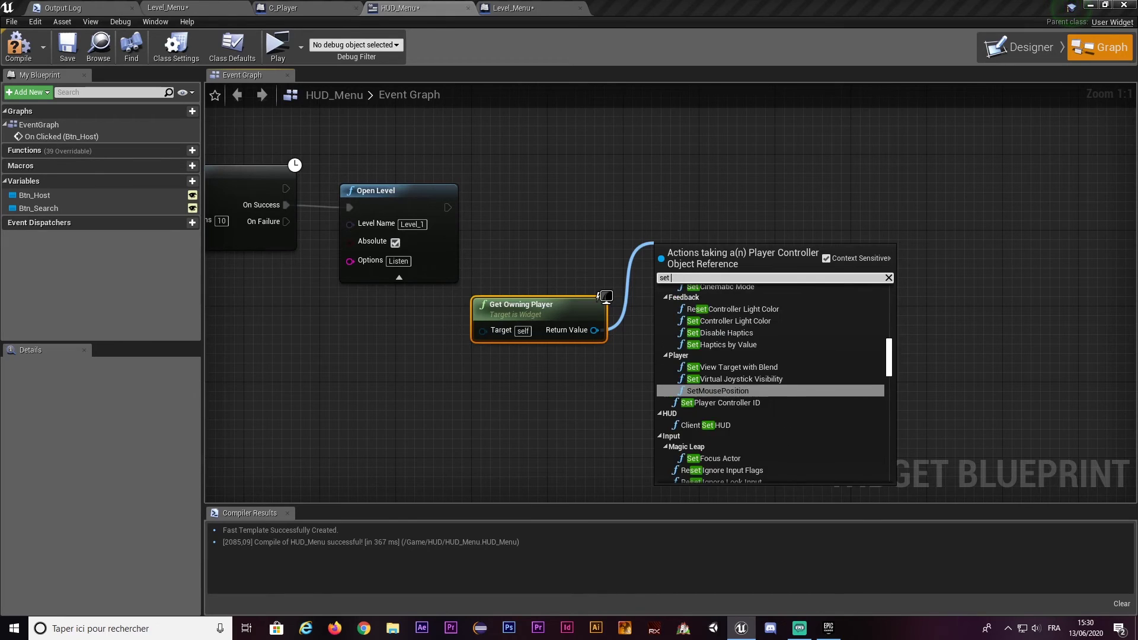
type(" sho")
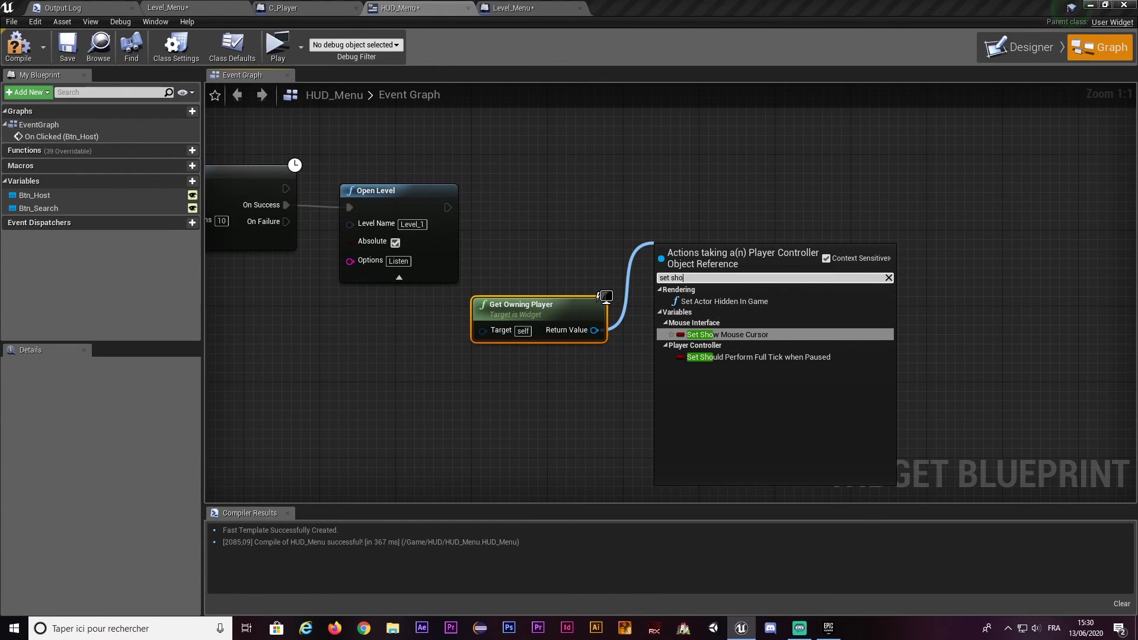
key("Return")
left_click_drag(448, 207, 654, 198)
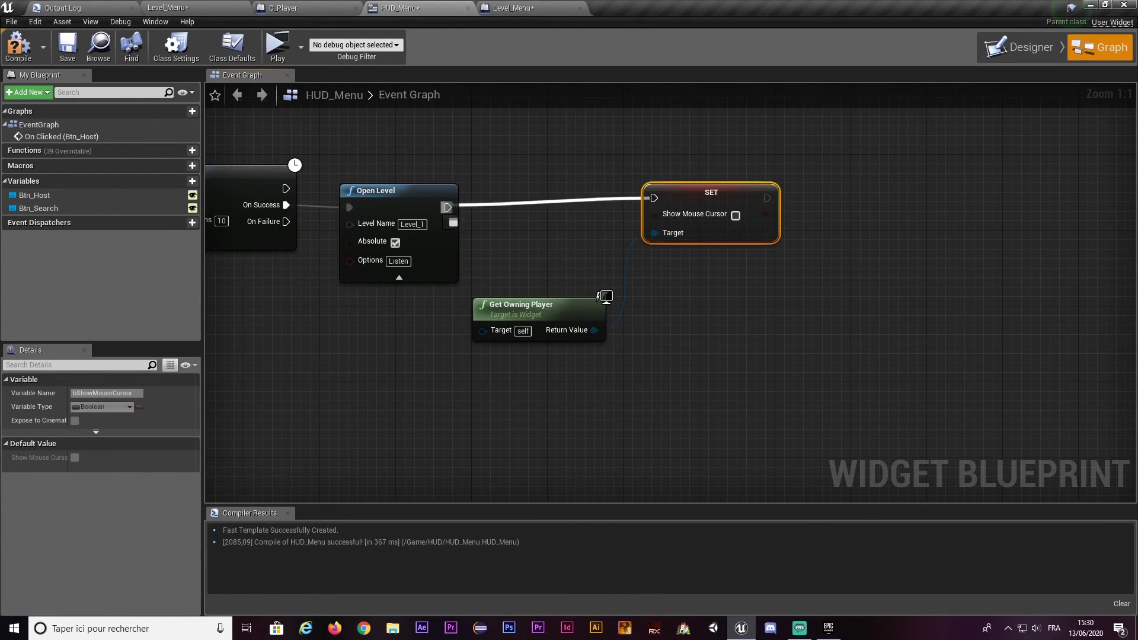
left_click(604, 298)
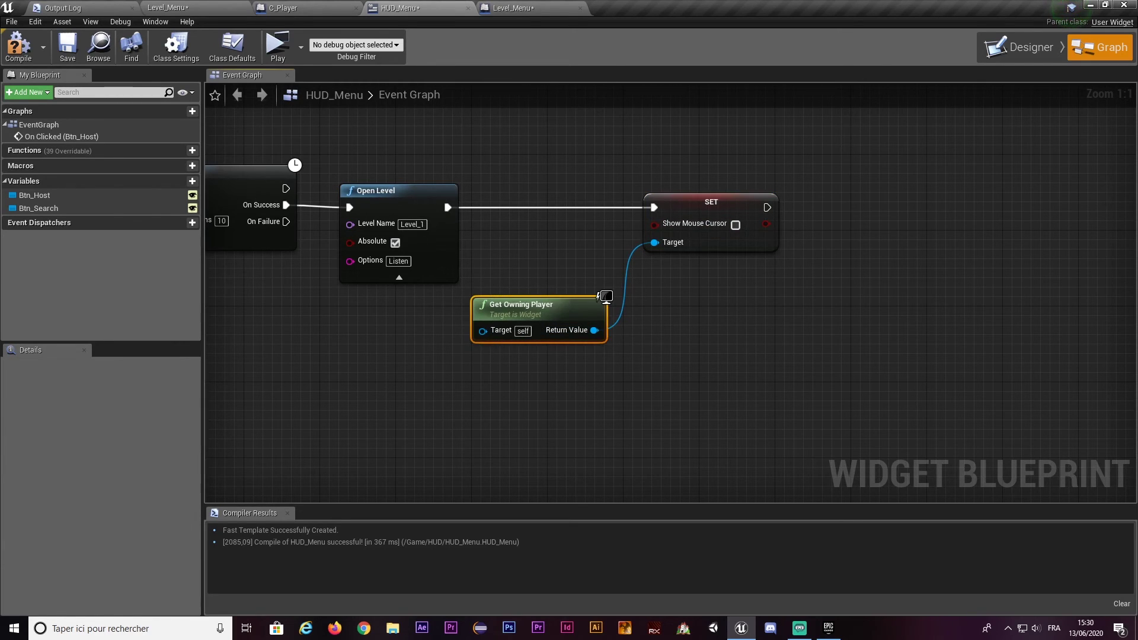
key("Escape")
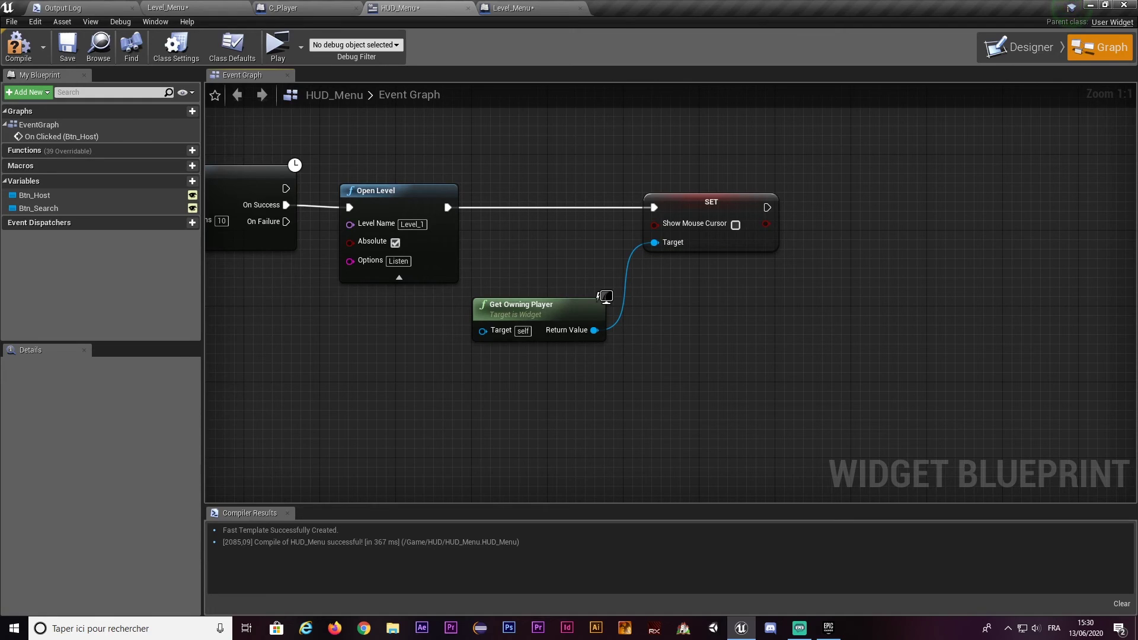
left_click_drag(598, 294, 599, 266)
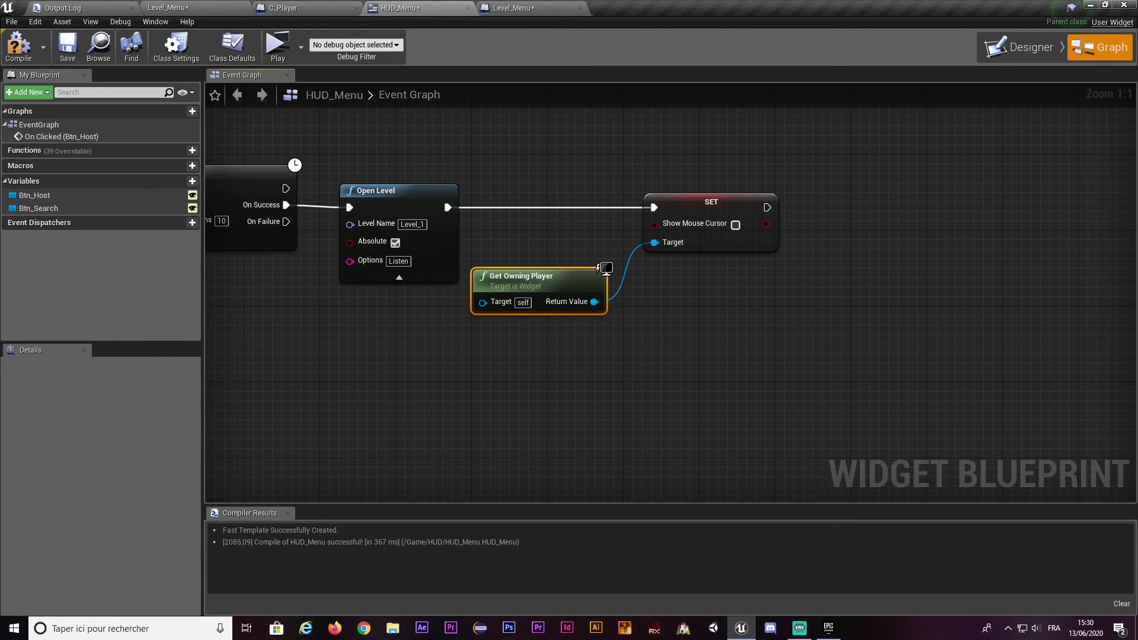
right_click_drag(600, 267, 504, 280)
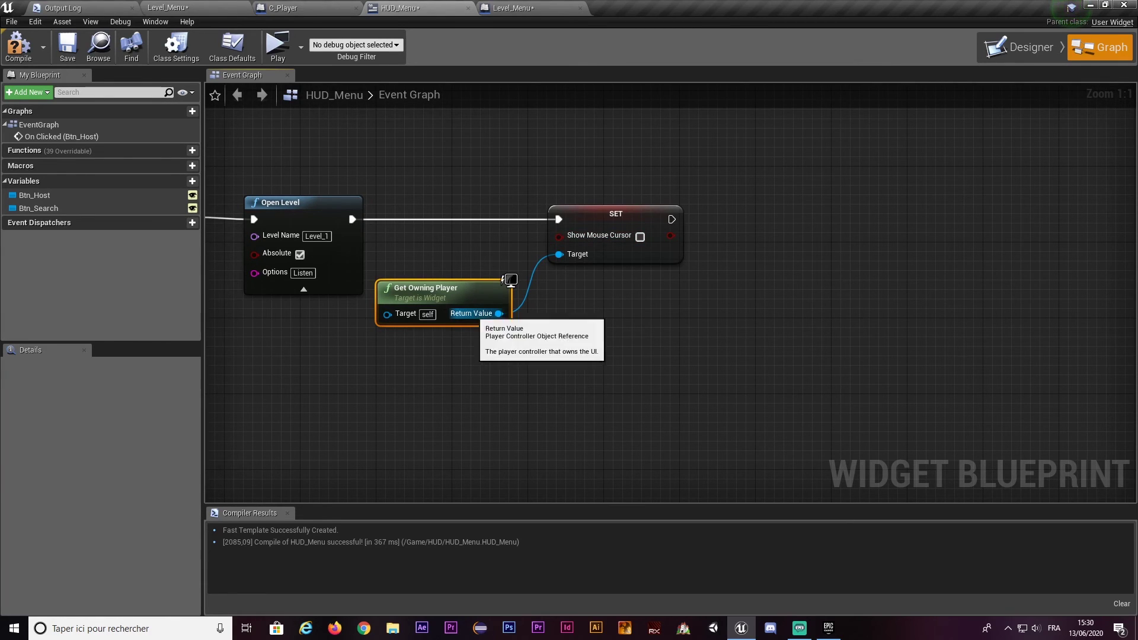
Step: Add Set Input Mode Game Only after the SET node and compile HUD_Menu
left_click_drag(499, 314, 555, 313)
type("set input")
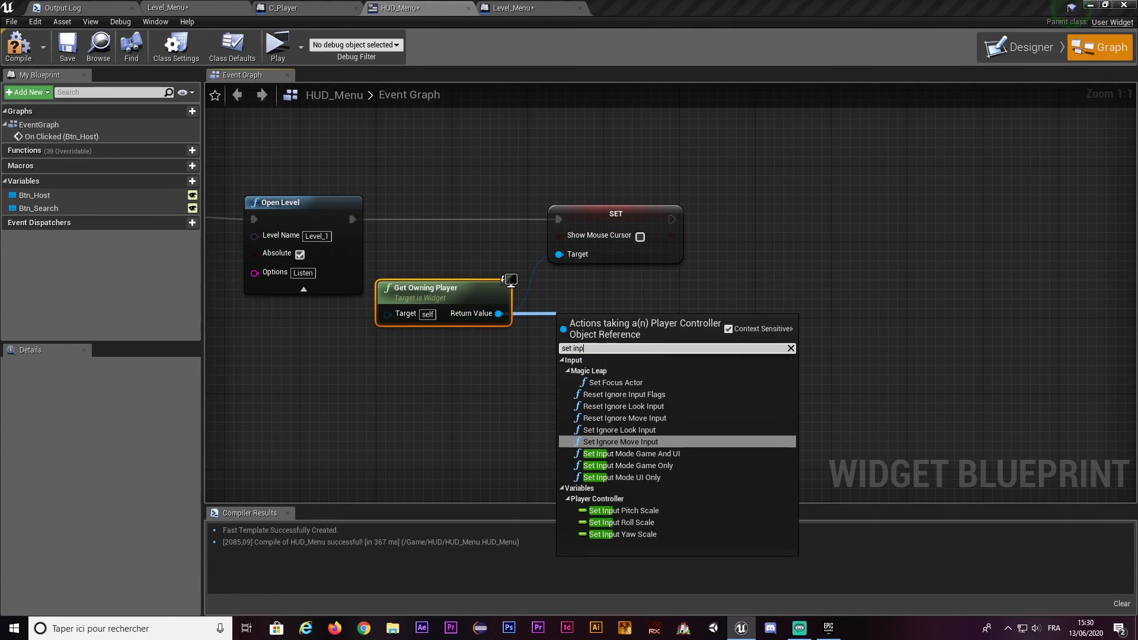
left_click(628, 466)
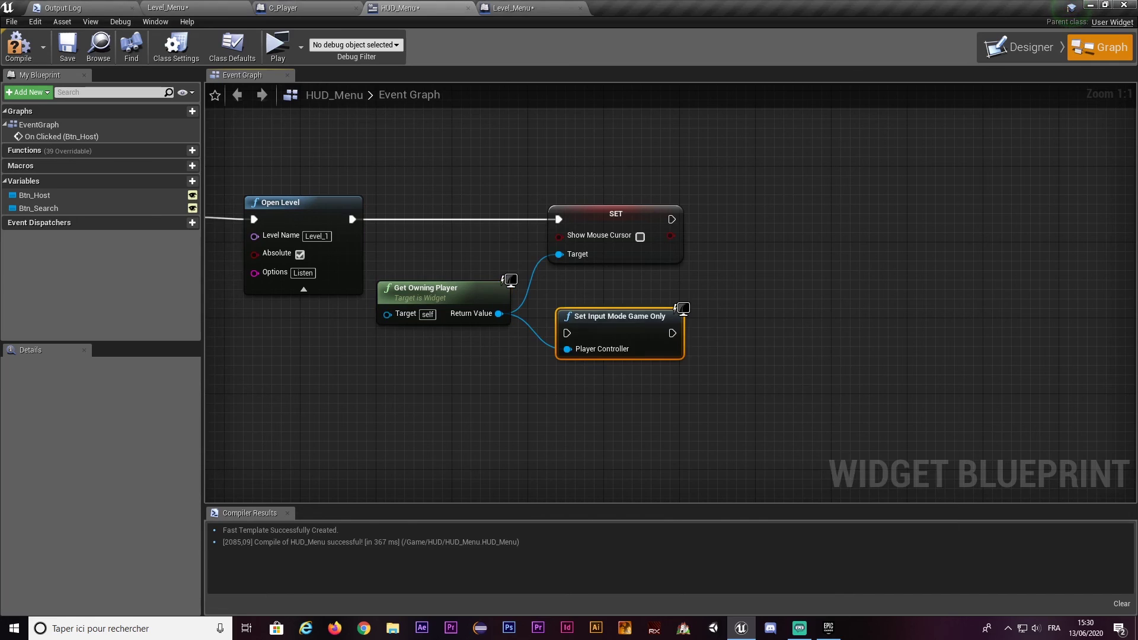
mouse_move(614, 323)
left_mouse_down()
mouse_move(794, 209)
mouse_move(671, 219)
left_mouse_up()
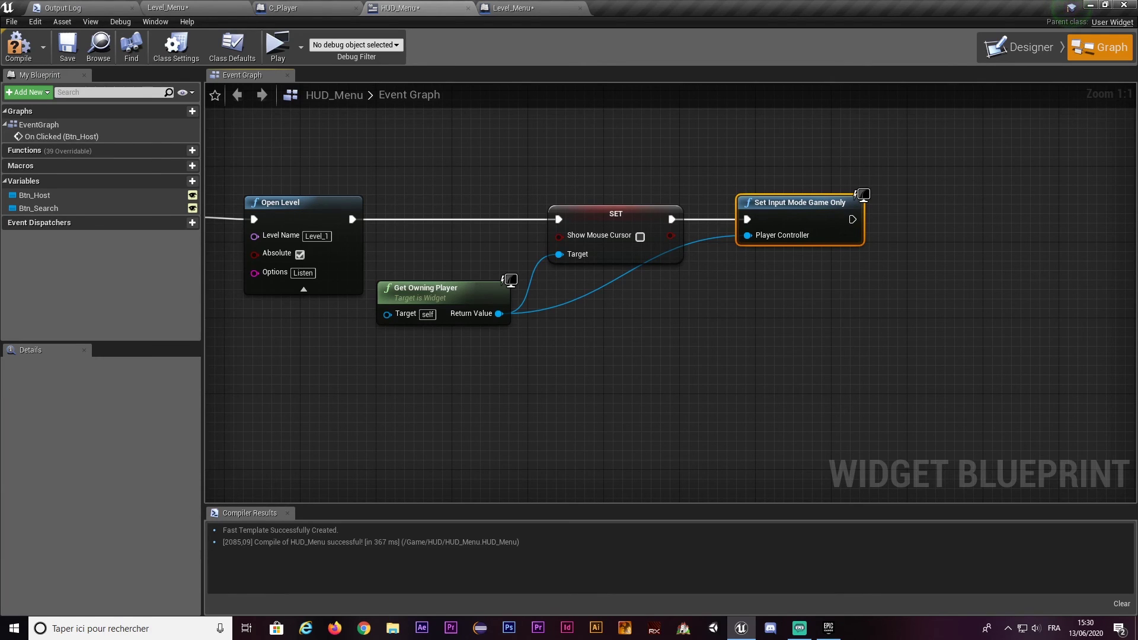
left_click(18, 46)
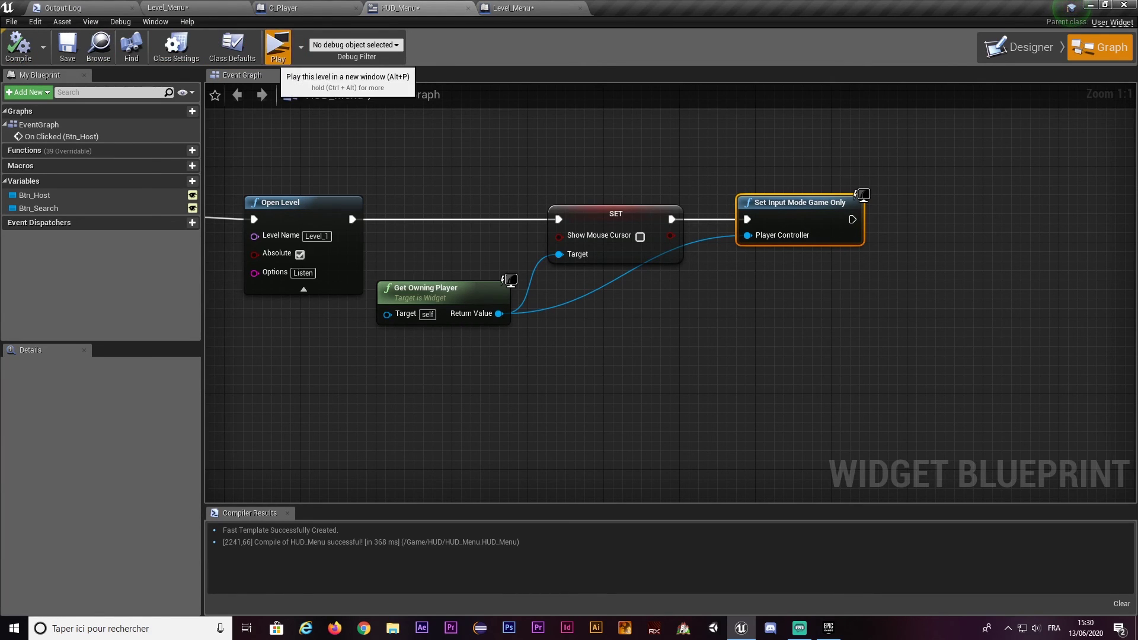
left_click(277, 48)
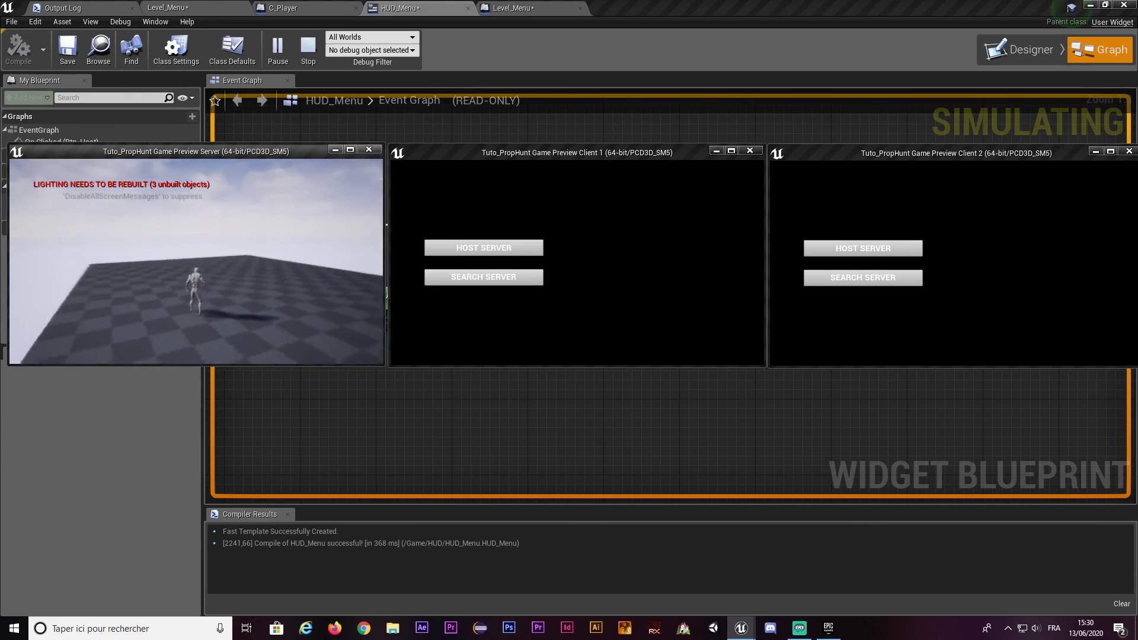
key("w")
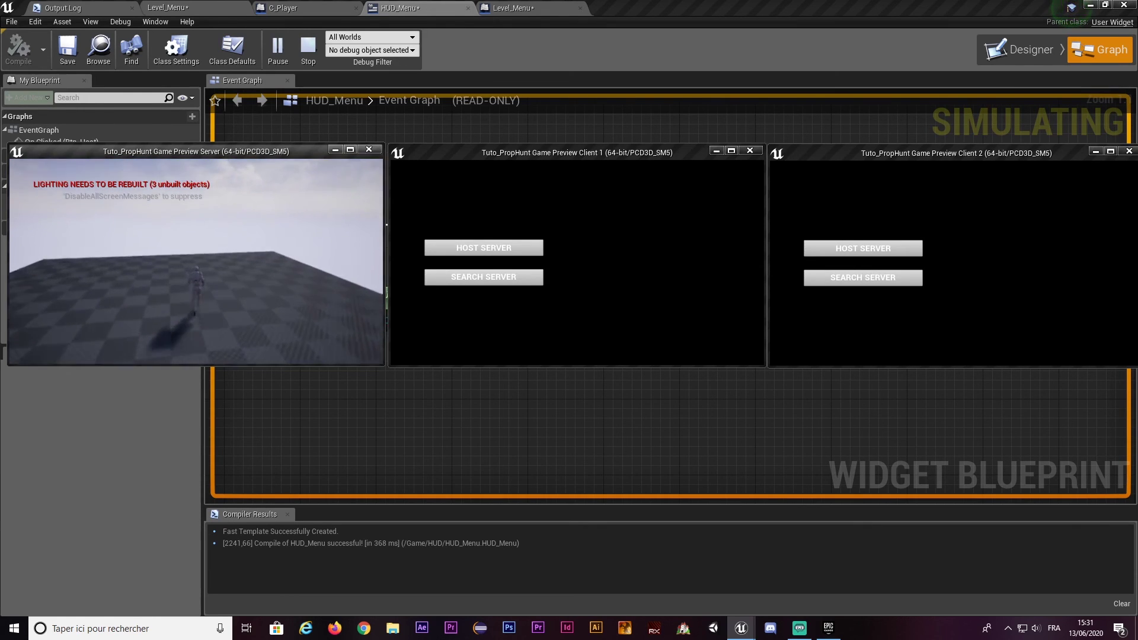
key("s")
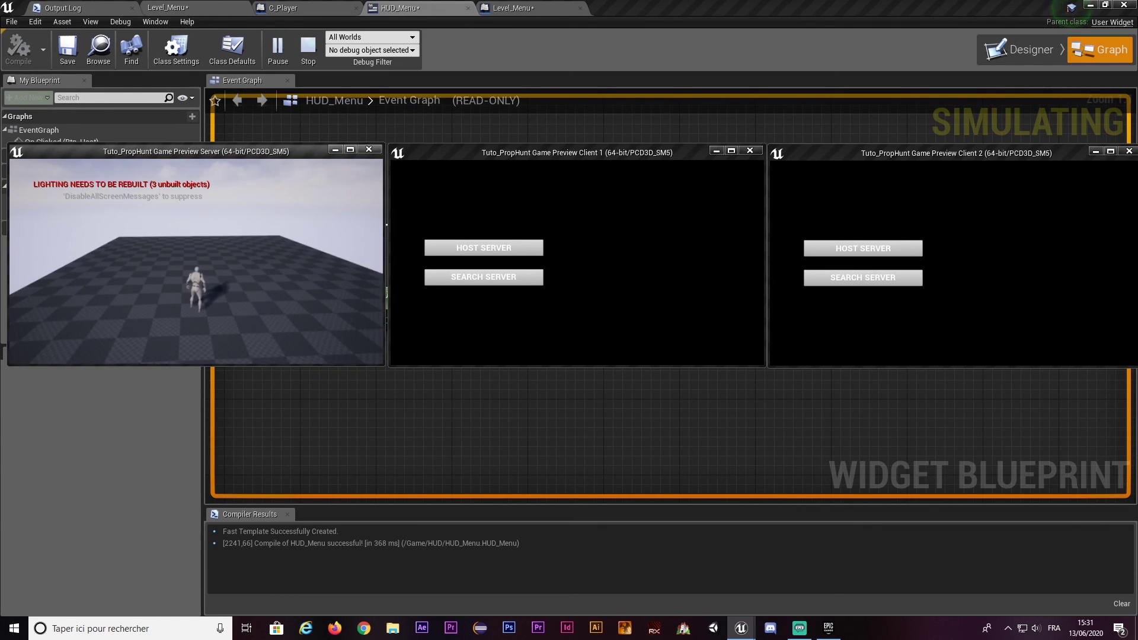
key("super")
left_click(484, 248)
left_click(484, 247)
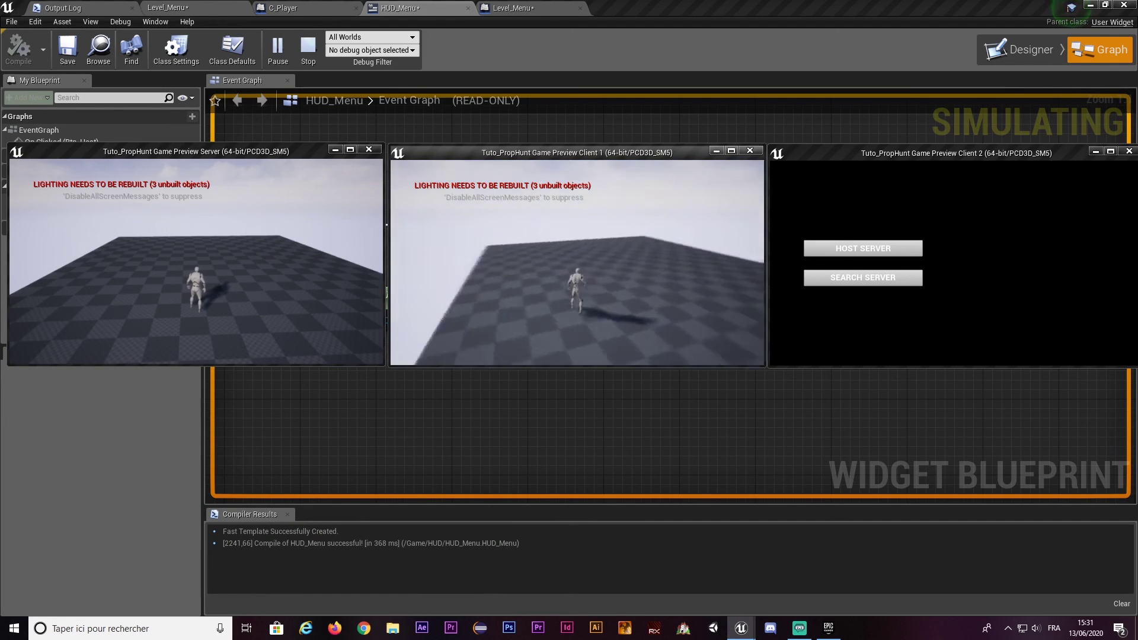
key("w")
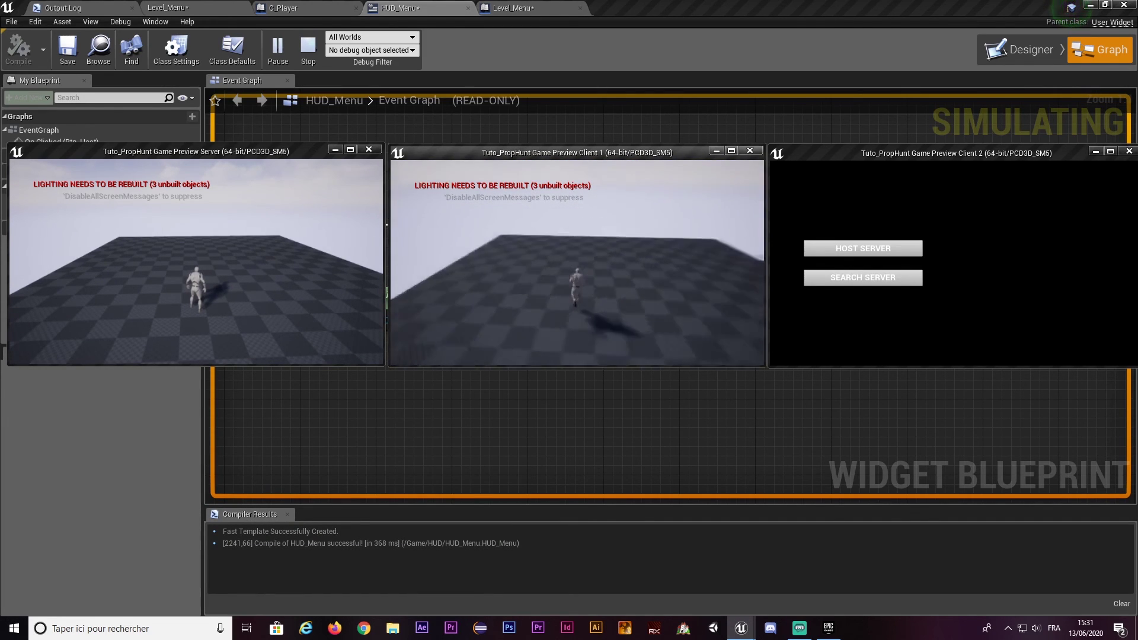
key("s")
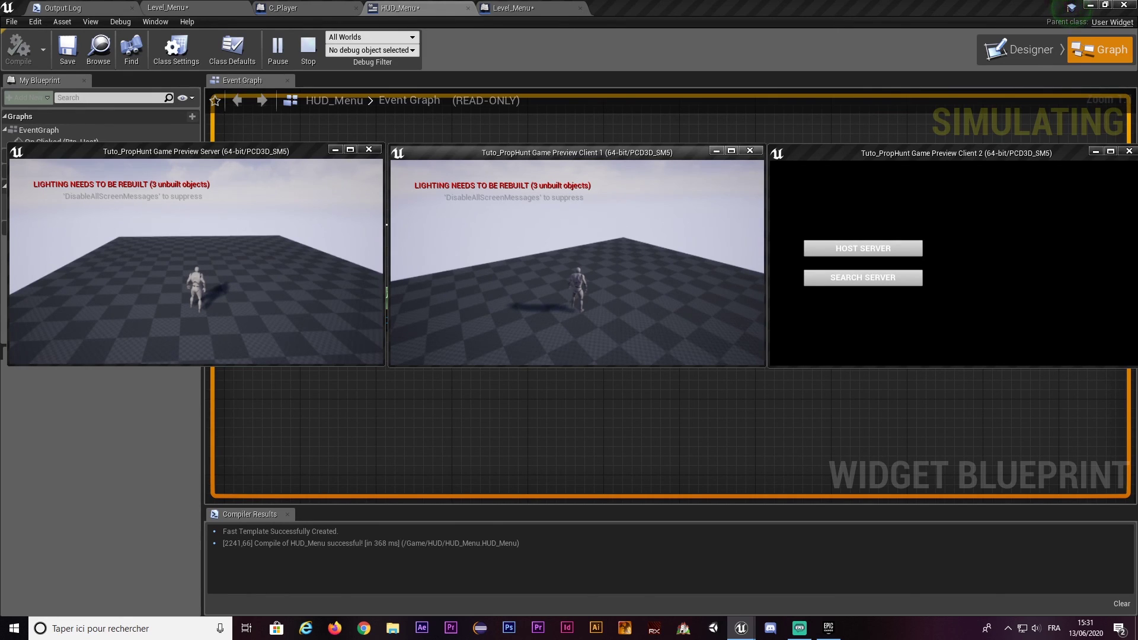
key("Escape")
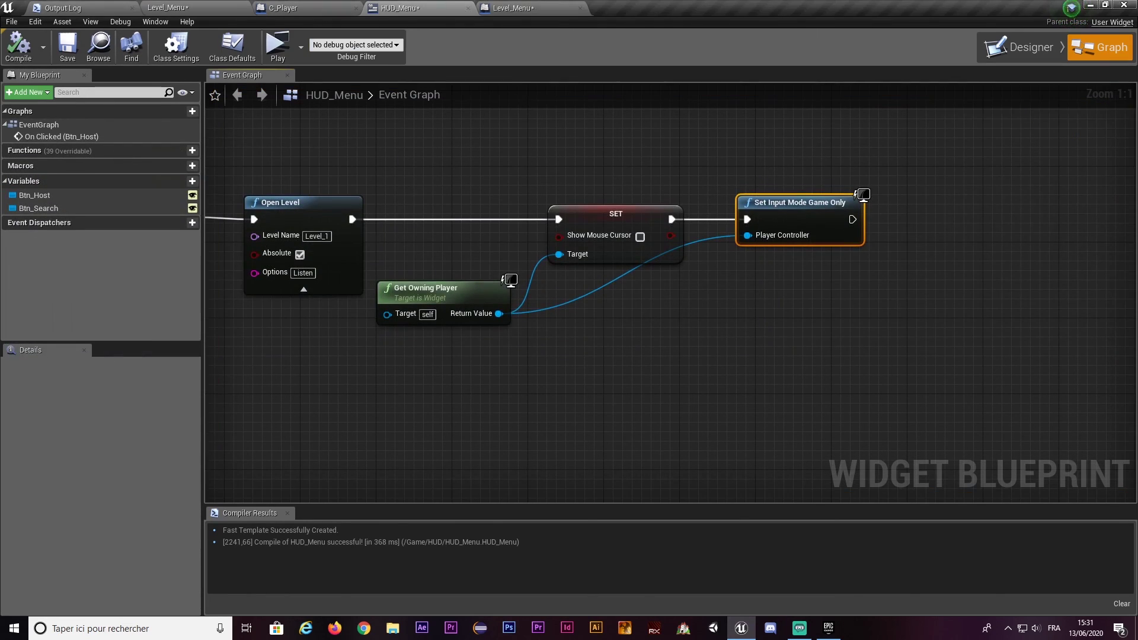